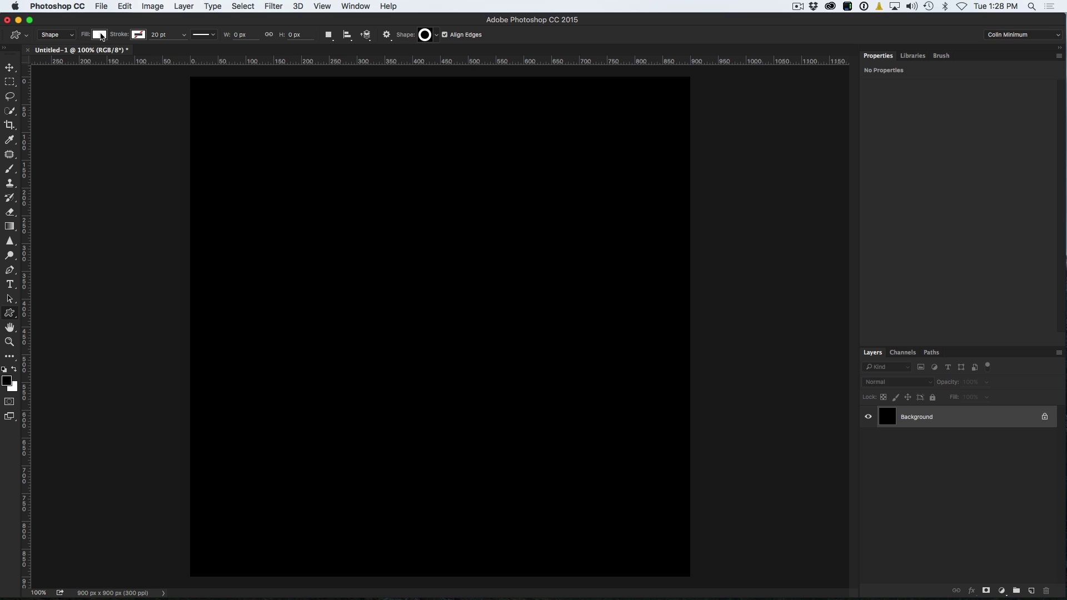
Set the custom shape's fill to a light grey swatch
click(99, 34)
click(67, 125)
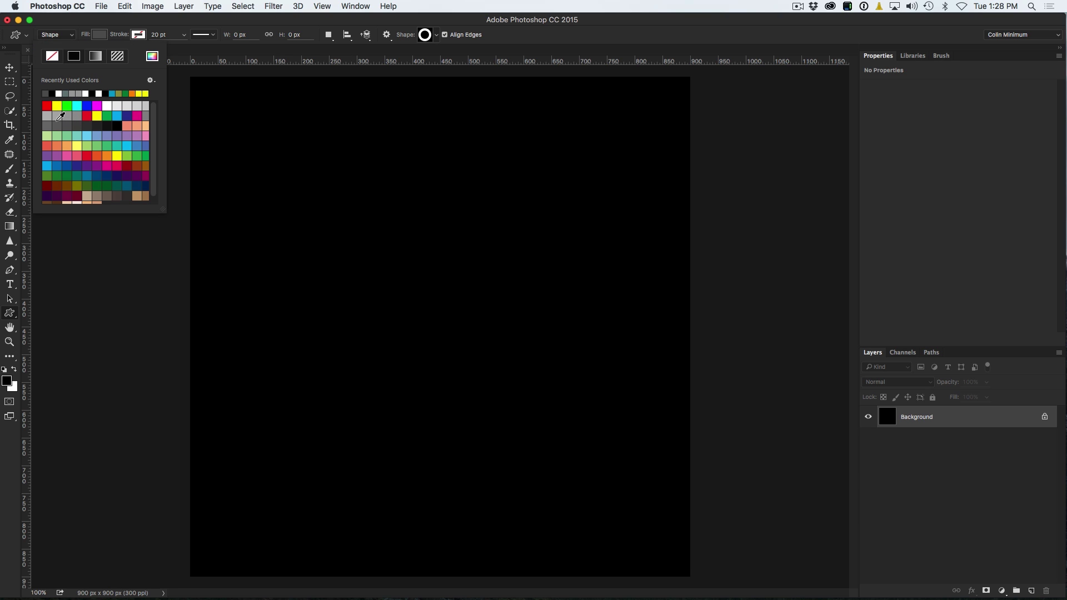
click(48, 115)
click(96, 26)
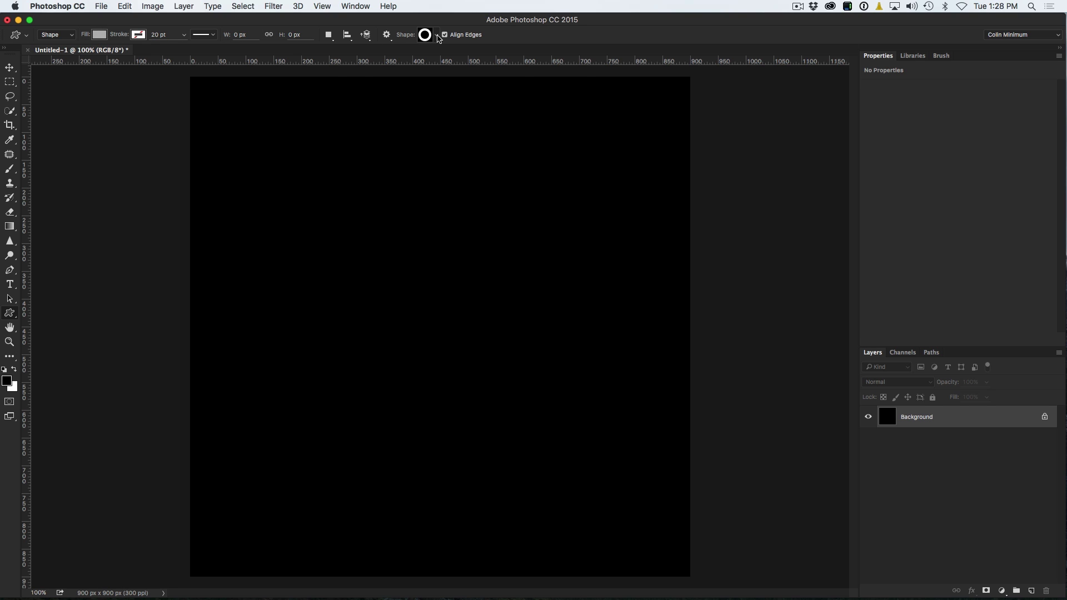
Draw a ring about 518 px across in the canvas centre with the thick circle frame custom shape
click(438, 35)
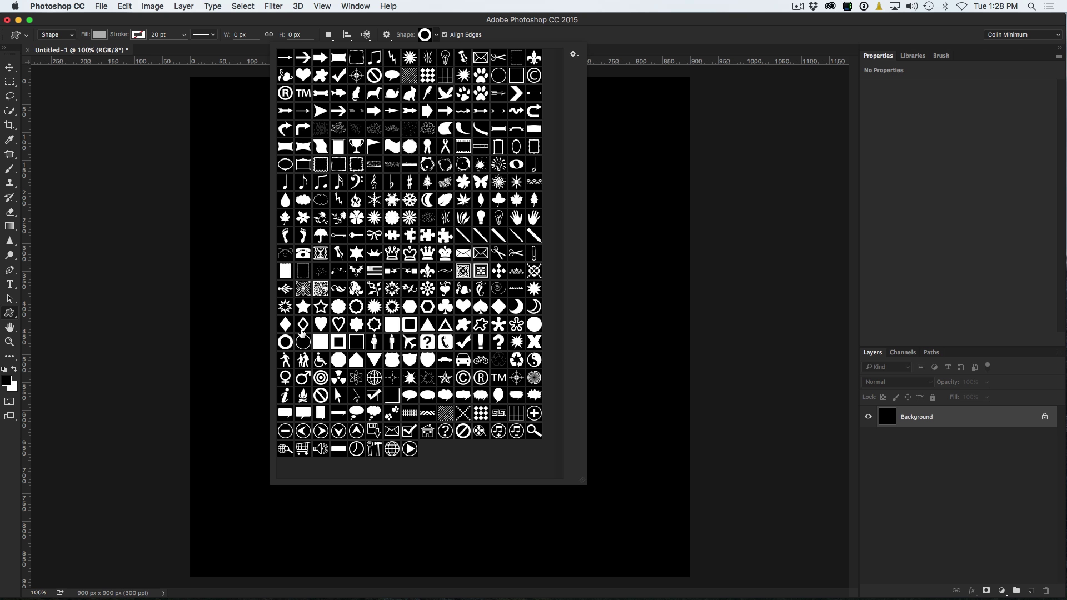
click(286, 343)
click(574, 55)
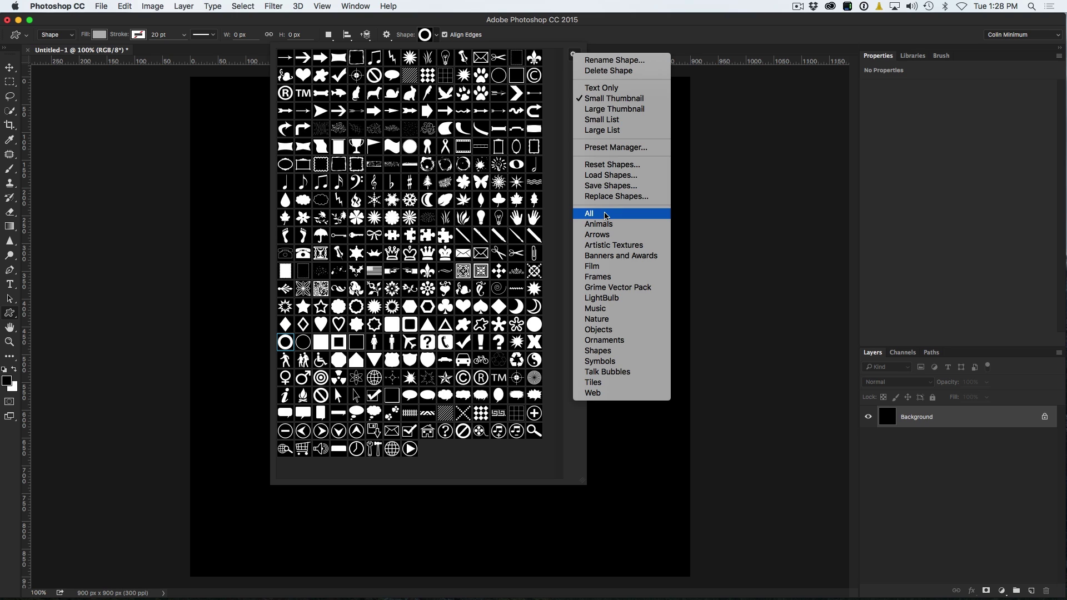
click(534, 27)
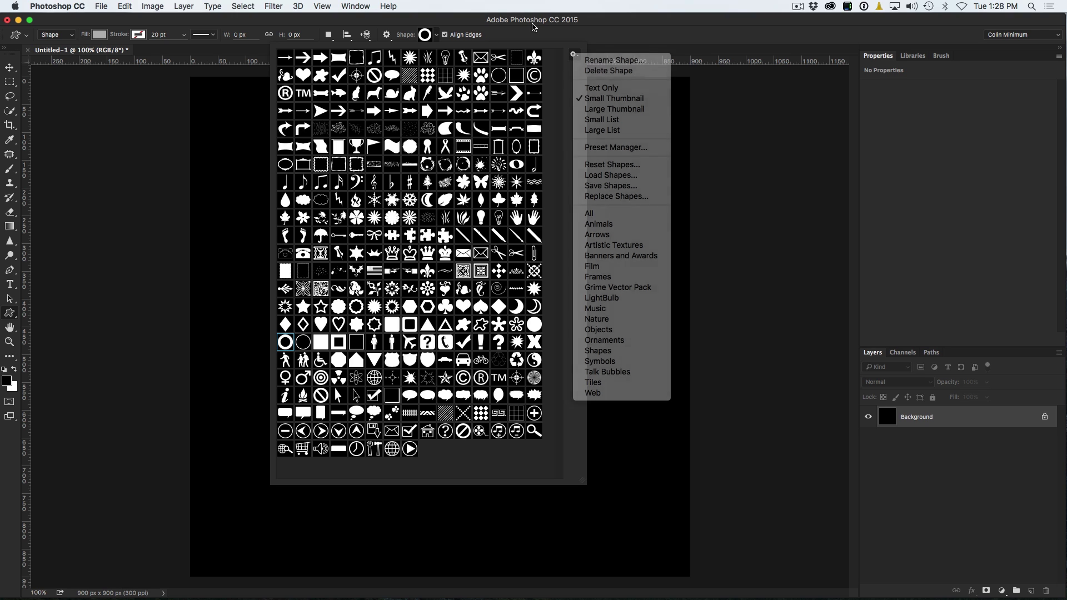
click(617, 25)
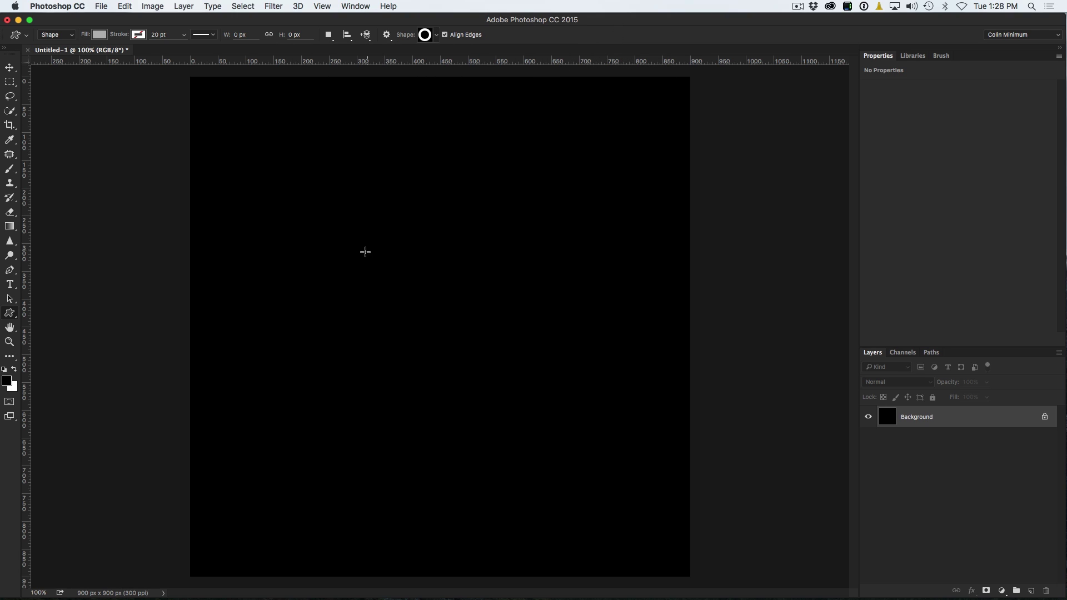
drag(295, 225, 766, 456)
key(space)
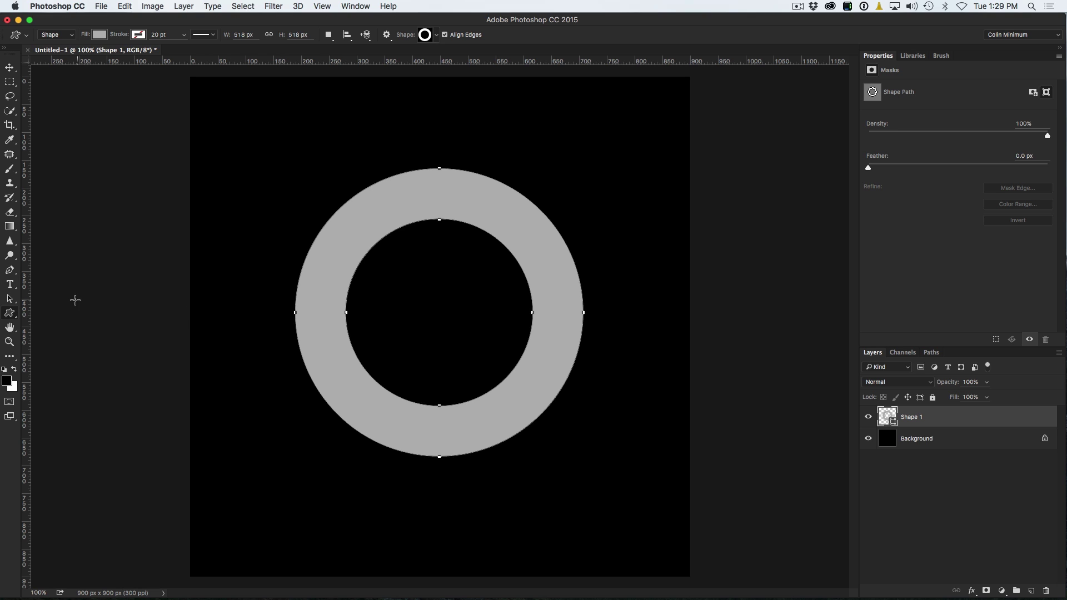
Move the inner circle's top anchor point up and its bottom anchor point down by about 20 px each
click(12, 299)
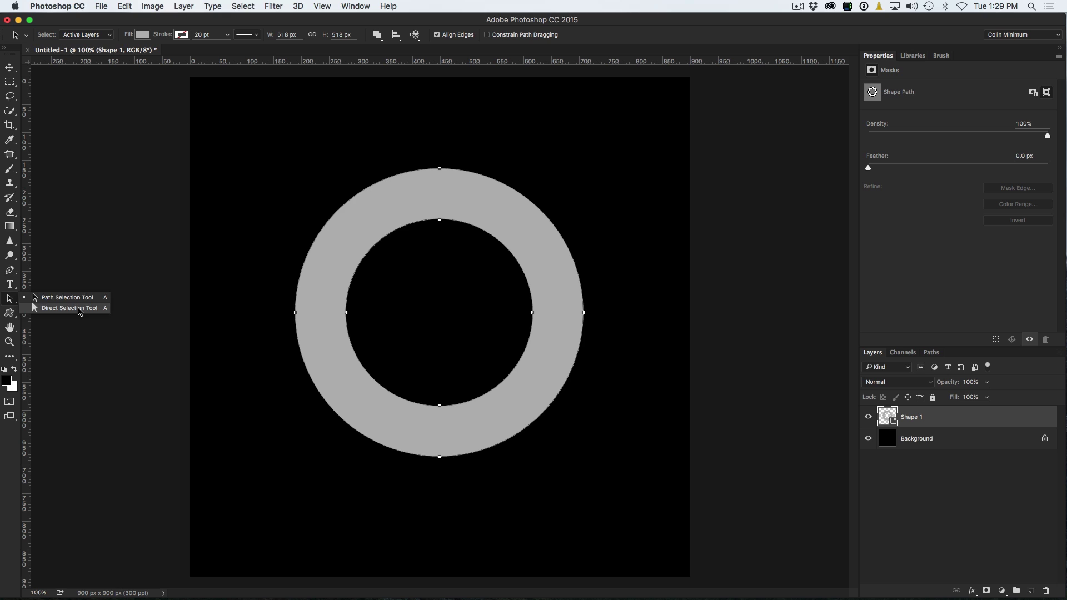
click(80, 309)
drag(418, 214, 461, 236)
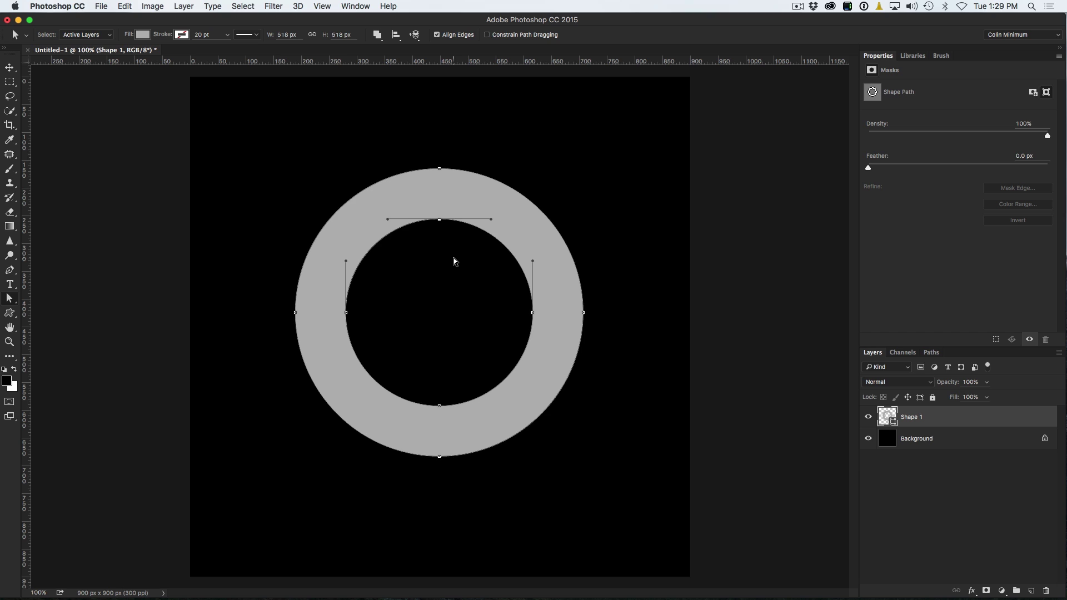
key(shift+Up)
key(shift+Up)
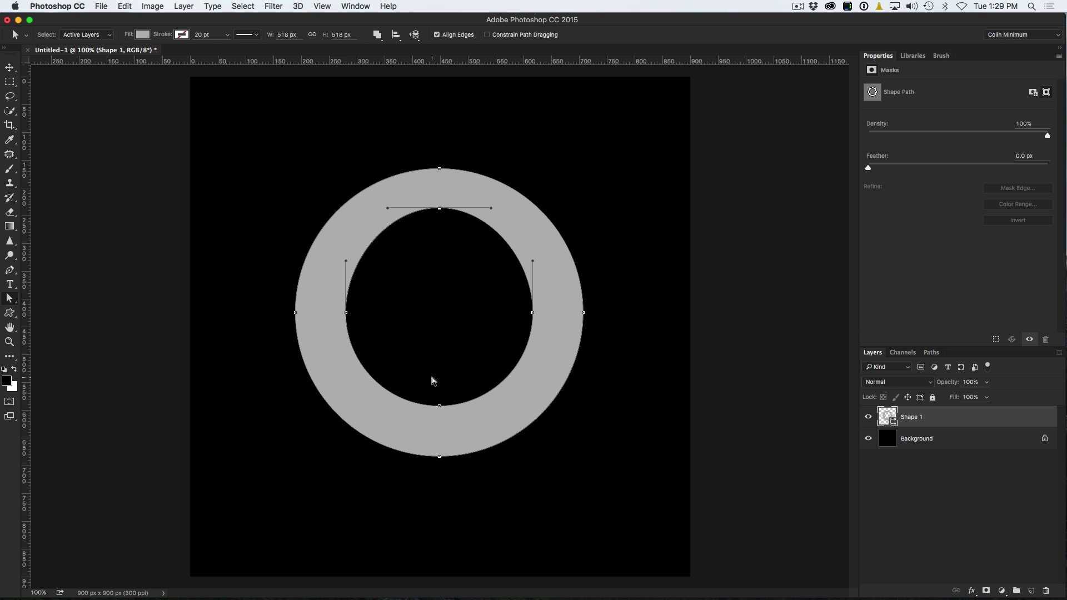
drag(446, 408, 450, 413)
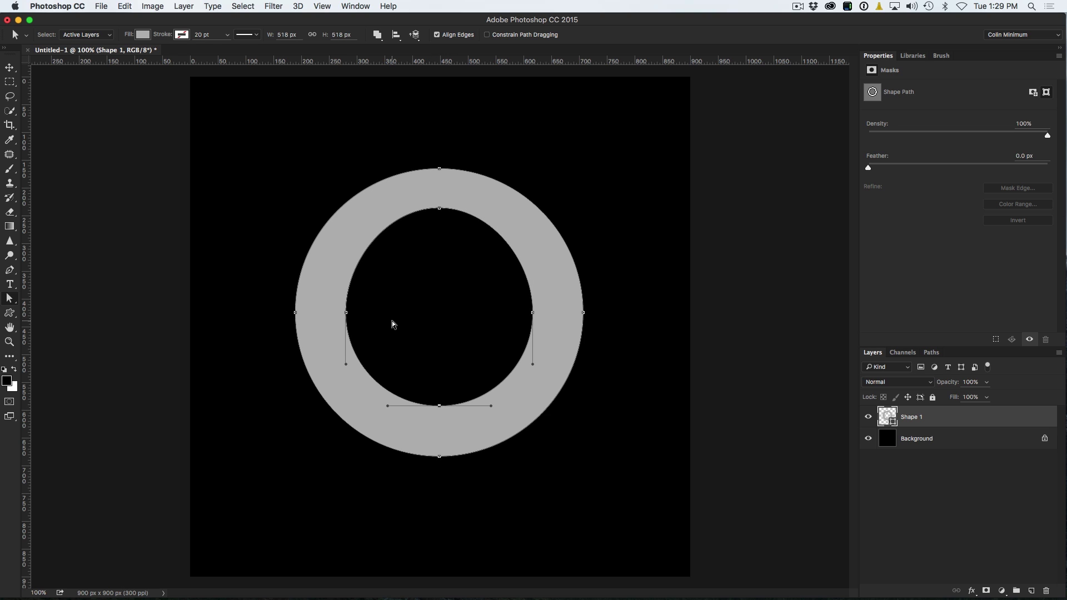
key(shift+Down)
key(shift+Down)
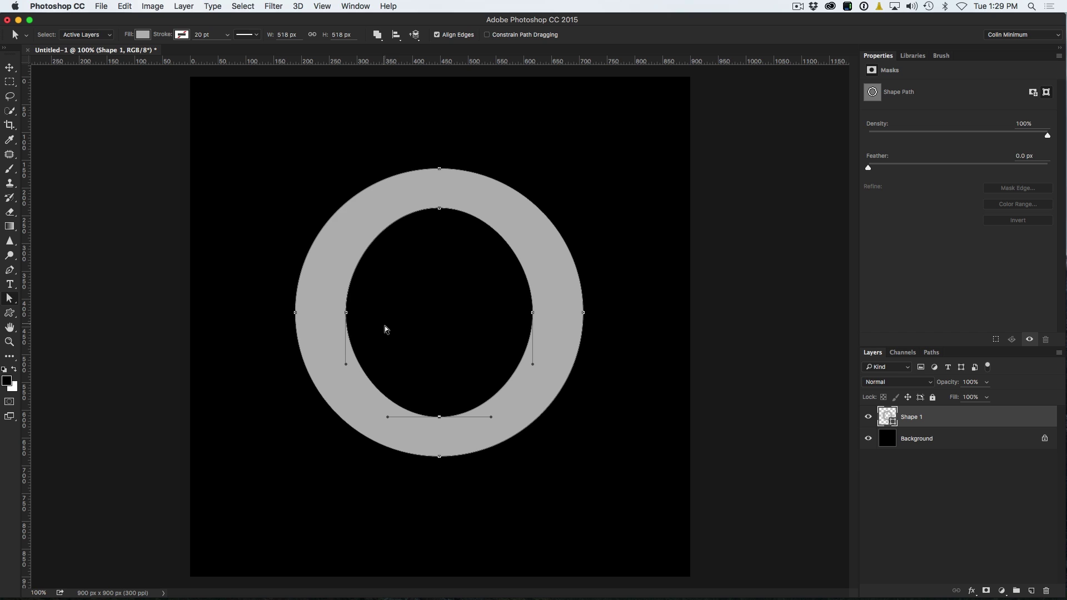
Move the inner circle's left and right anchor points outward by about 20 px each
drag(341, 310, 338, 302)
key(shift+Left)
key(shift+Left)
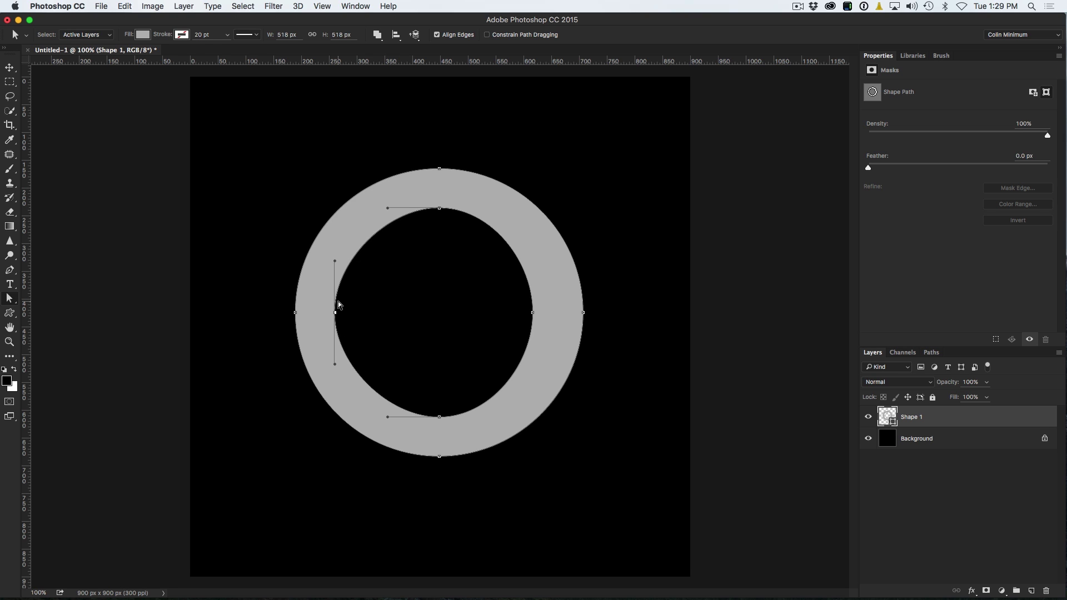
drag(545, 320, 545, 326)
key(shift+Right)
key(shift+Right)
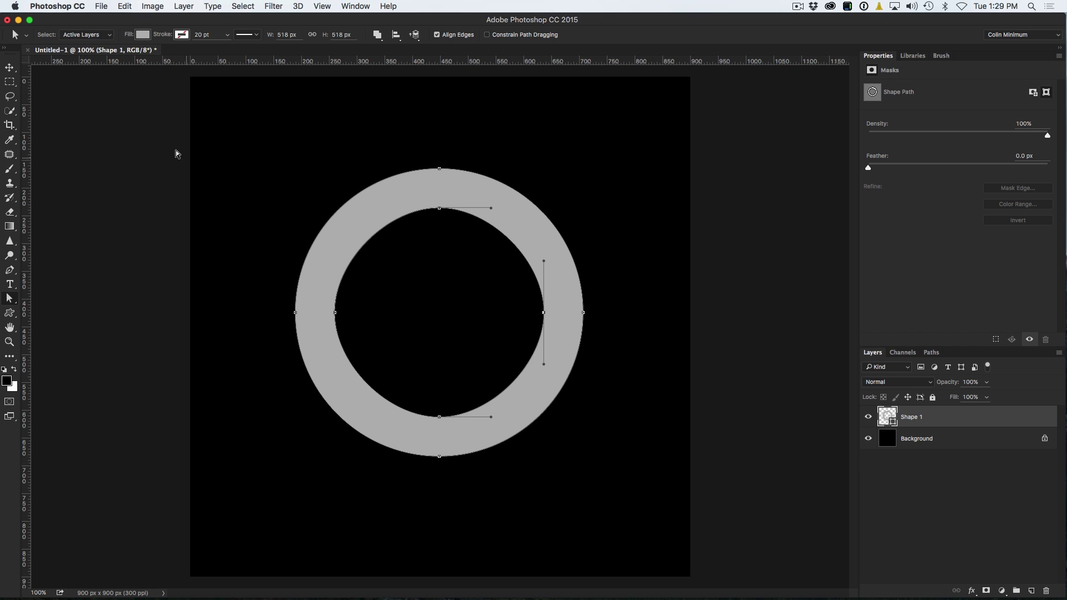
click(10, 67)
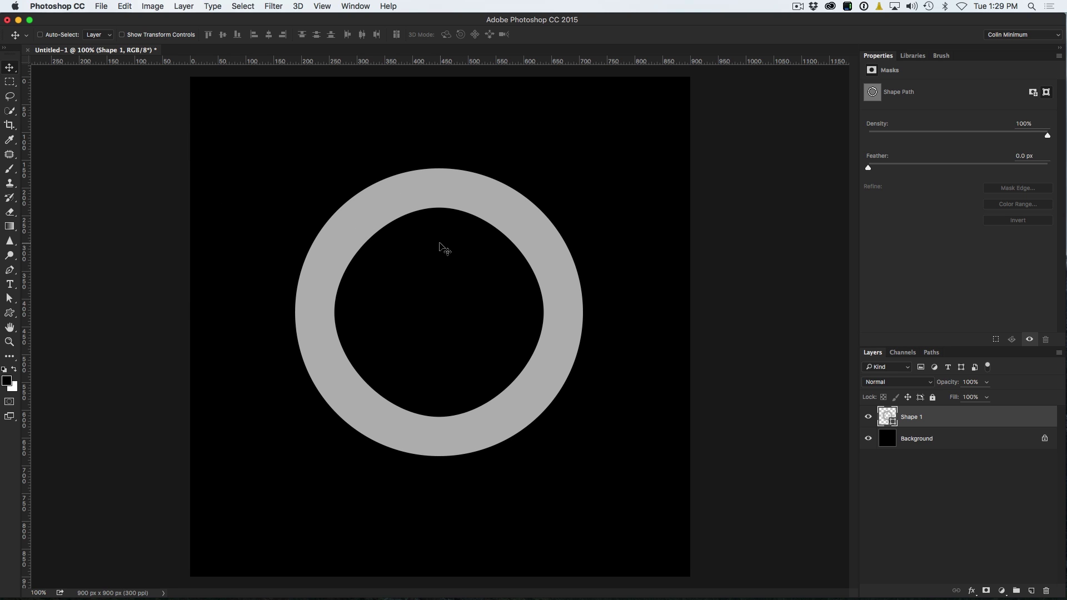
Lengthen the direction handles of the inner circle's bottom and top anchor points to round out the hole
click(7, 316)
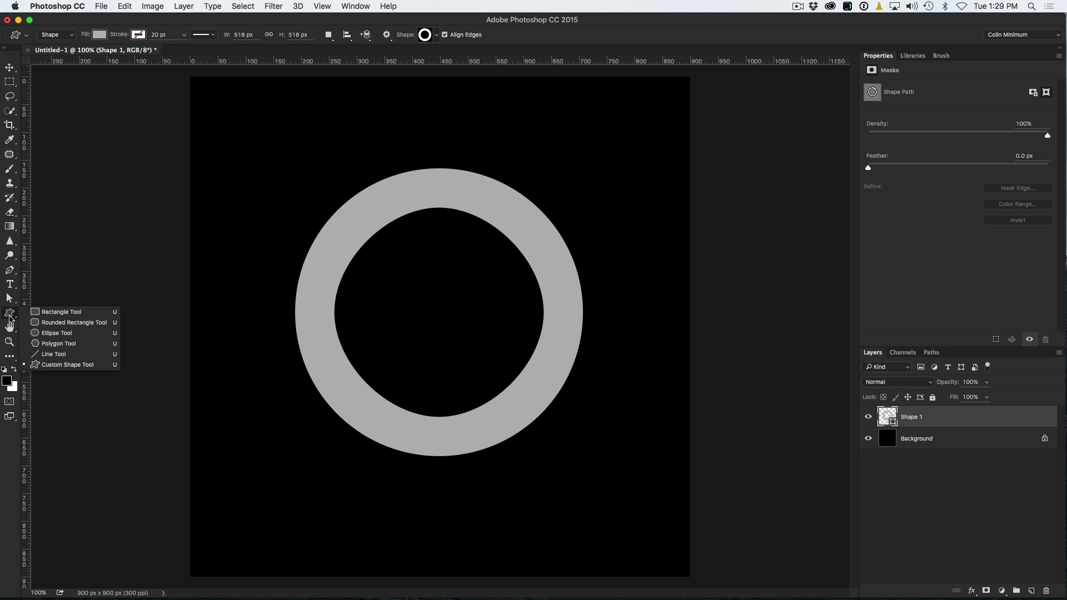
click(10, 300)
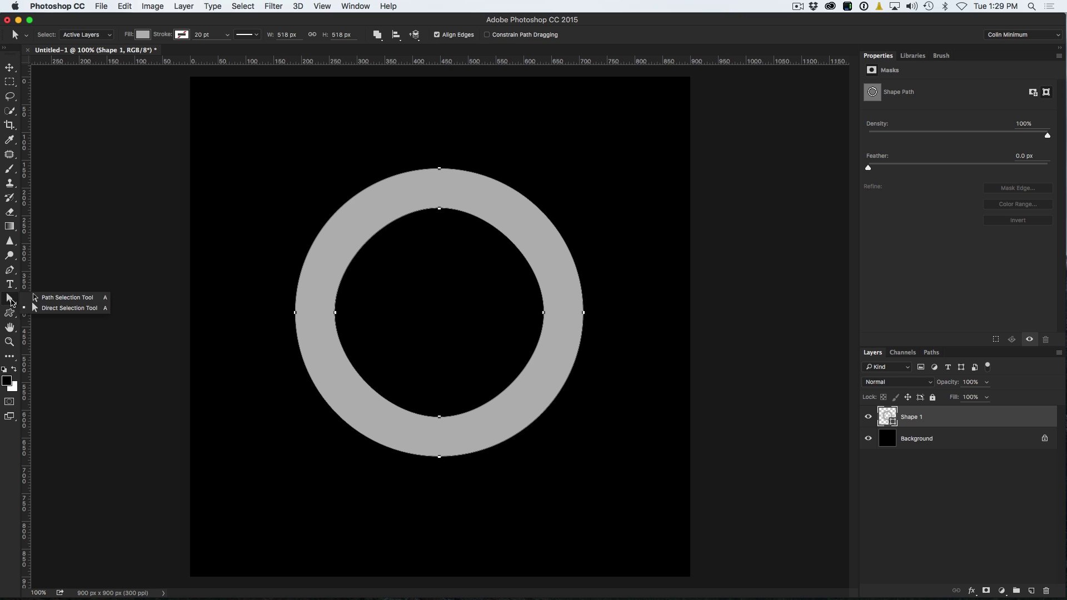
click(69, 308)
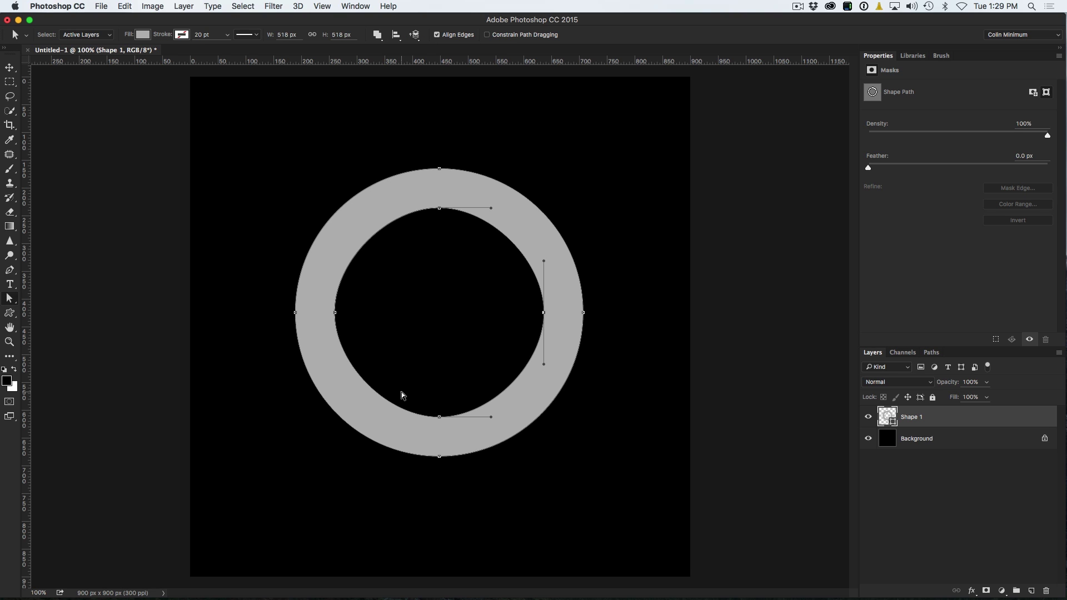
drag(460, 433, 469, 442)
drag(491, 417, 506, 417)
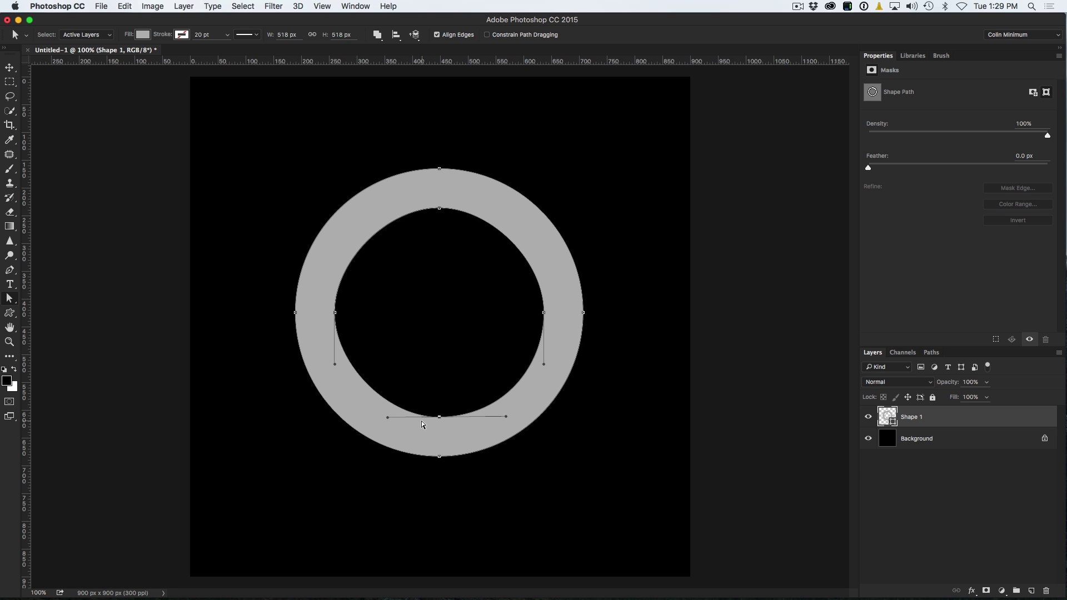
drag(387, 418, 380, 418)
drag(433, 199, 499, 210)
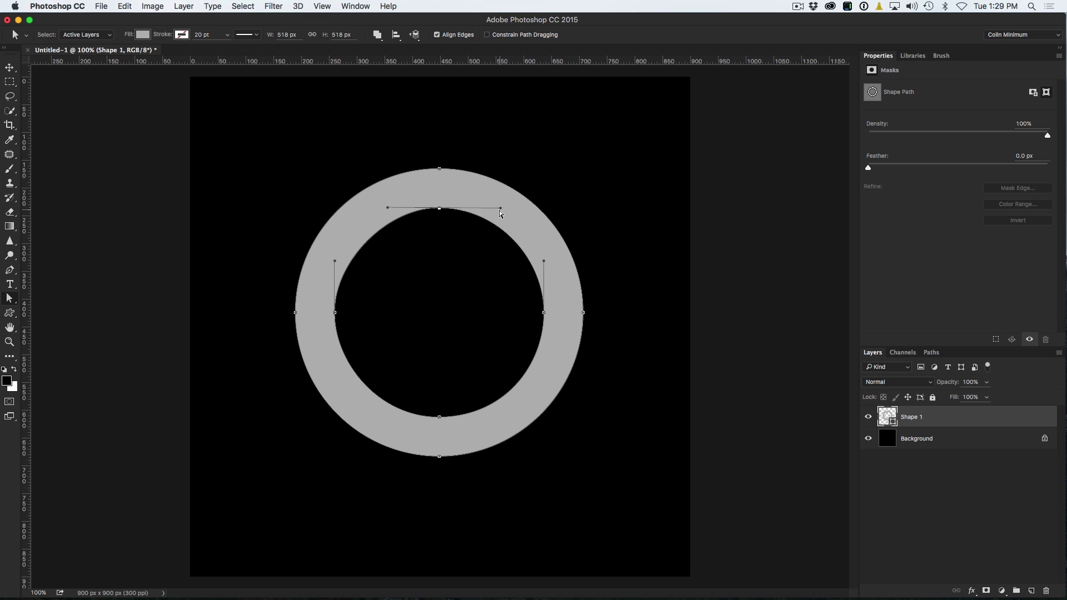
drag(384, 207, 376, 208)
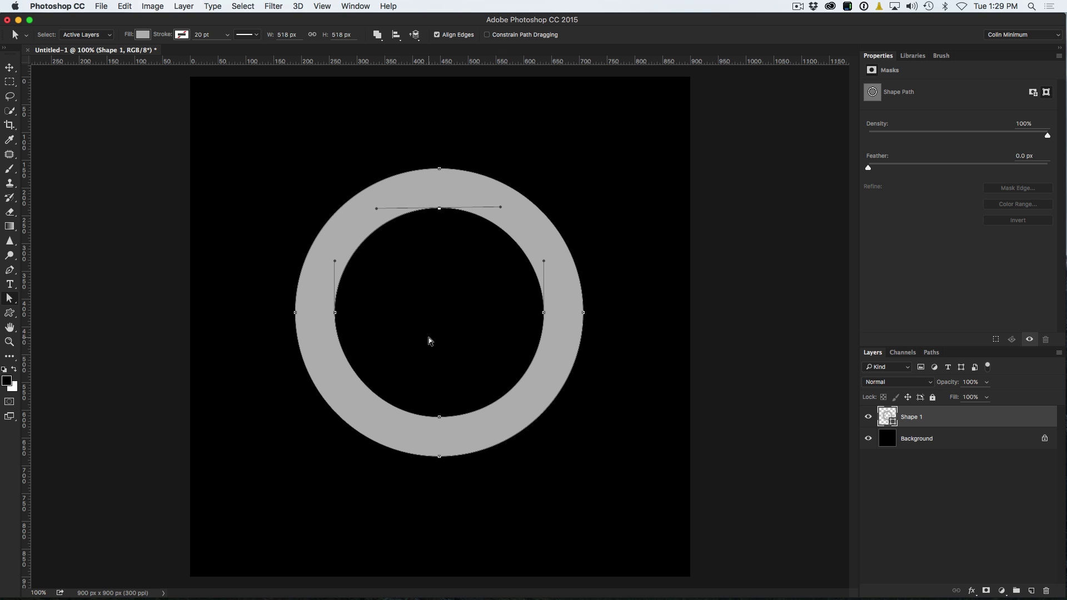
click(9, 68)
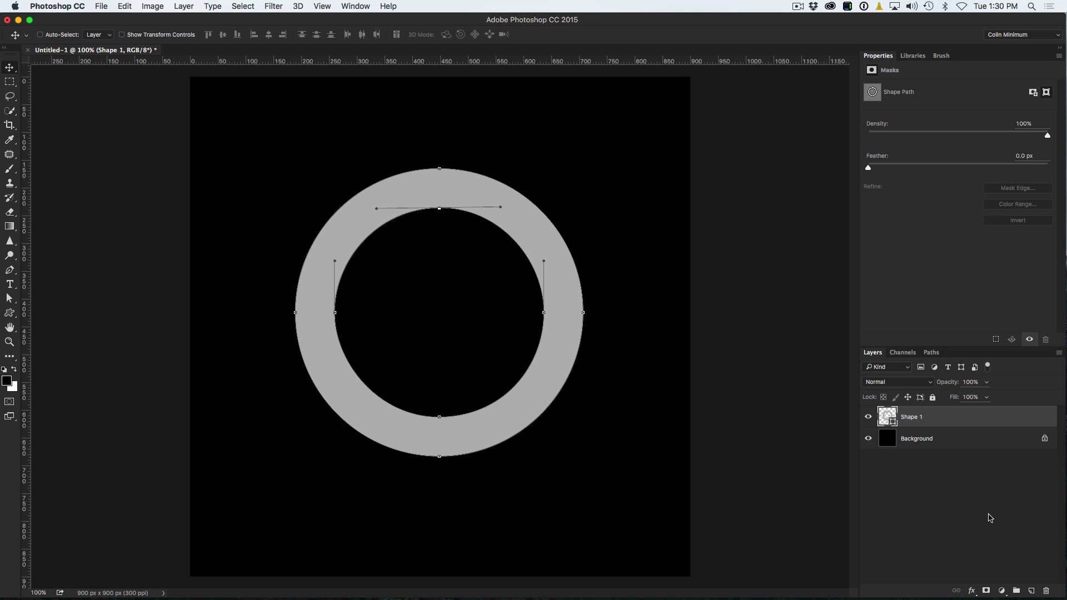
Draw a horizontal rectangle about 471 by 69 px on a new layer and move it across the middle of the ring
click(1031, 591)
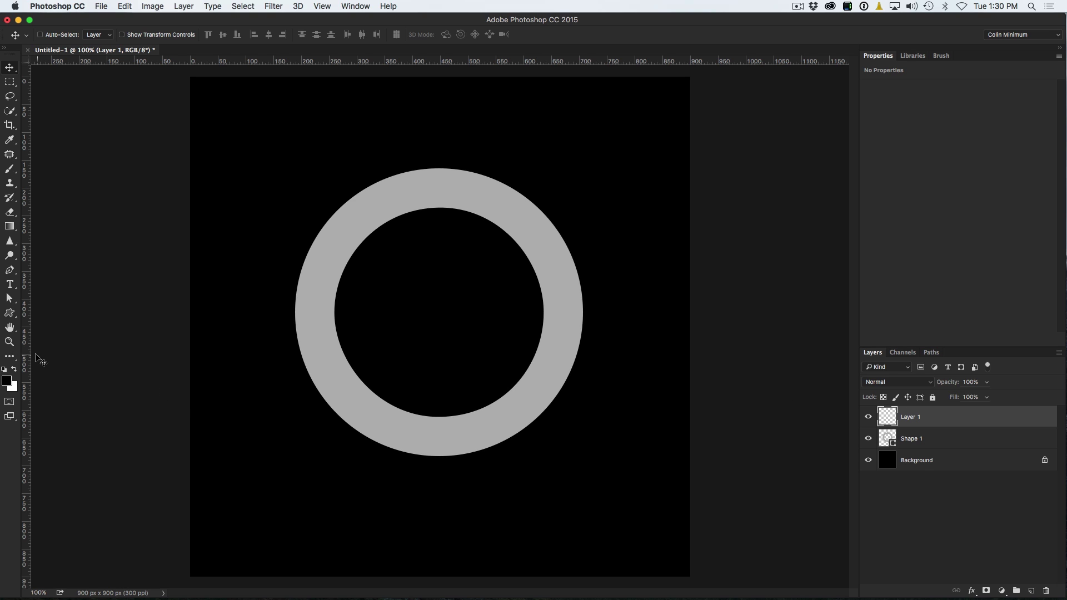
click(9, 314)
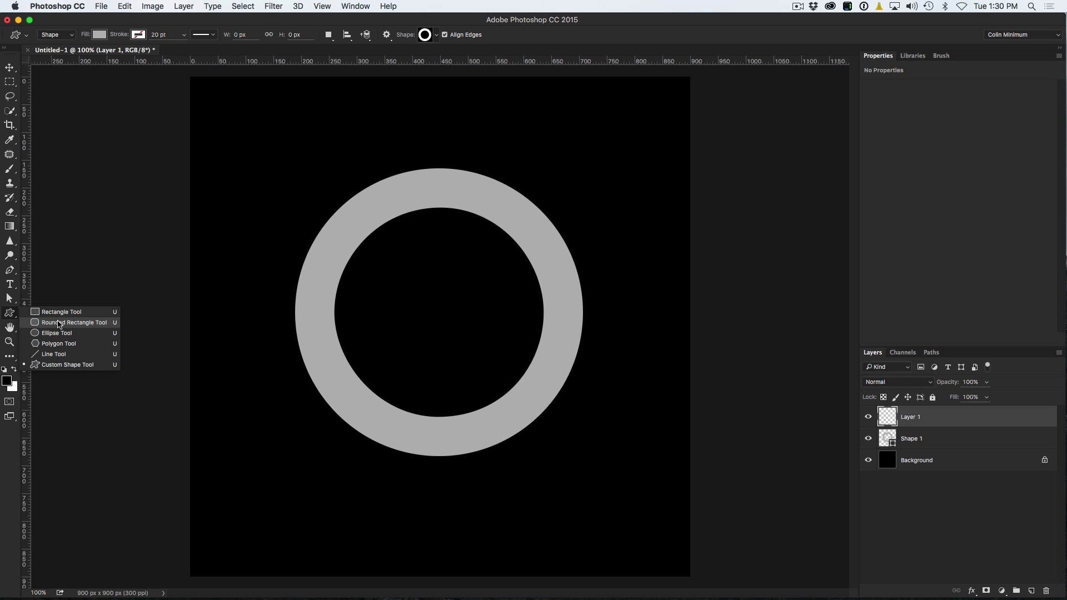
click(62, 312)
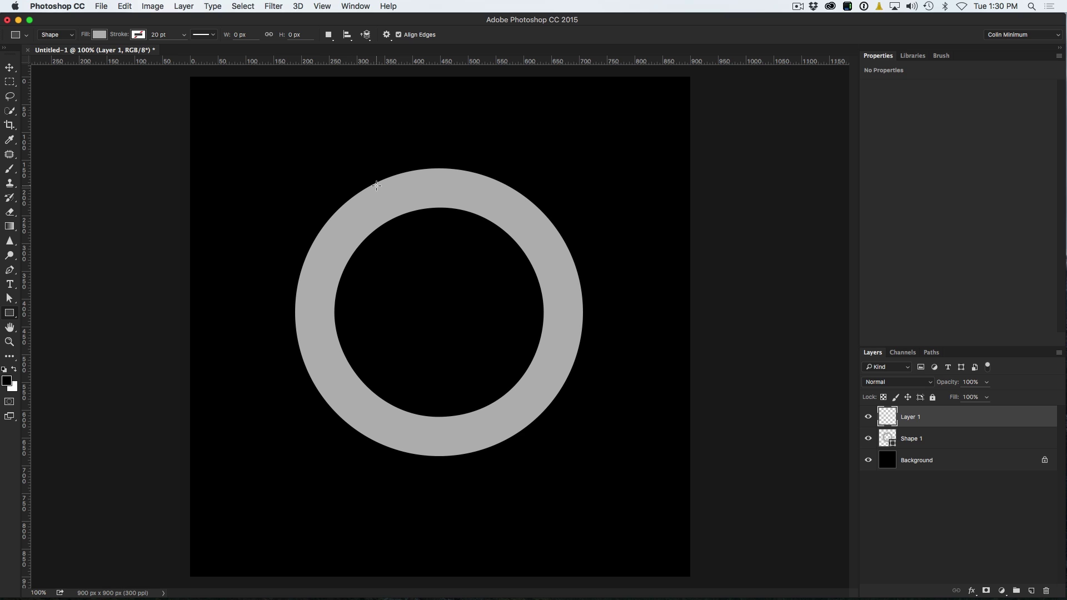
drag(215, 147, 558, 207)
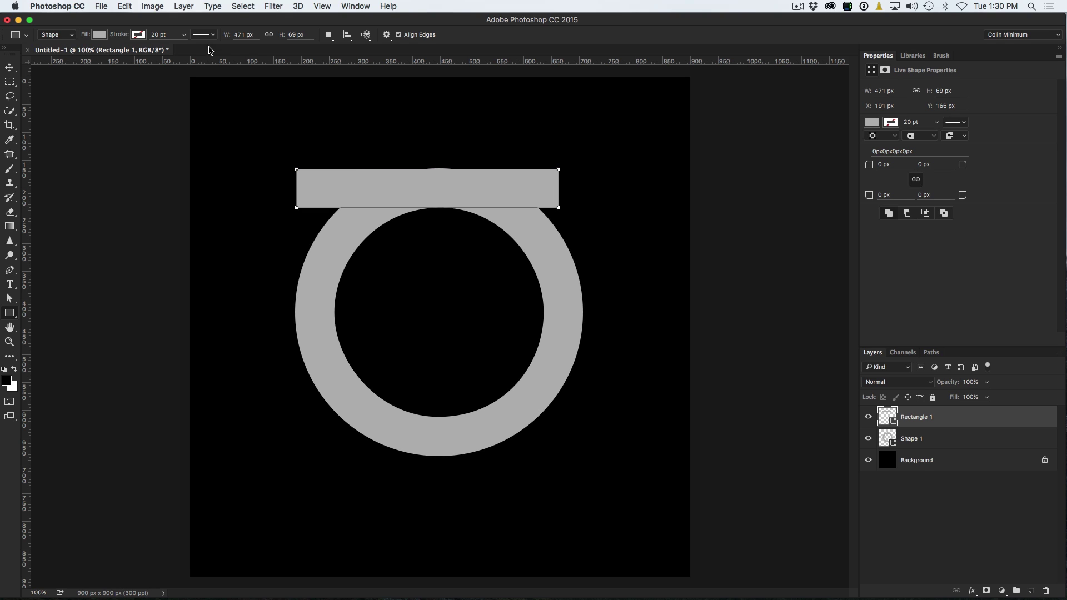
key(v)
drag(546, 186, 552, 321)
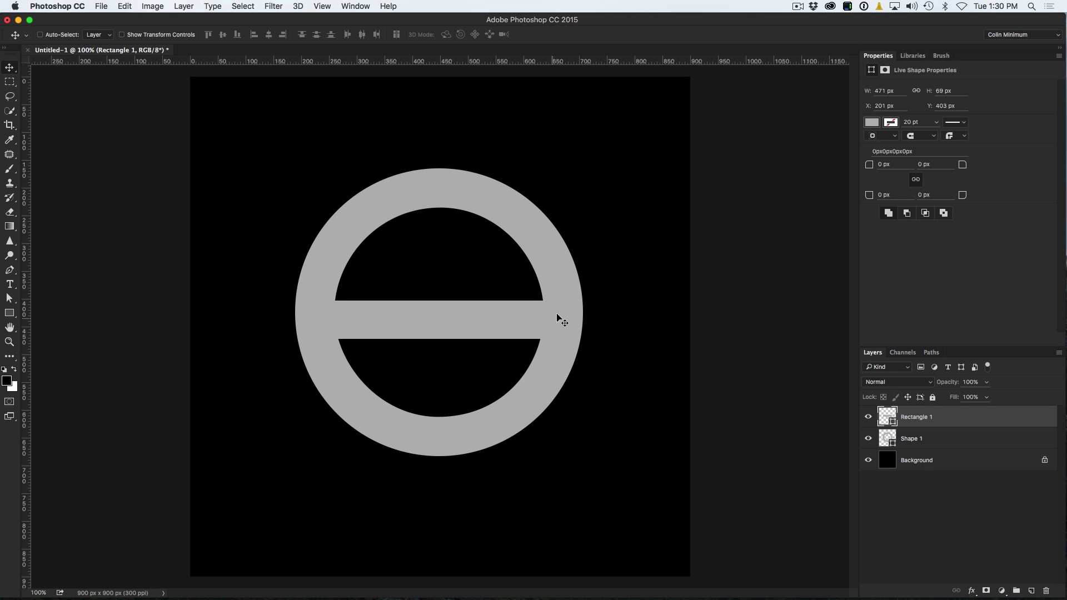
Place a horizontal and a vertical guide through the ring's centre, using its free transform box as reference
click(886, 439)
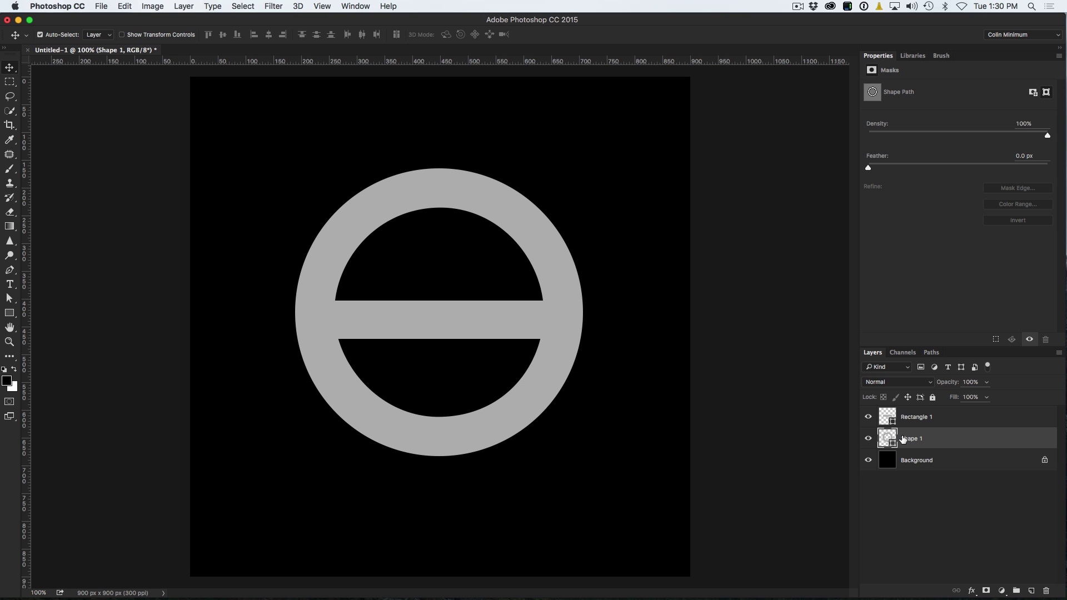
key(super+t)
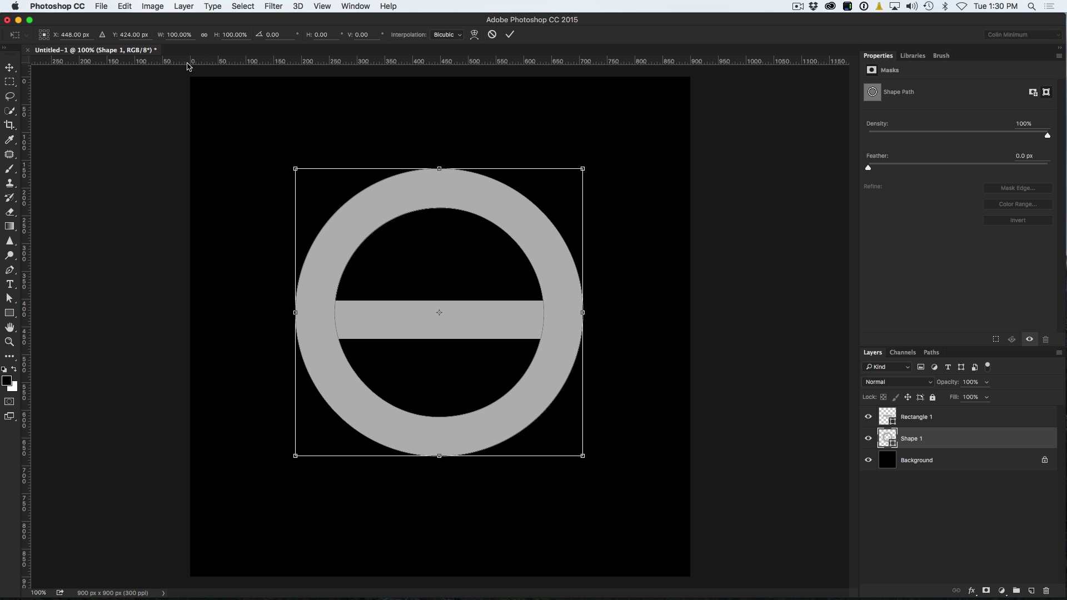
drag(265, 66, 270, 313)
drag(28, 270, 439, 281)
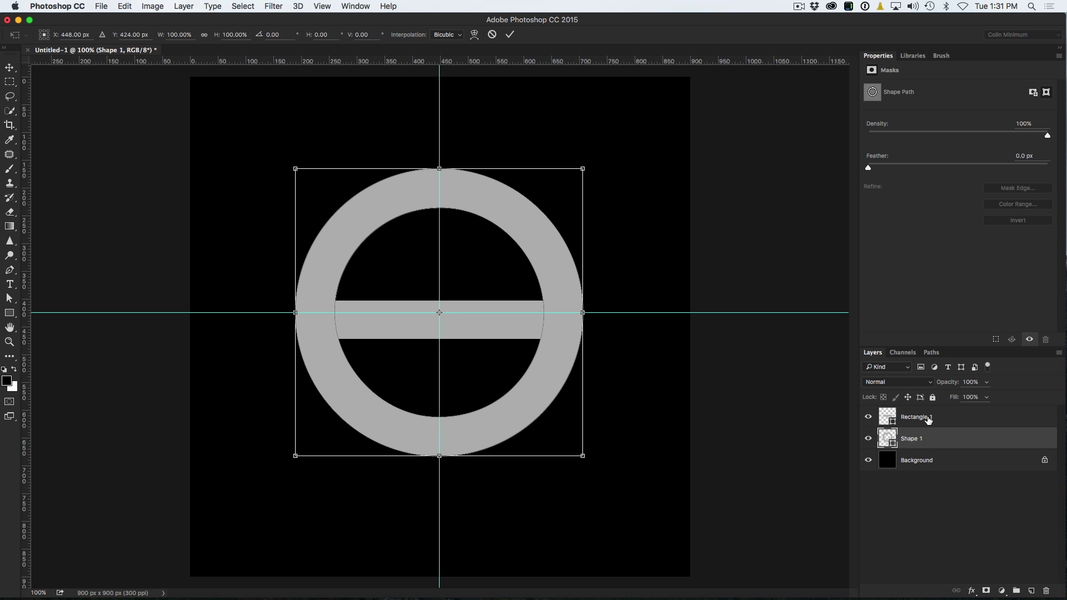
key(Return)
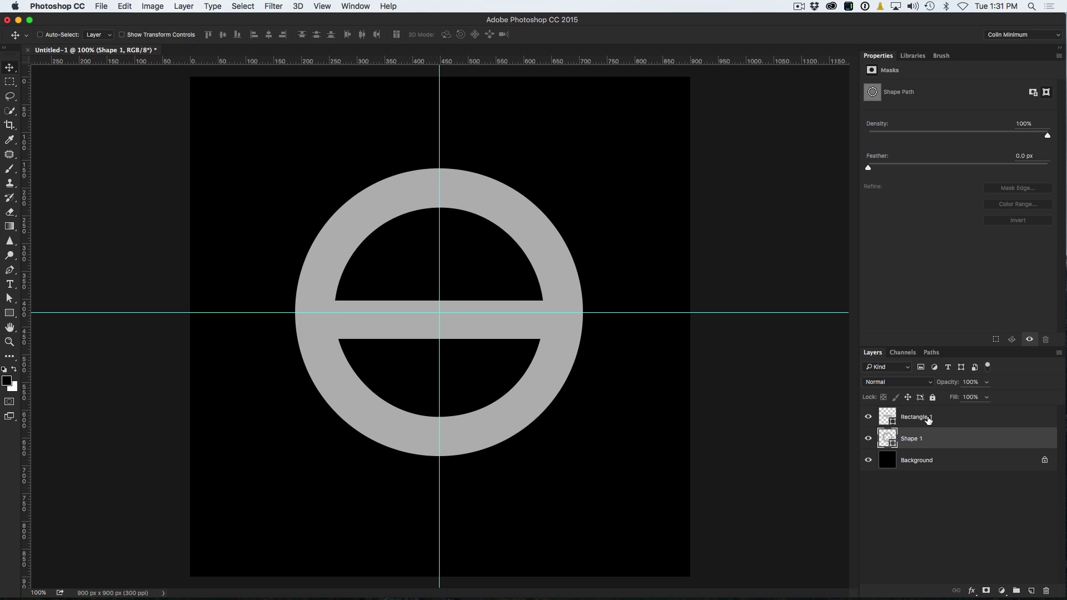
Nudge the rectangular bar with Free Transform to X 212 px, Y 390 px, centring it on the guide intersection
click(928, 421)
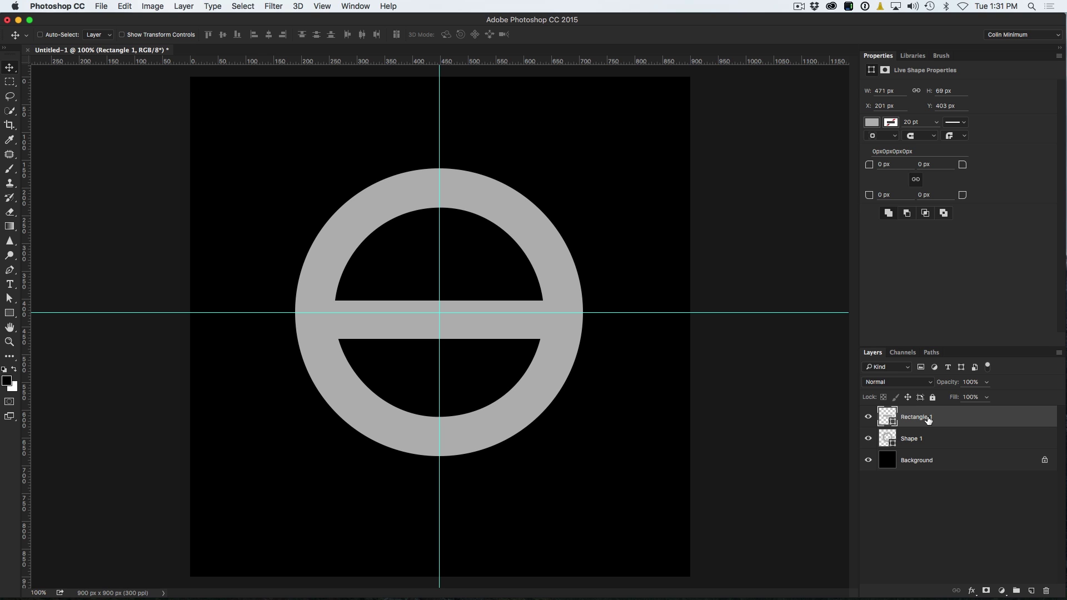
key(super+t)
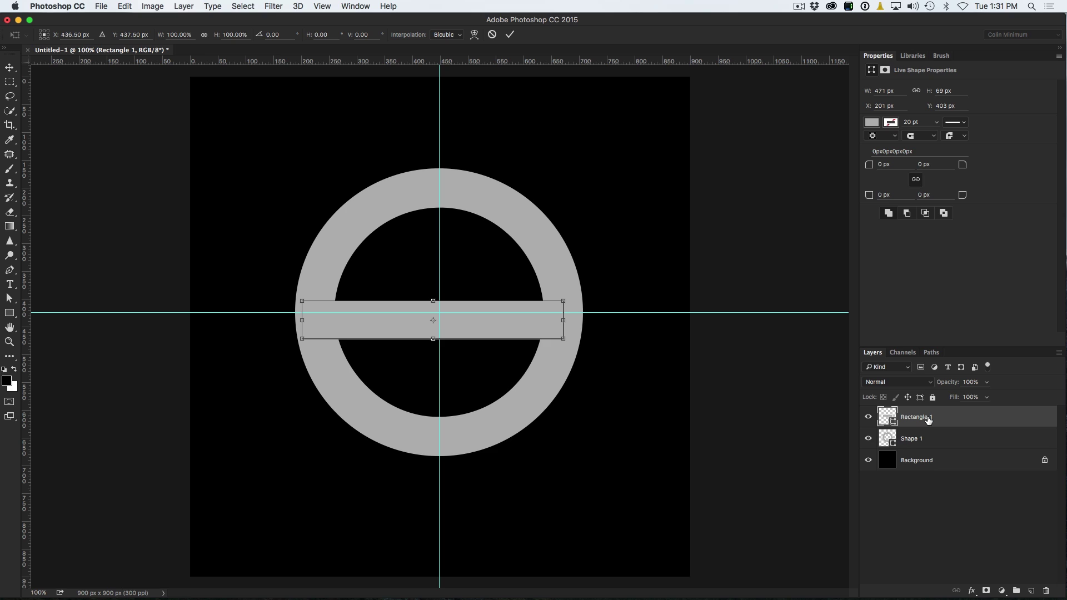
key(Up)
key(Up)
key(Up)
key(Up)
key(Up)
key(Up)
key(Up)
key(Up)
key(Up)
key(Up)
key(Up)
key(Up)
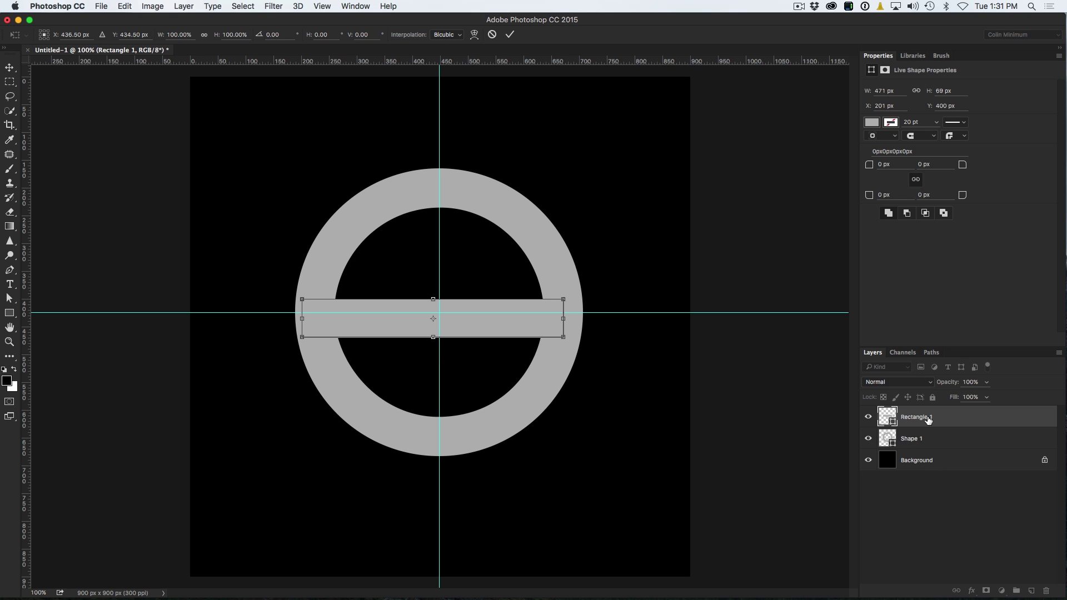
key(Up)
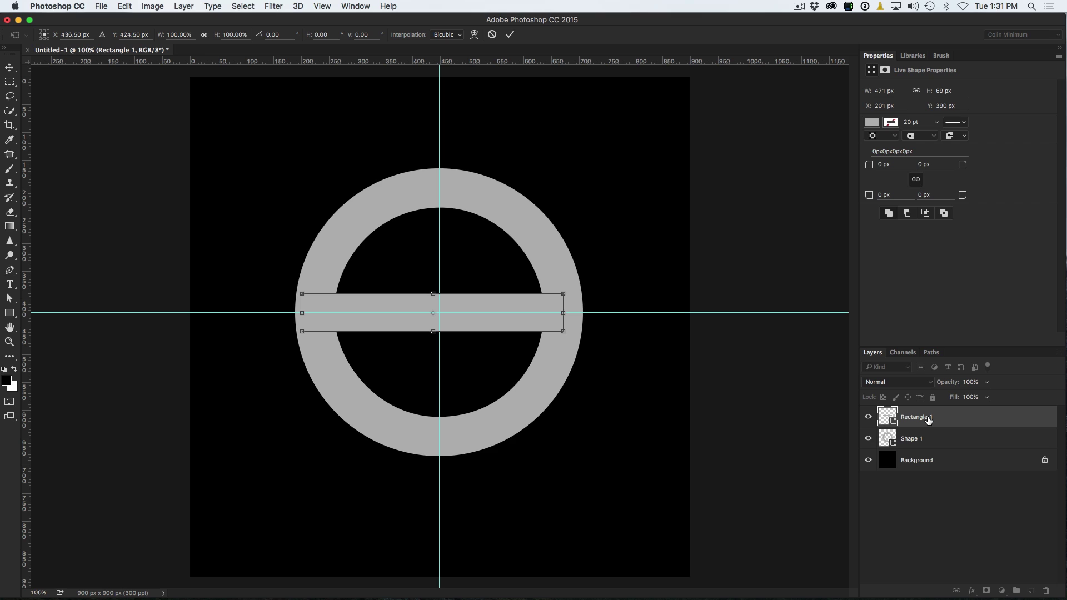
key(Right)
key(Right)
key(Right)
key(Right)
key(Right)
key(Right)
key(Right)
key(Right)
key(Right)
key(Right)
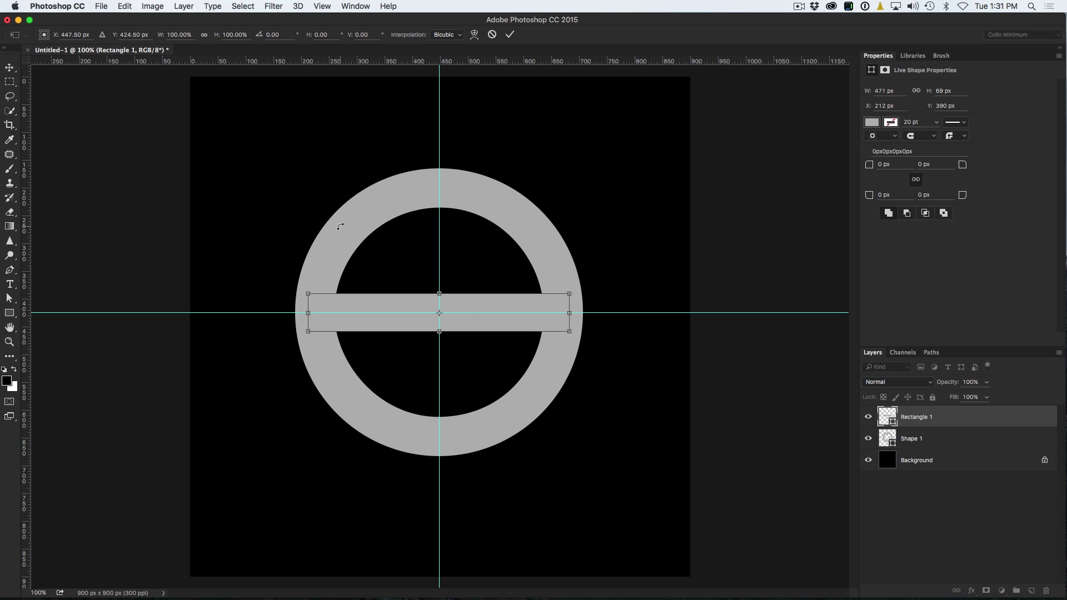
key(Return)
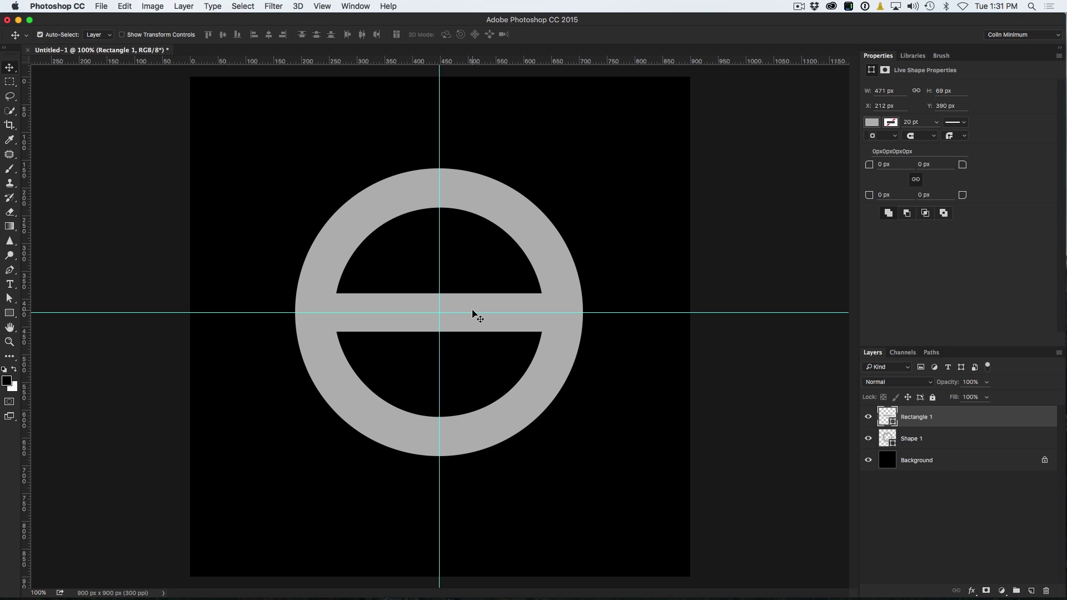
Rotate the bar clockwise about 45° around its centre so it runs diagonally from upper left to lower right
key(super+t)
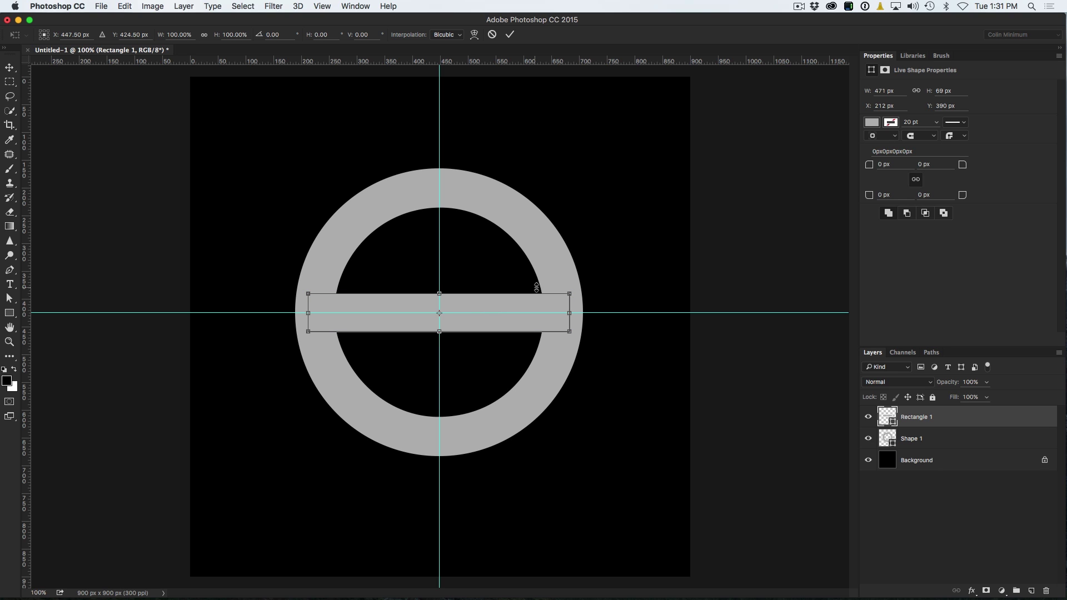
drag(582, 284, 556, 379)
key(Return)
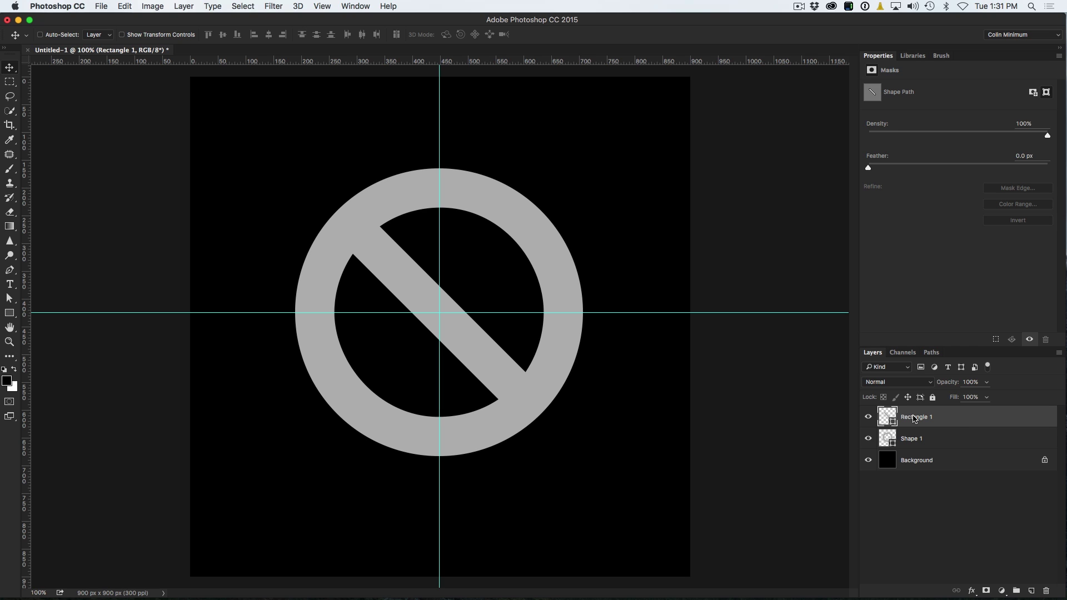
Duplicate the diagonal bar's layer and rotate the copy a quarter turn so the two bars cross as an X
drag(915, 420, 1032, 592)
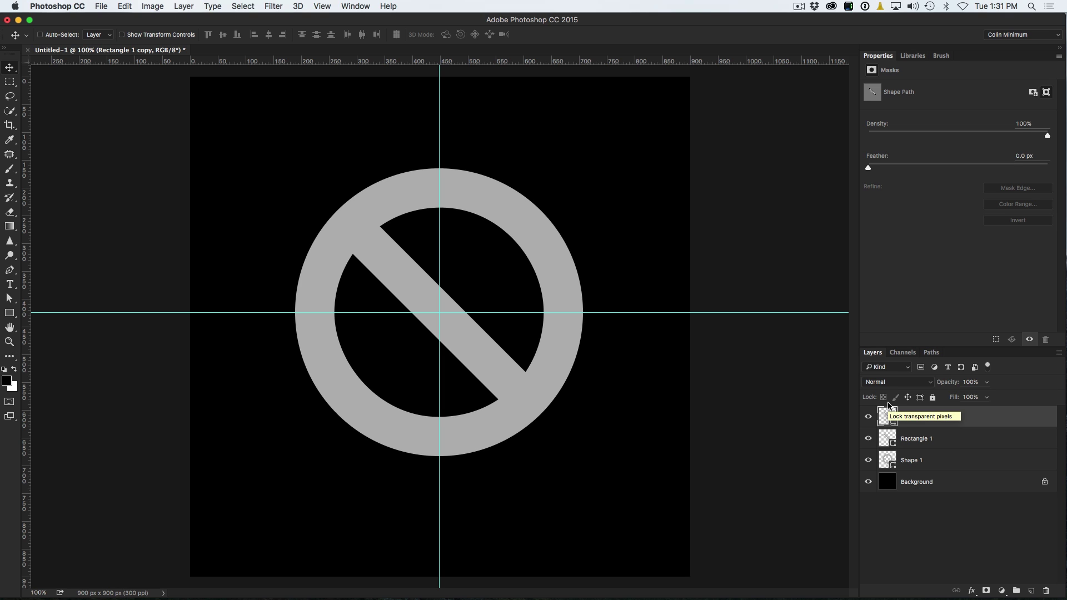
key(super+t)
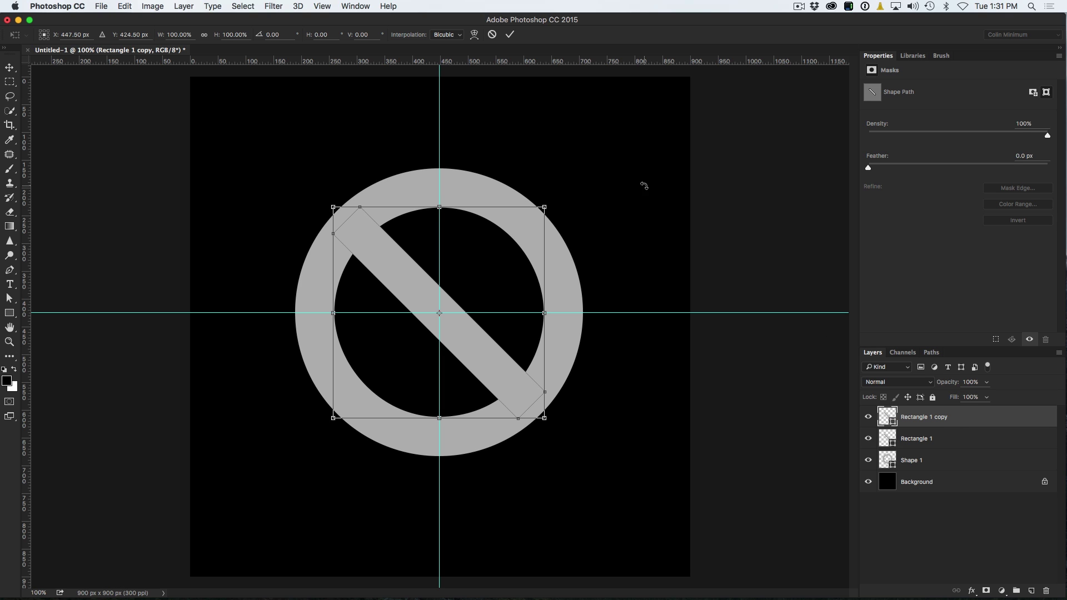
drag(565, 186, 550, 421)
key(Return)
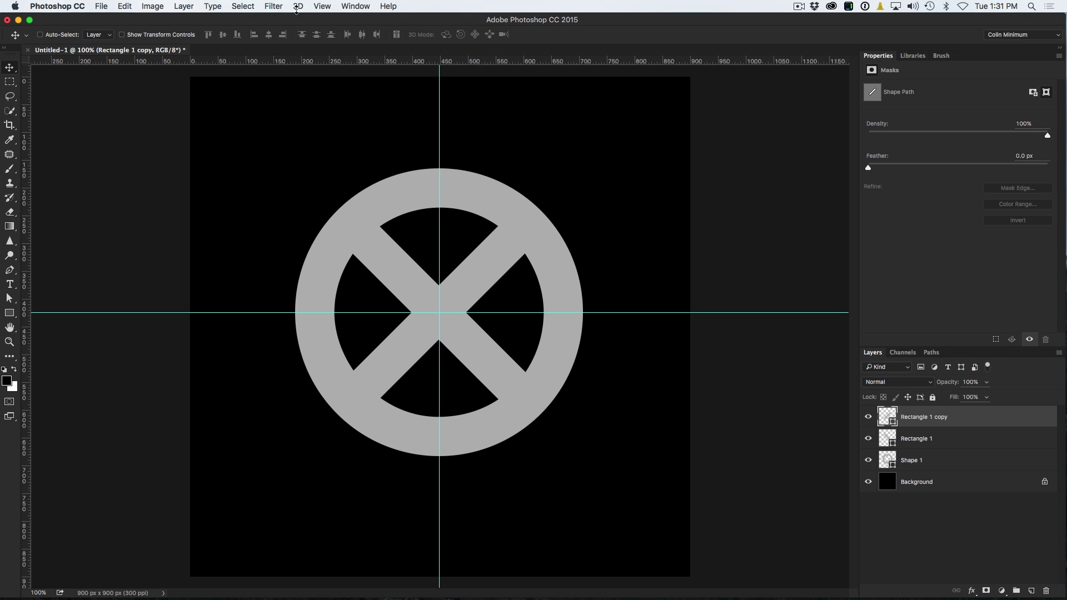
Clear all guides from the document
click(264, 4)
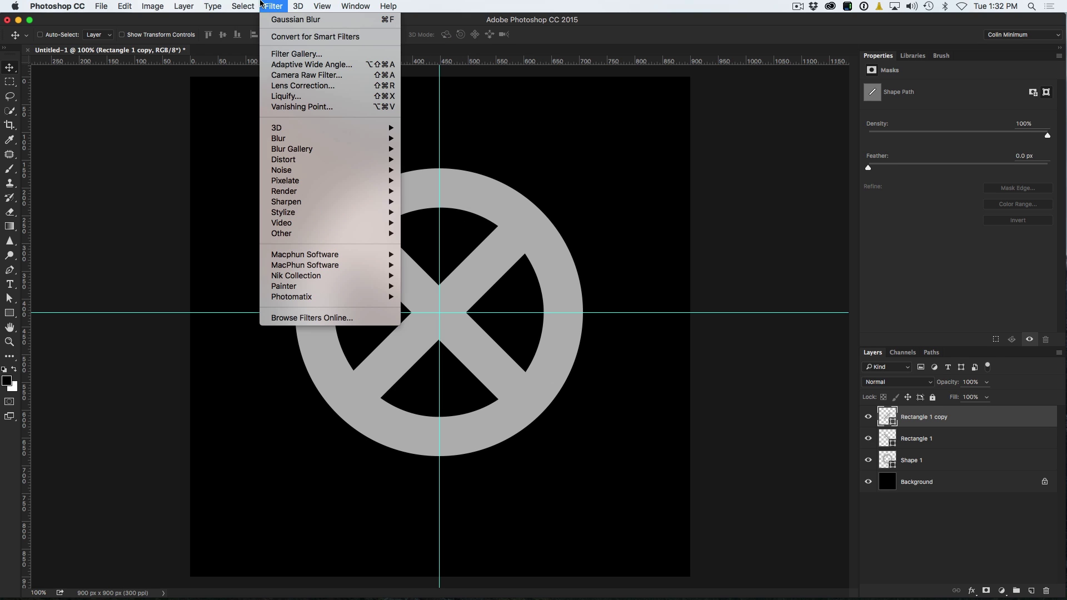
mouse_move(322, 6)
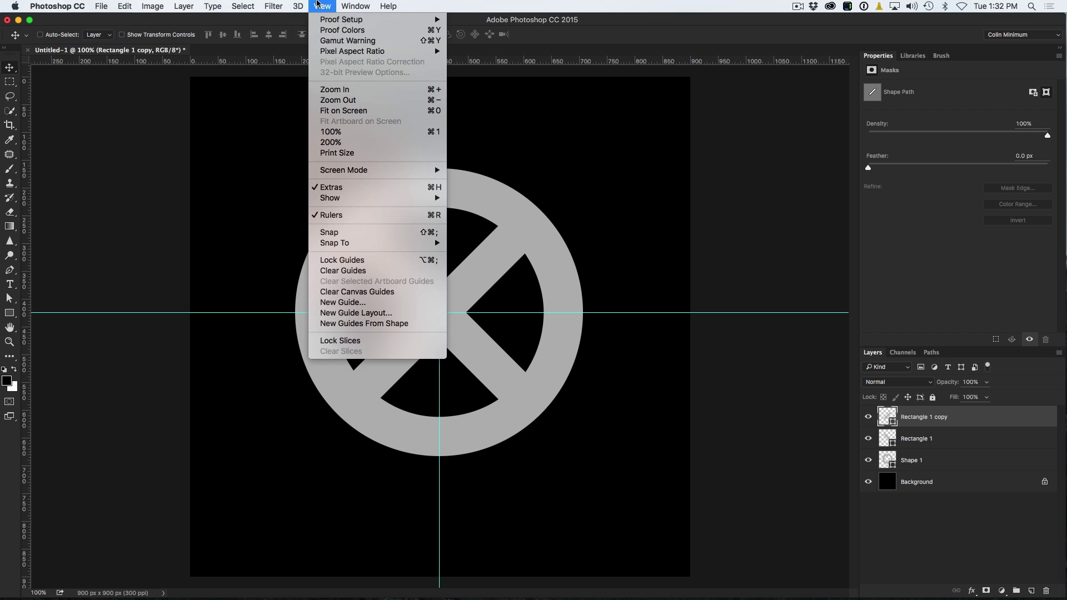
click(371, 271)
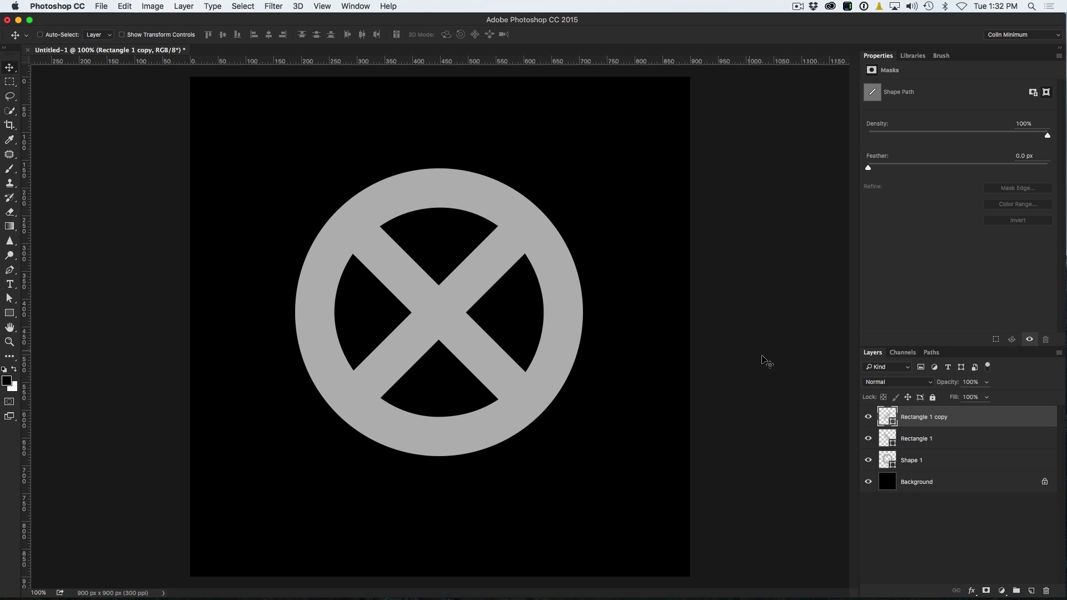
Merge the ring and both bar layers into one shape layer, and check it with the background briefly hidden
shift+click(935, 459)
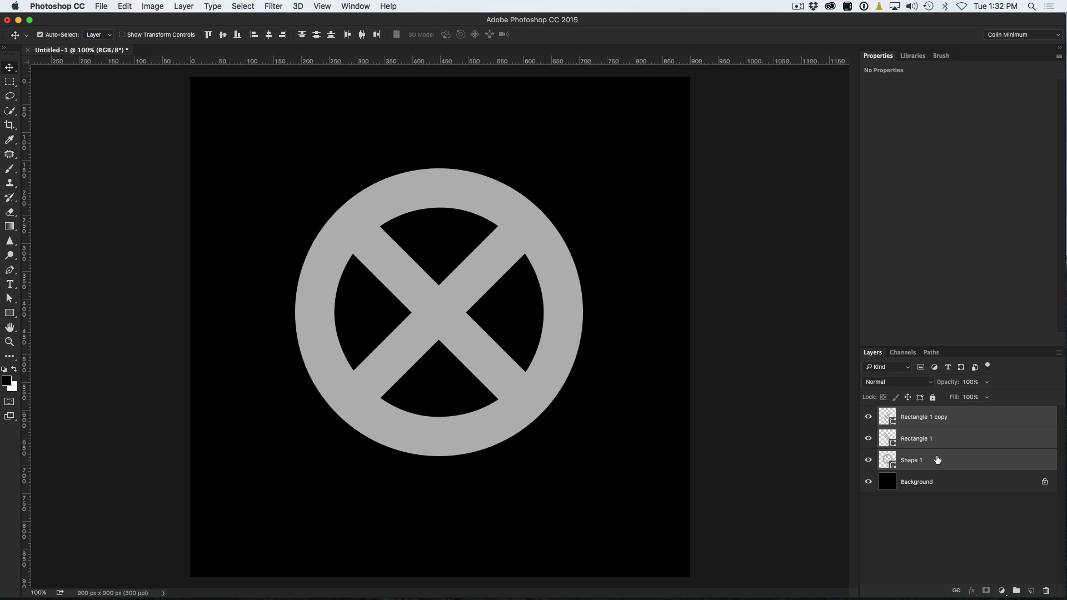
key(super+e)
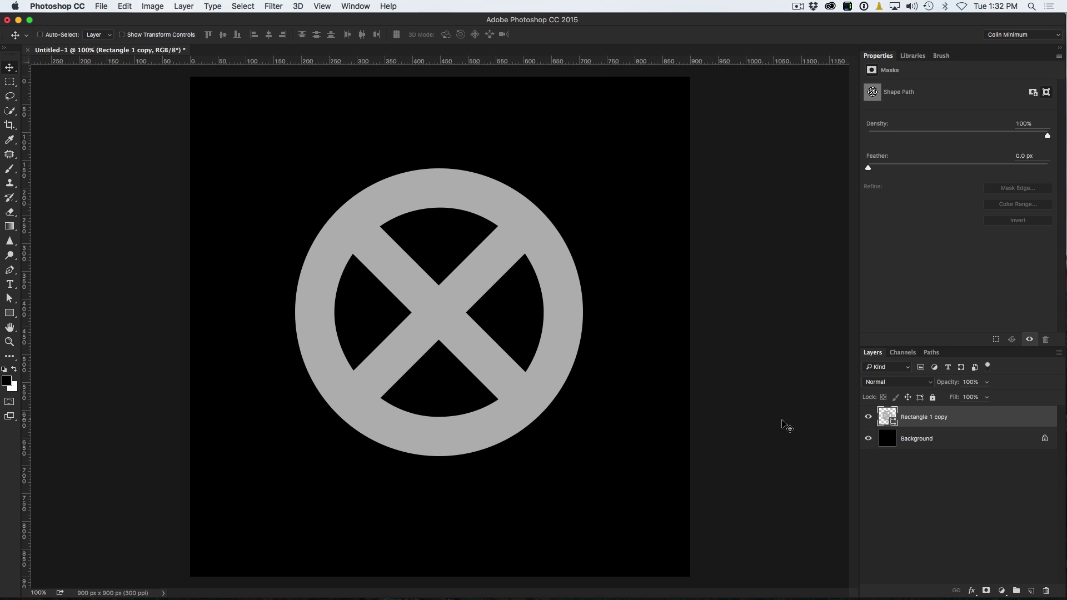
click(868, 438)
click(868, 439)
Add a Bevel & Emboss effect to the merged emblem with depth 1000% and size 10 px
click(972, 591)
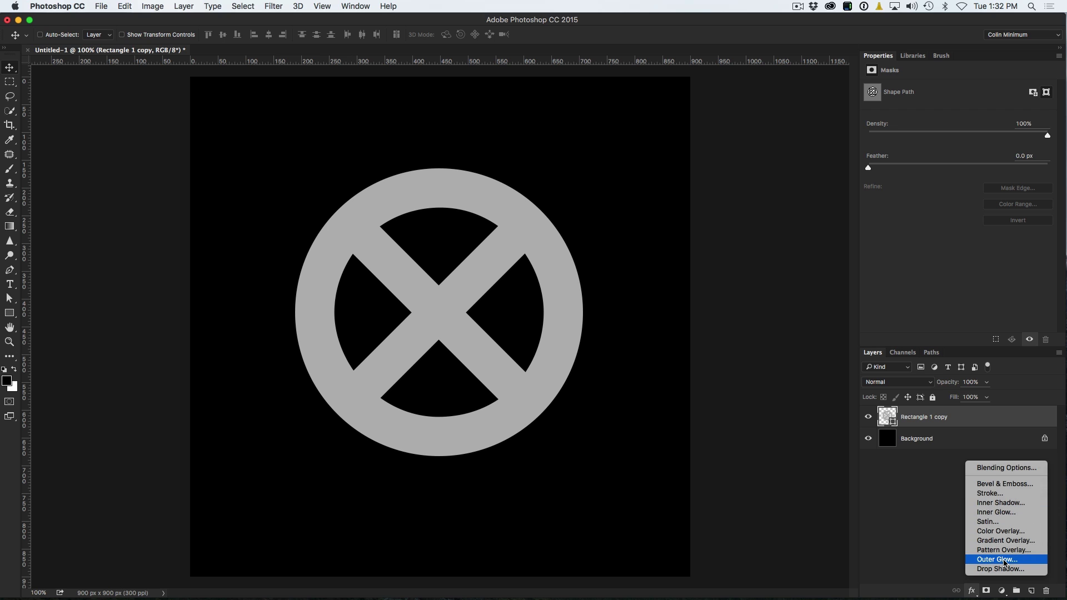
click(1005, 484)
drag(681, 23, 715, 124)
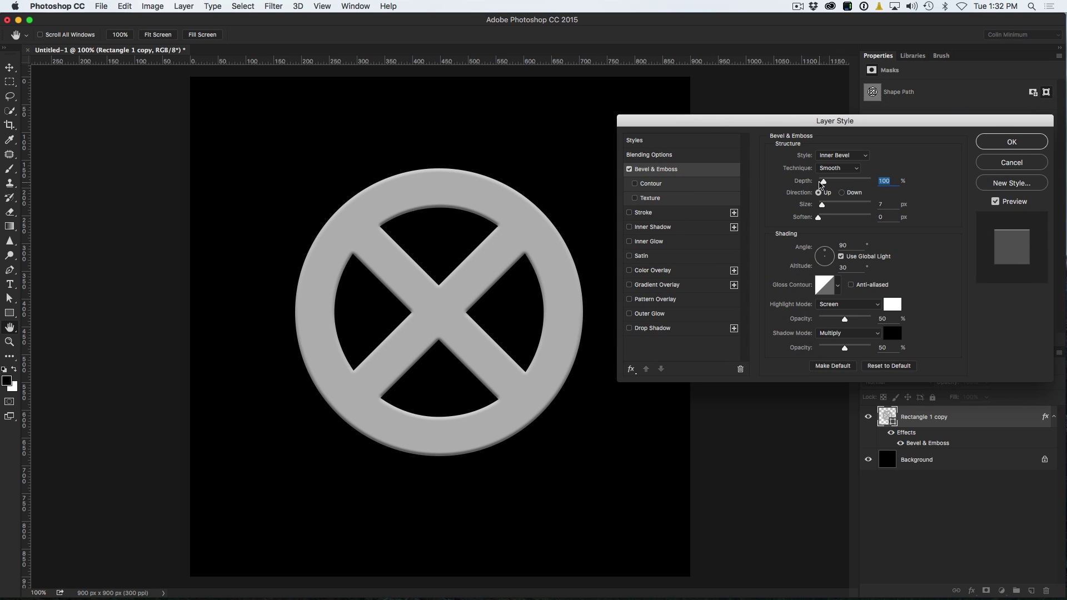
drag(822, 185, 885, 191)
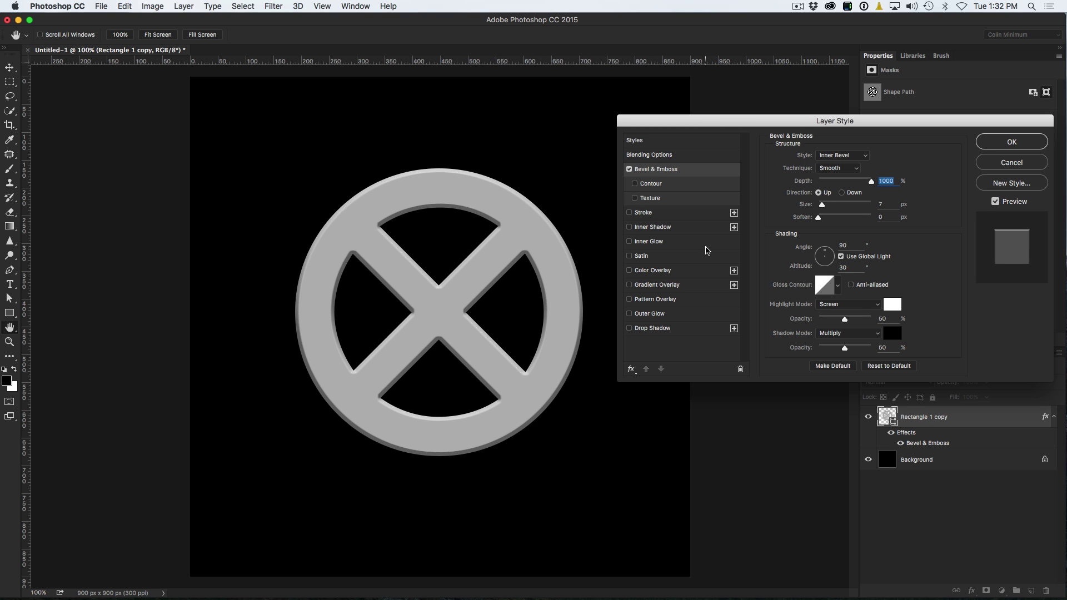
click(824, 207)
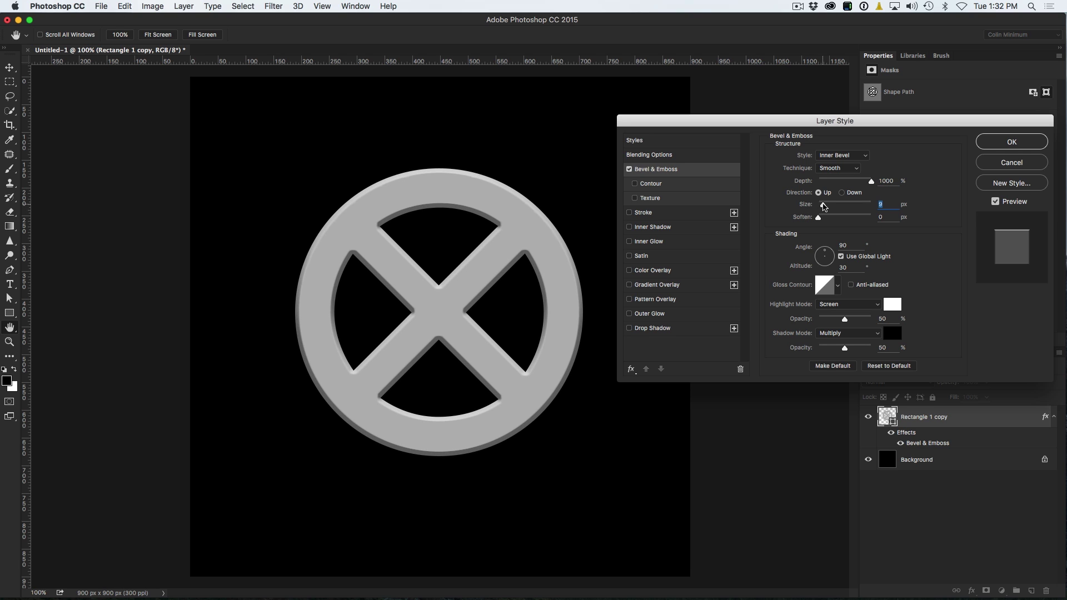
key(Up)
key(Up)
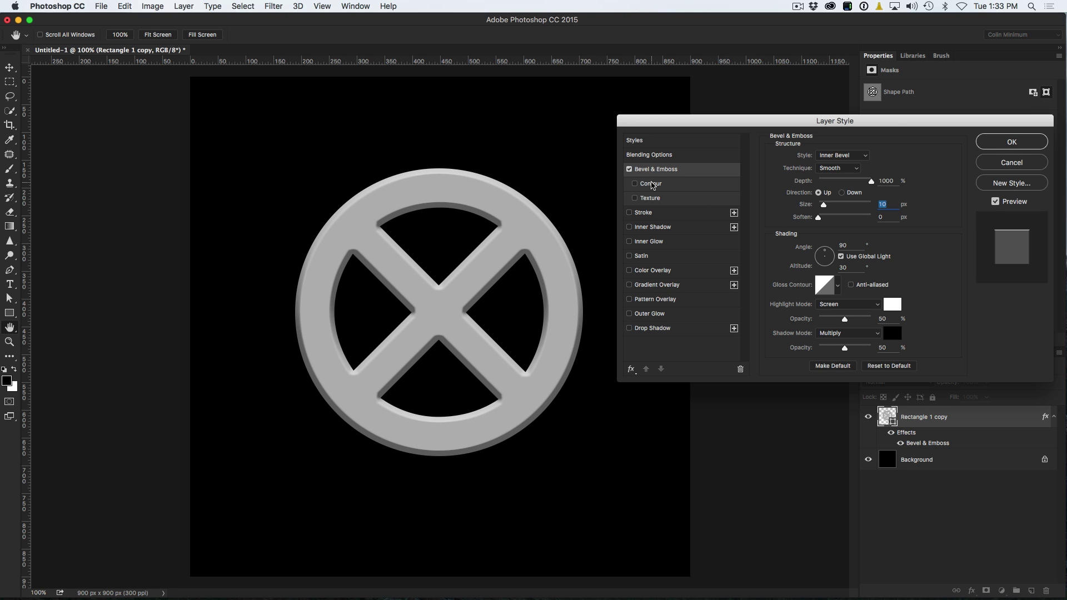
Enable the bevel's Contour with anti-aliasing and choose the contour preset with two dark peaks, last in the set
click(651, 184)
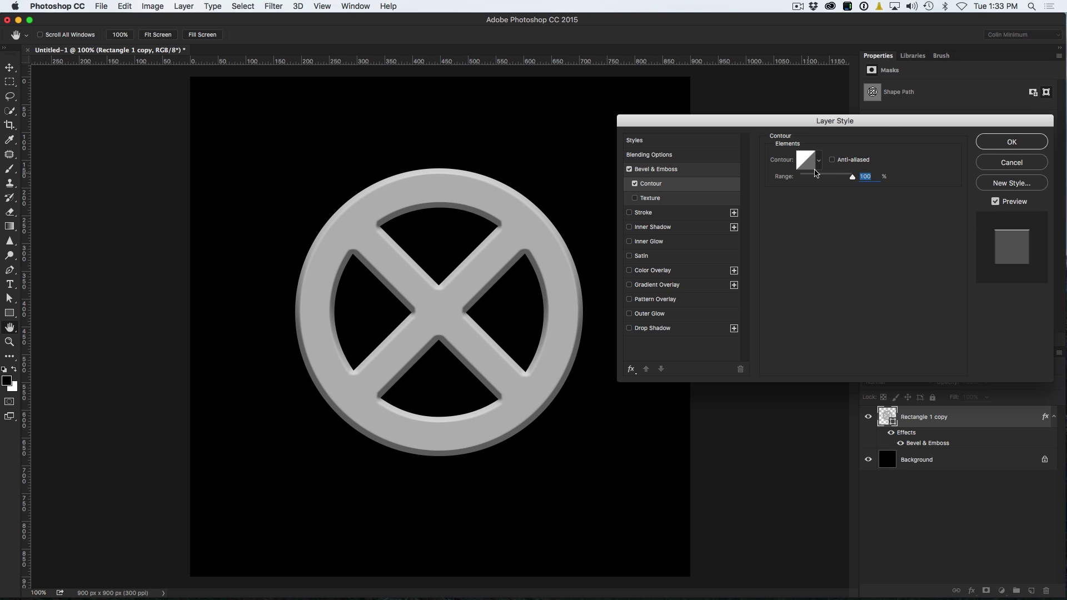
click(833, 160)
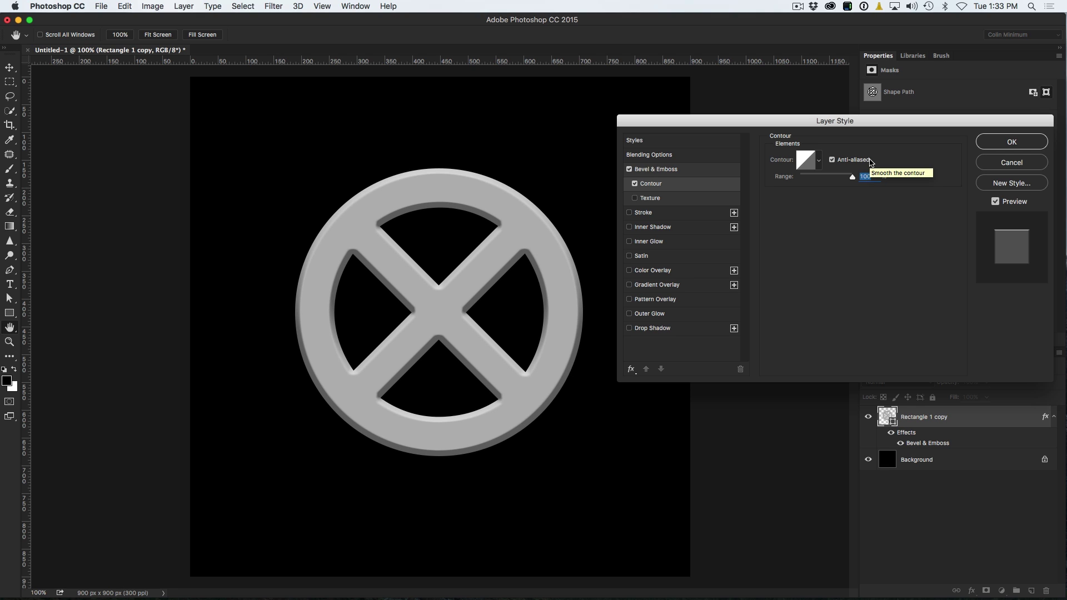
click(820, 161)
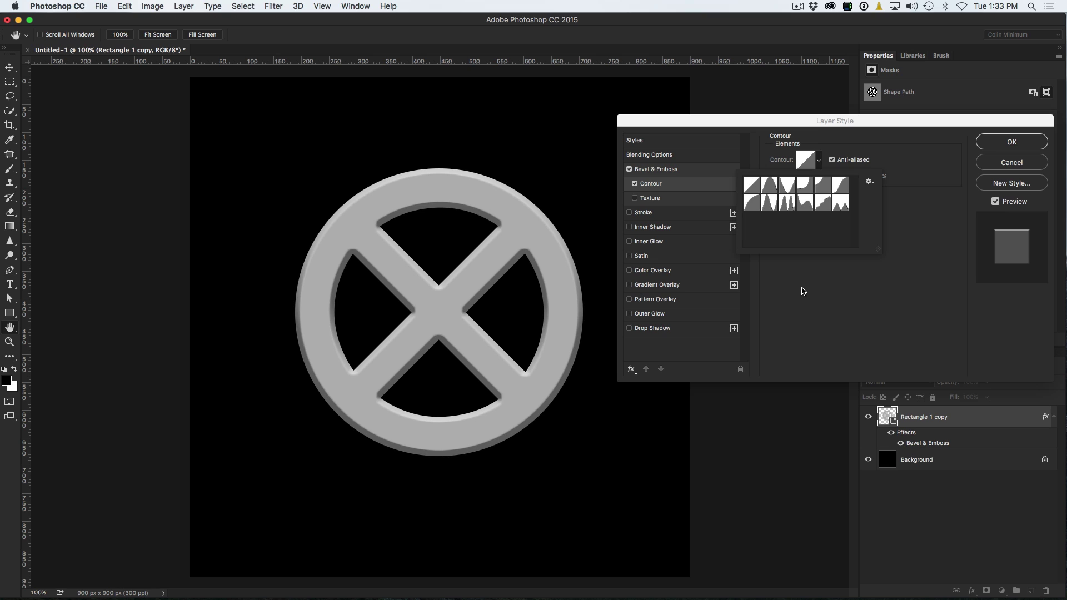
click(806, 184)
click(823, 185)
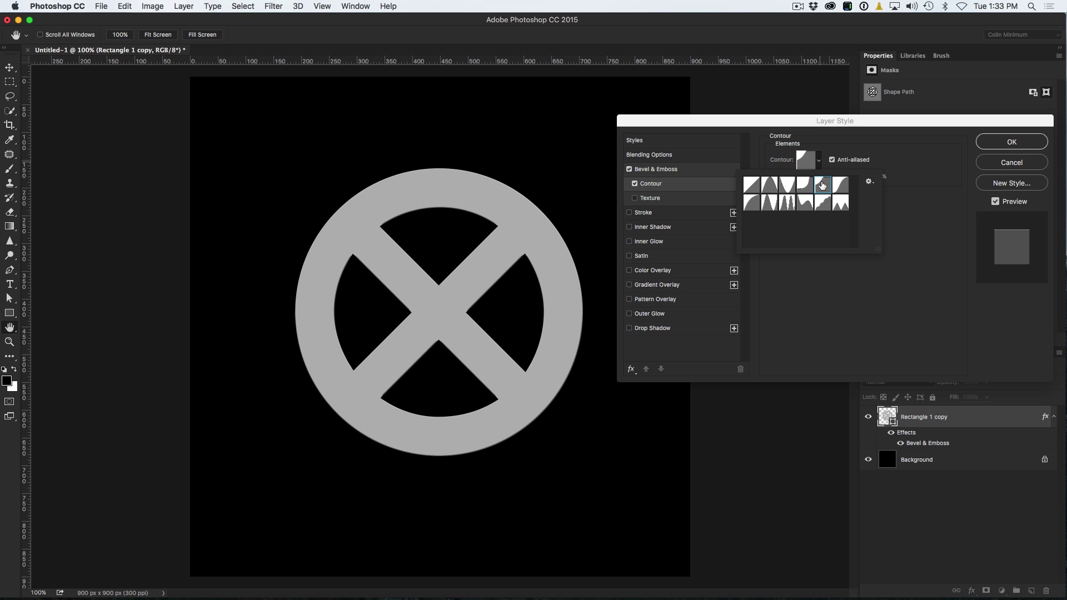
click(840, 204)
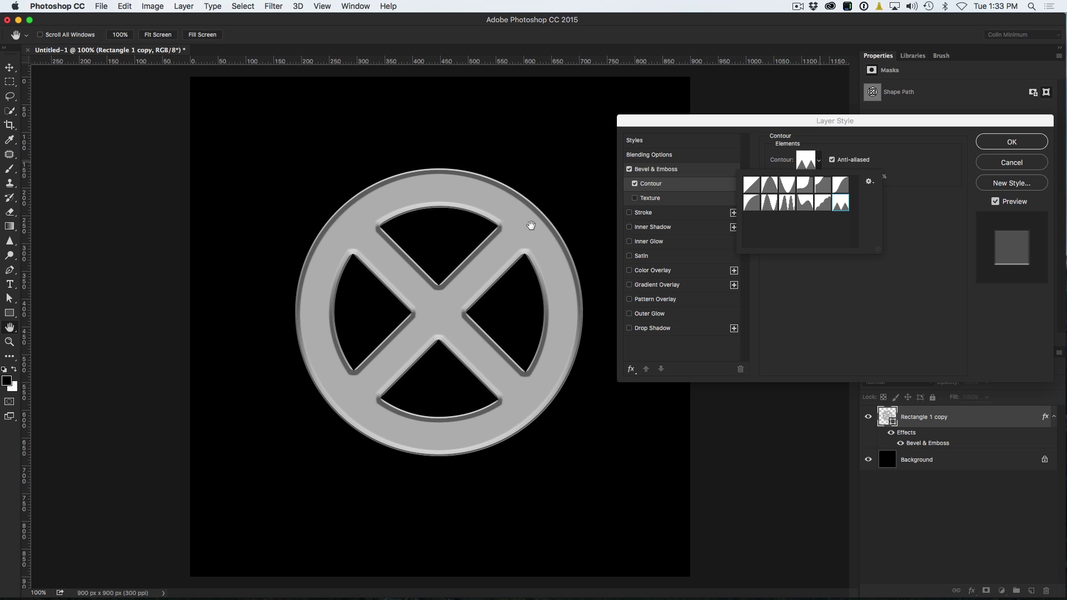
click(899, 162)
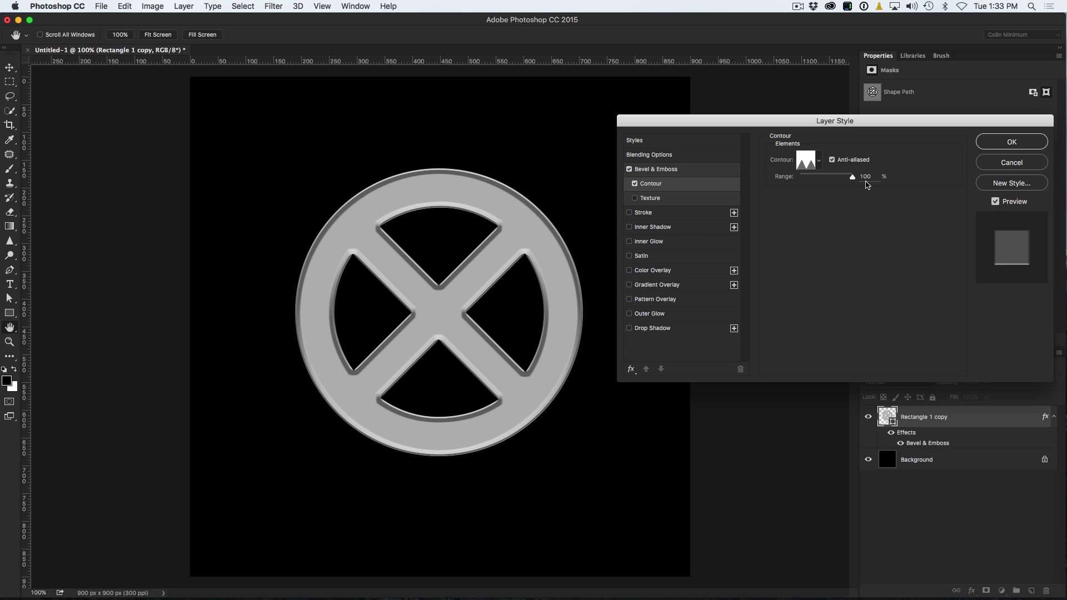
Set the contour range to 75% and the bevel size to 8 px
mouse_move(853, 178)
mouse_down()
mouse_move(800, 179)
mouse_move(840, 183)
mouse_up()
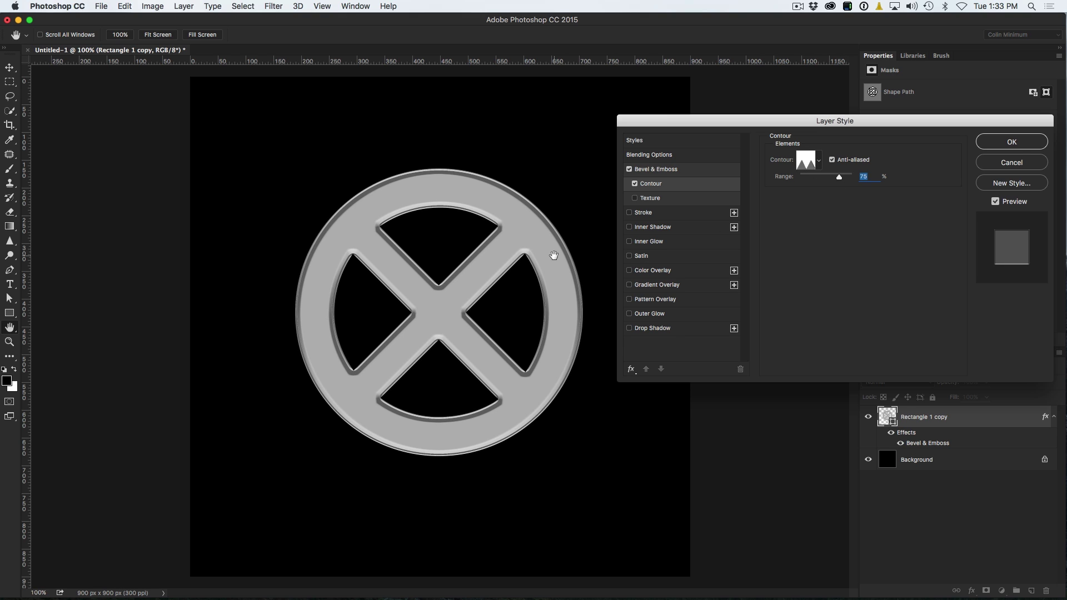
click(651, 169)
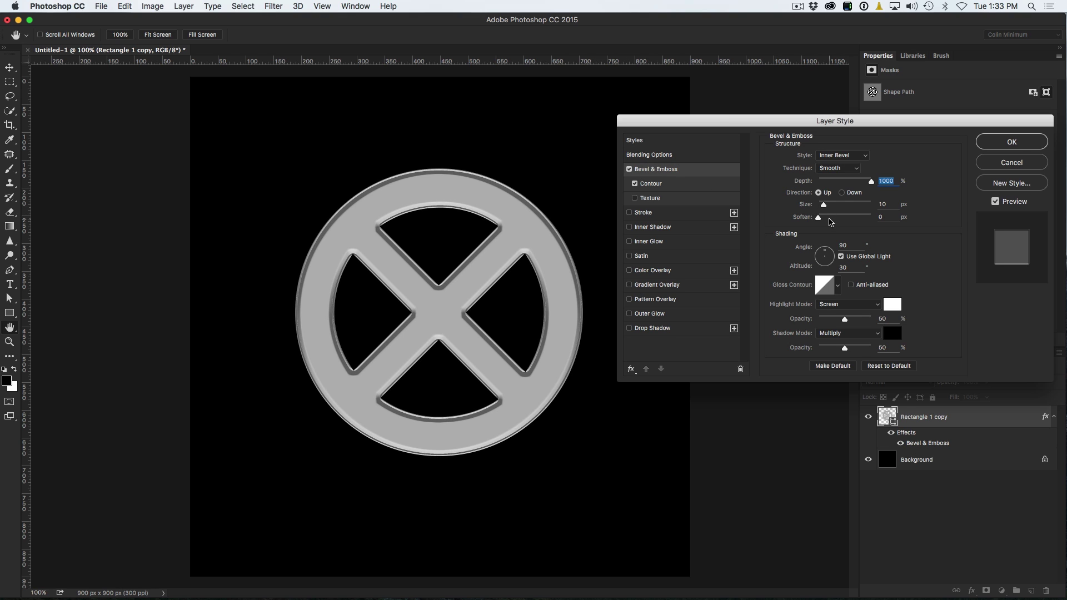
drag(823, 206, 825, 205)
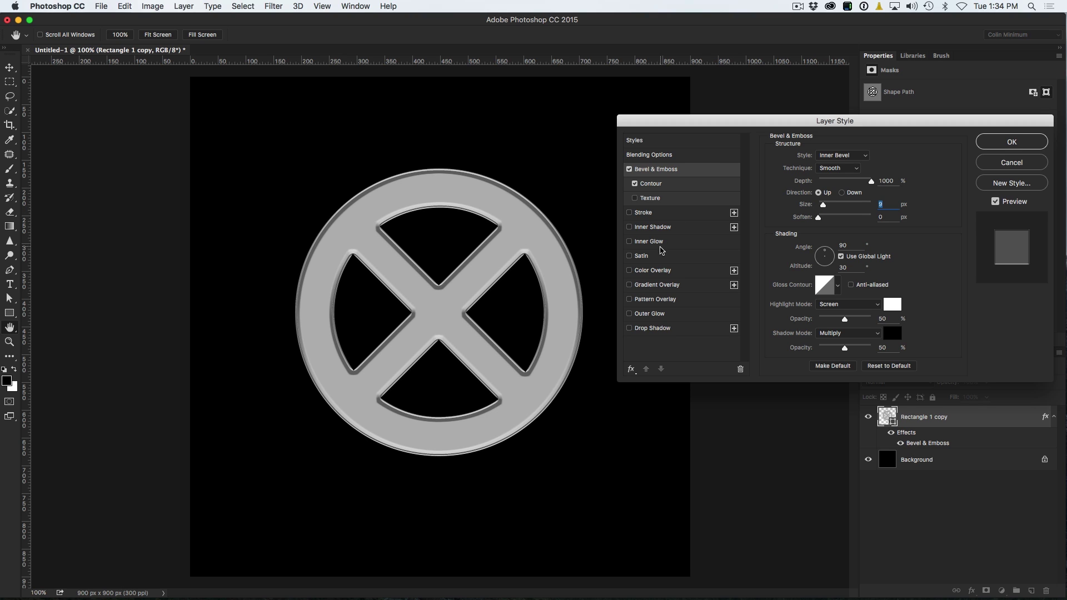
Add a Gradient Overlay to the emblem and recolour the gradient's white end stop to pale blue, #d1e7fc
click(658, 286)
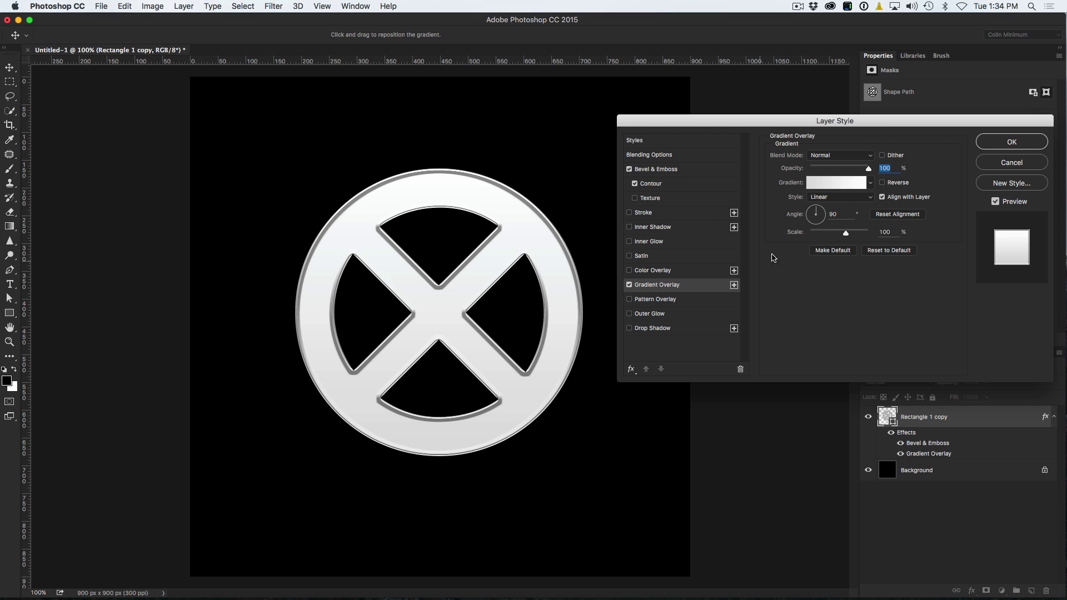
click(845, 182)
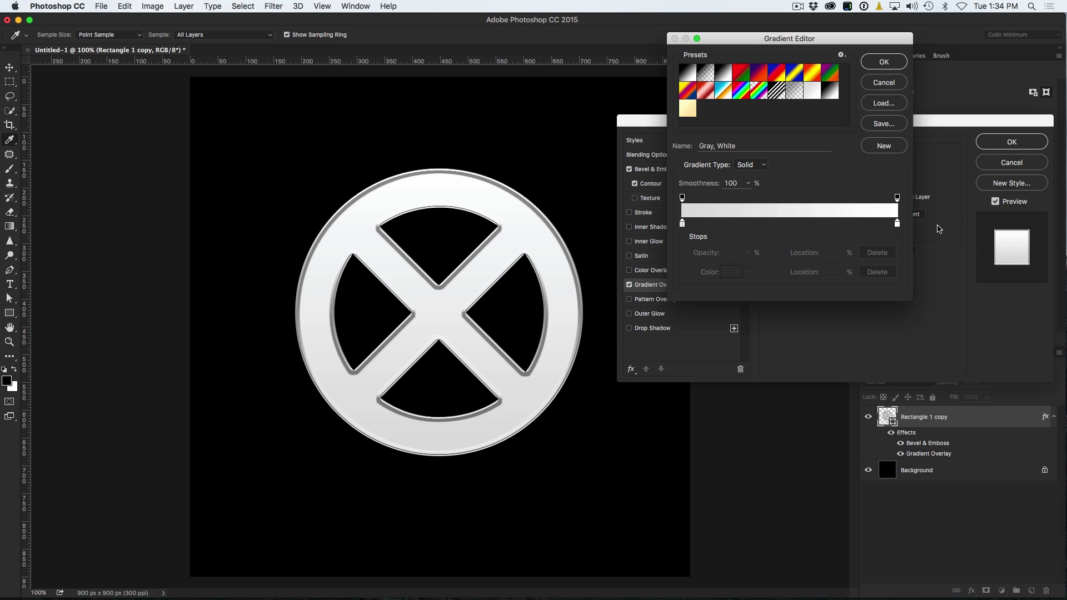
click(897, 225)
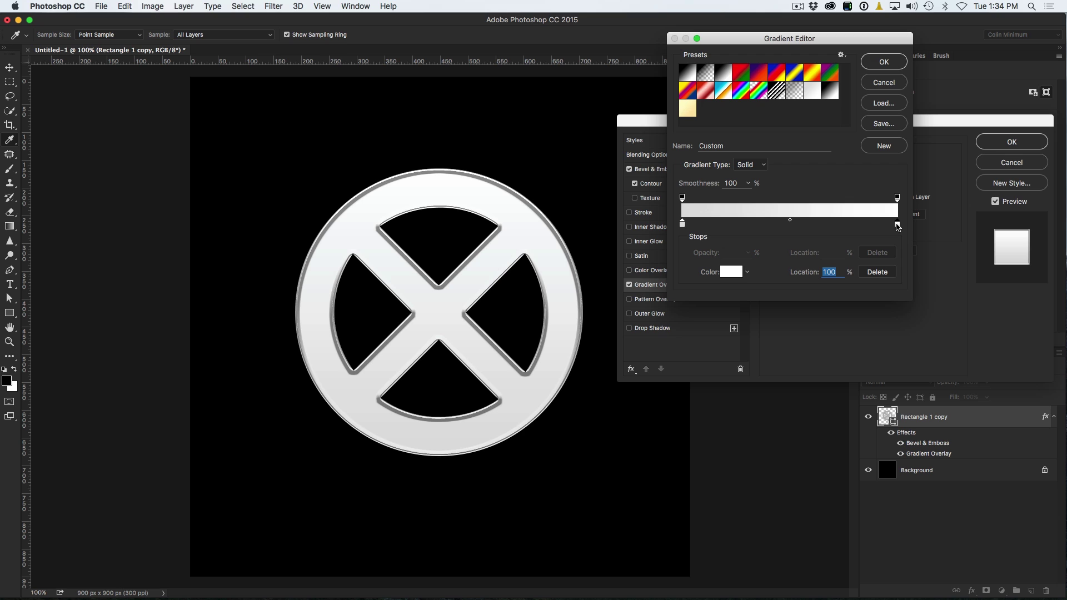
click(731, 272)
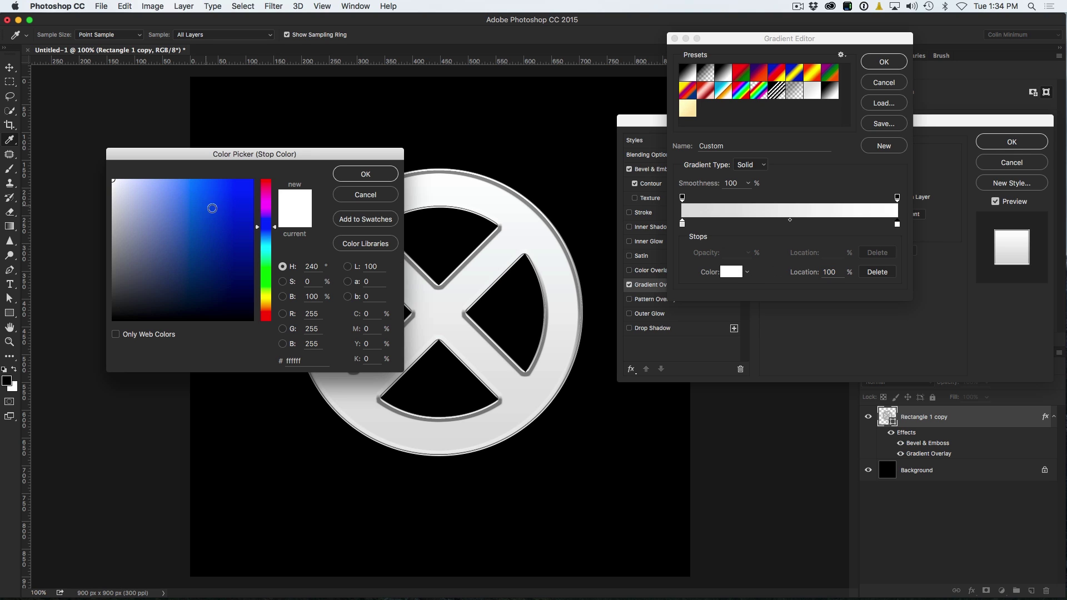
click(256, 231)
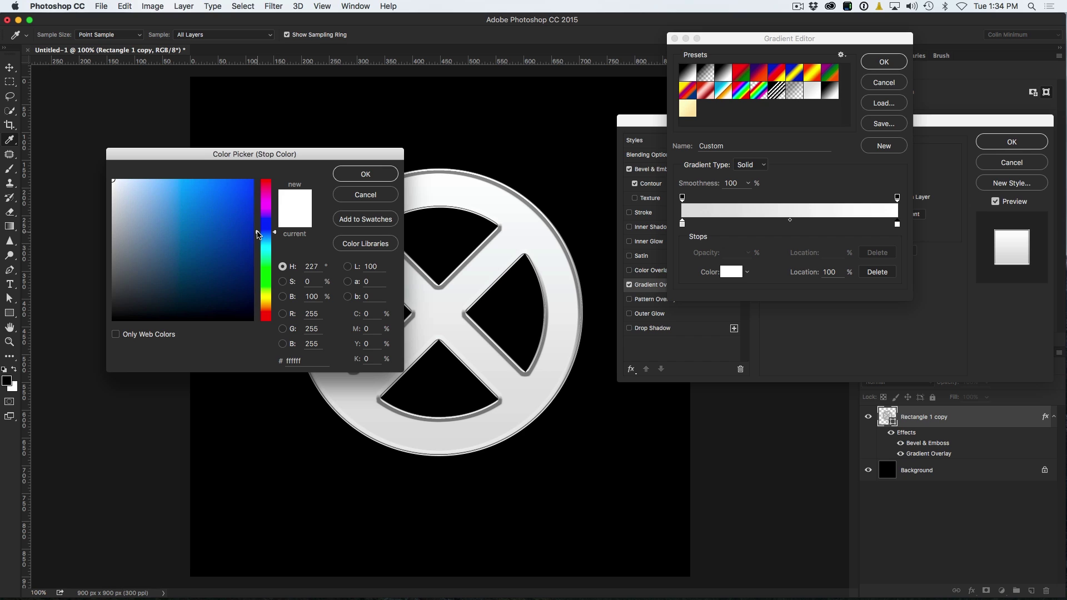
drag(258, 234, 258, 243)
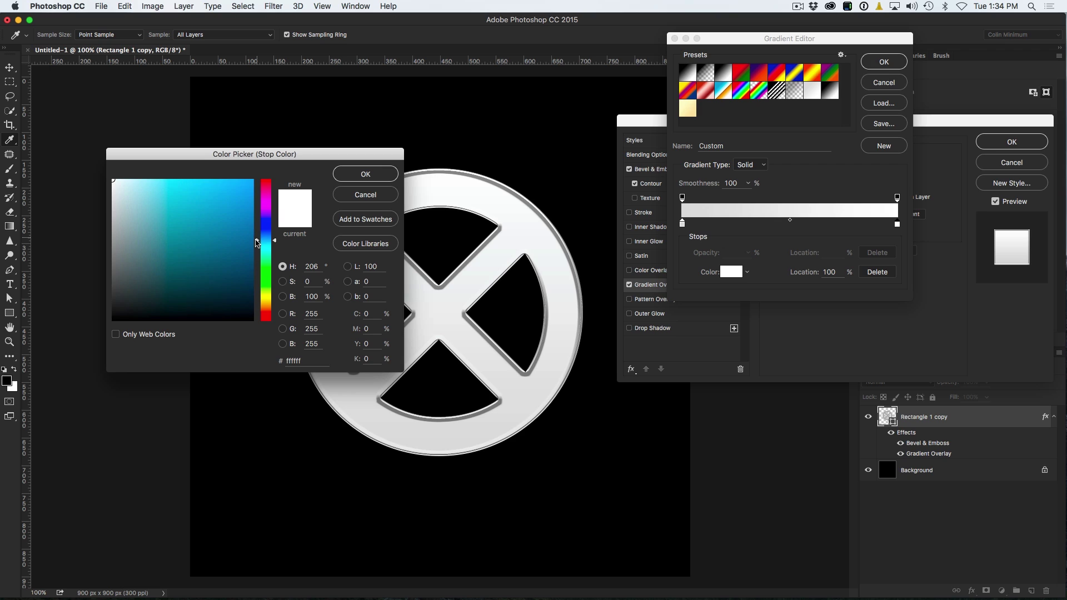
drag(136, 187, 137, 180)
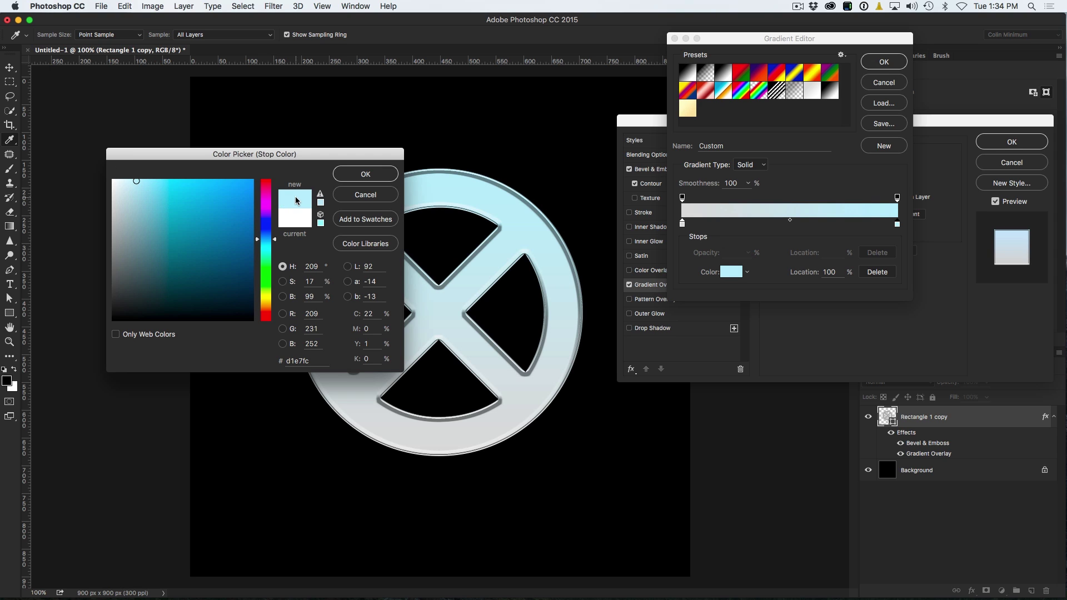
click(375, 172)
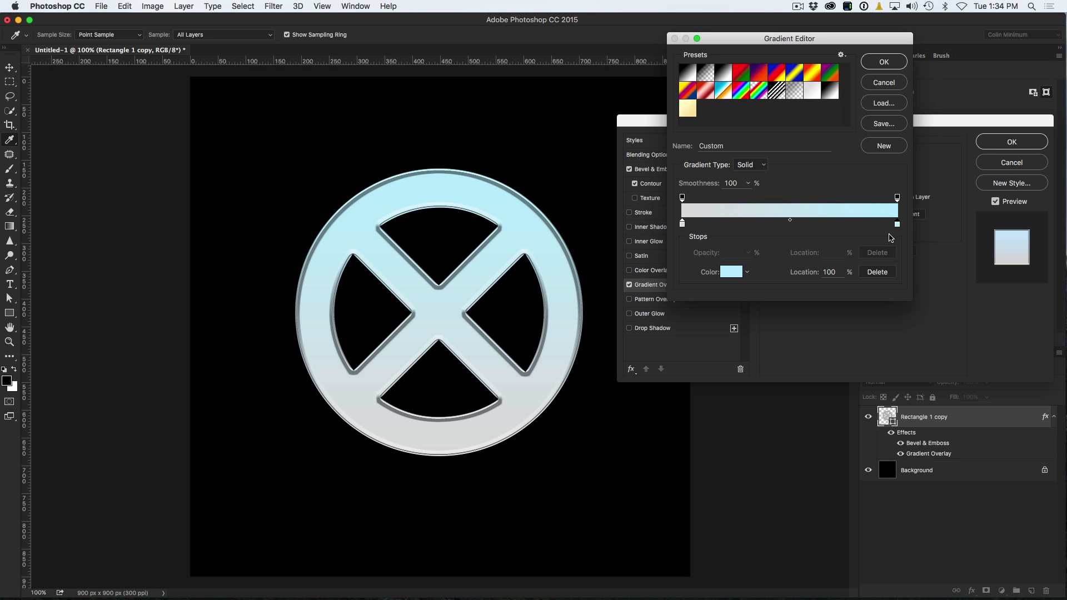
Set the gradient's start stop to a dark muted teal with hue 198° and accept the edited gradient
click(683, 224)
click(730, 272)
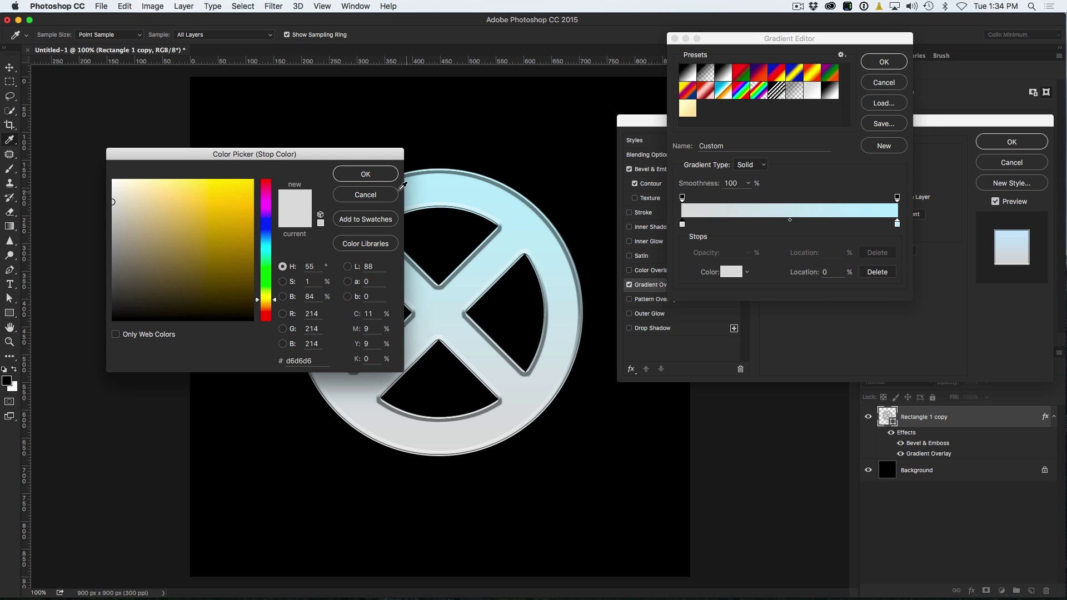
drag(277, 300, 274, 245)
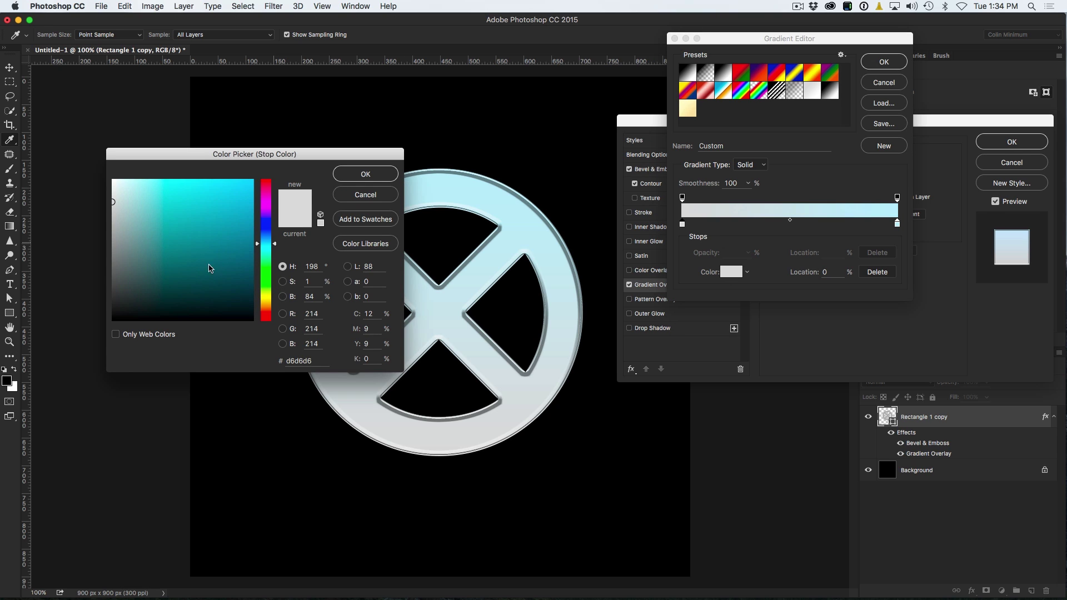
mouse_move(153, 279)
mouse_down()
mouse_move(155, 288)
mouse_move(148, 269)
mouse_move(133, 274)
mouse_up()
click(379, 177)
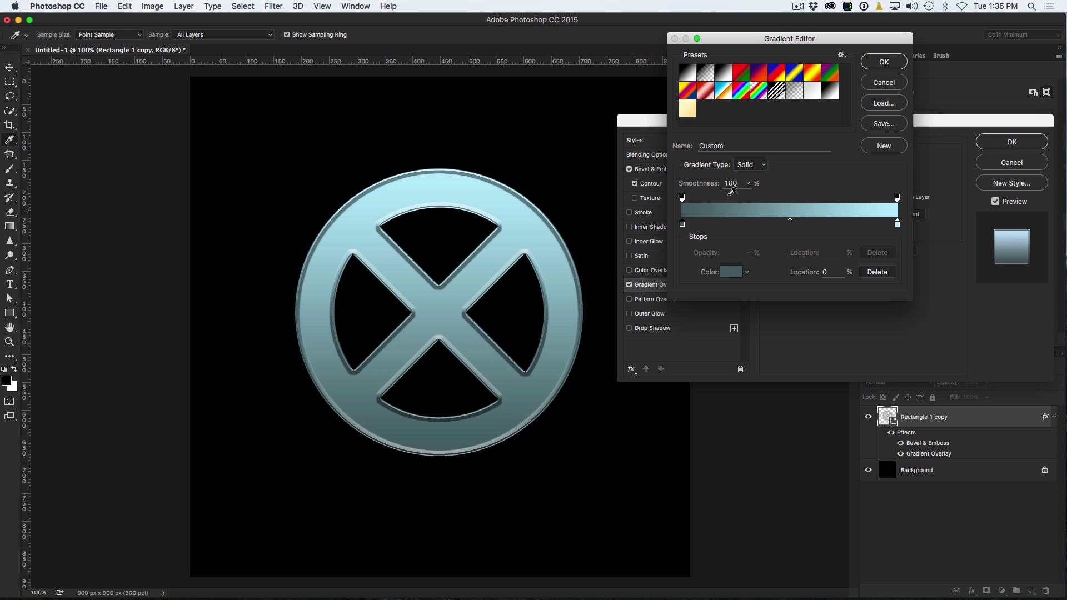
click(883, 62)
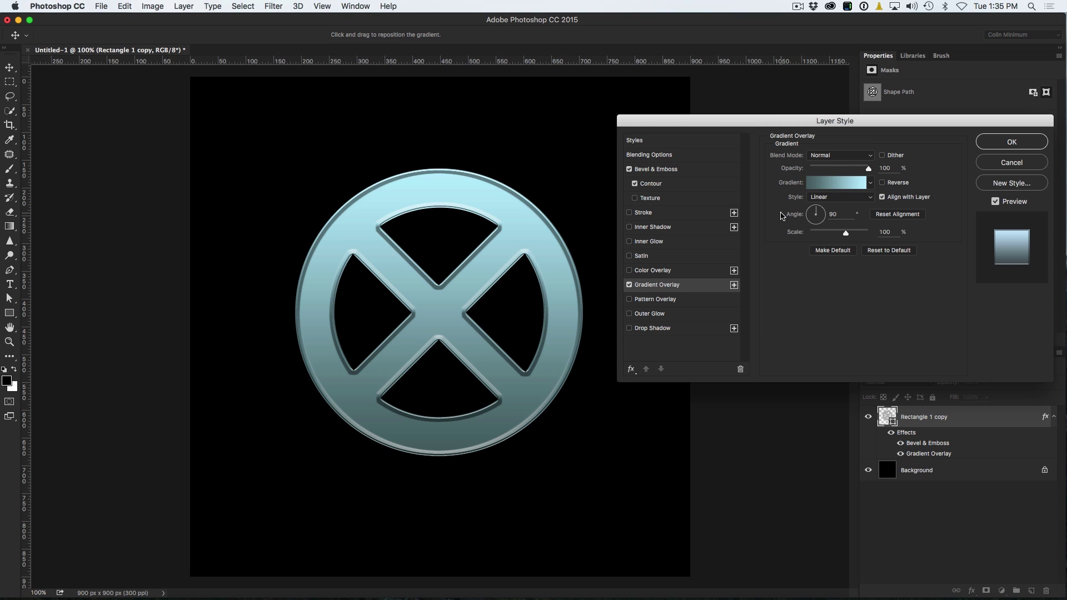
Set the gradient overlay's angle to 127° and scale to 39%, and shift the gradient toward the emblem's upper-left part
click(817, 213)
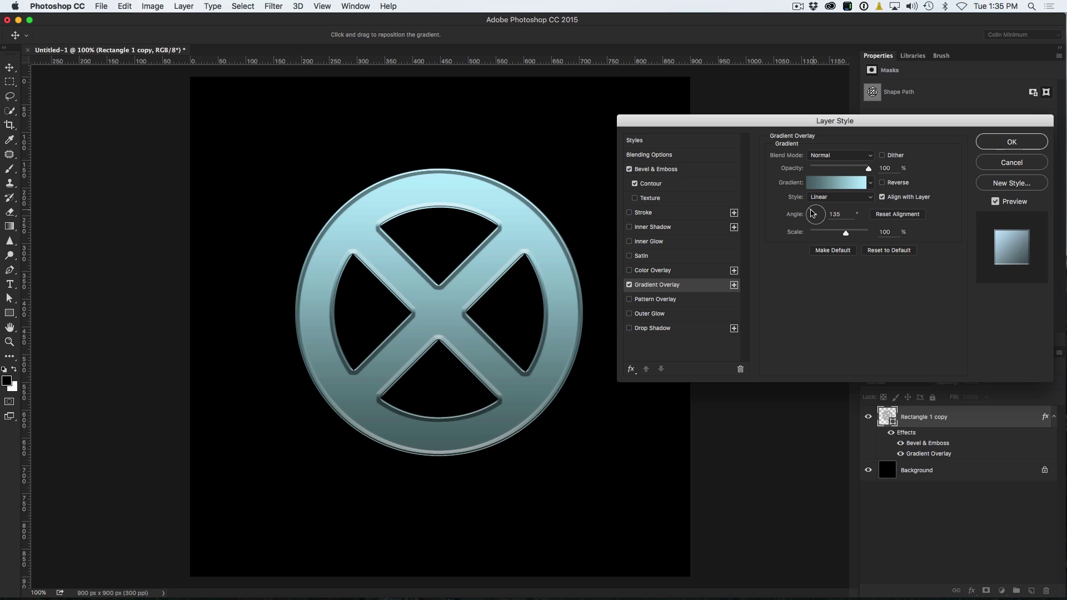
click(812, 213)
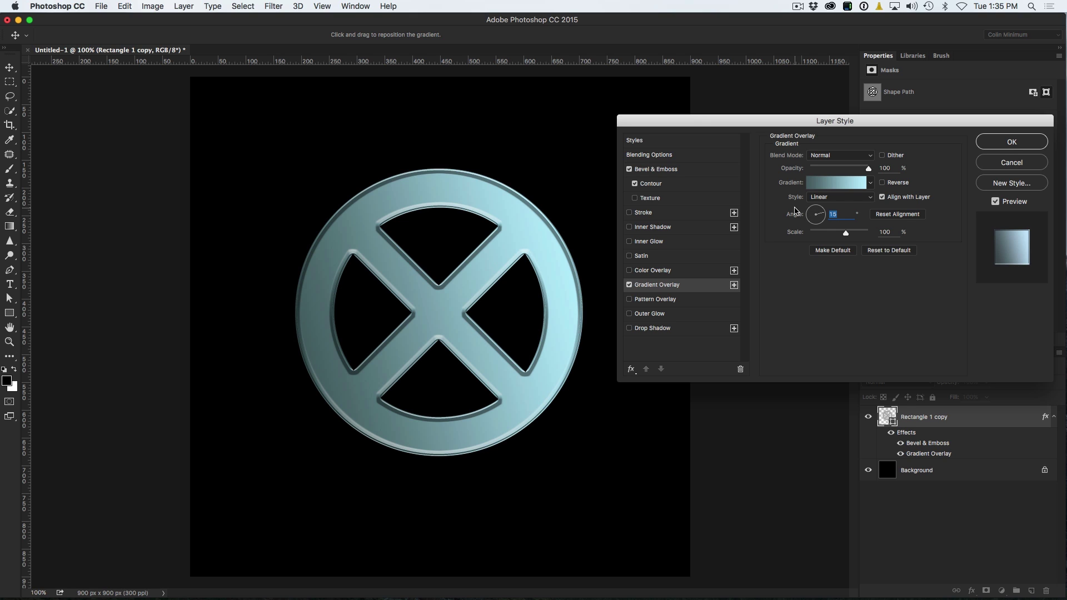
drag(818, 210, 799, 237)
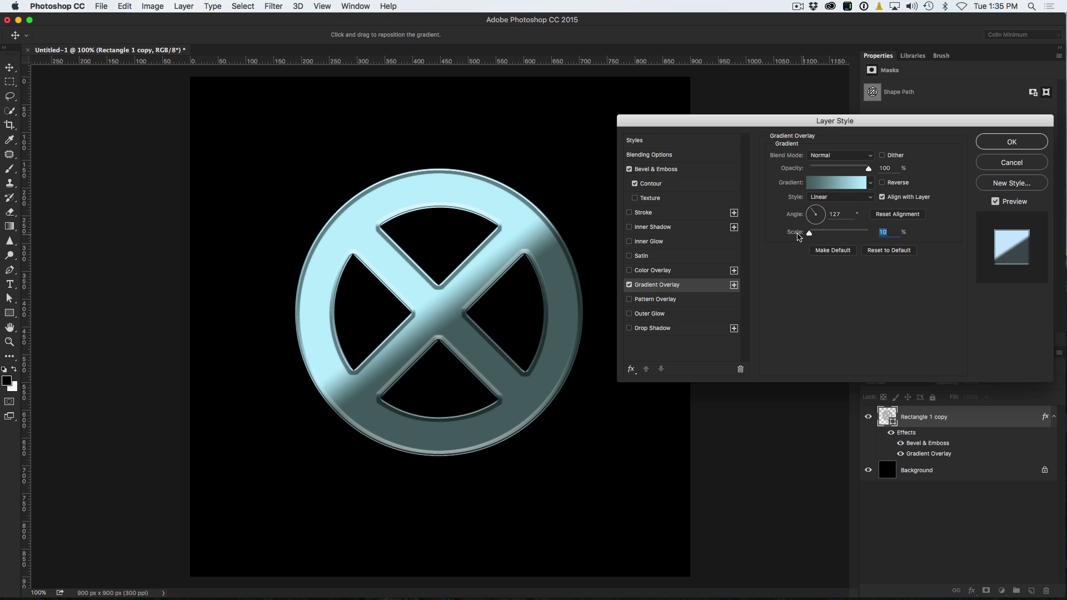
drag(514, 302, 504, 268)
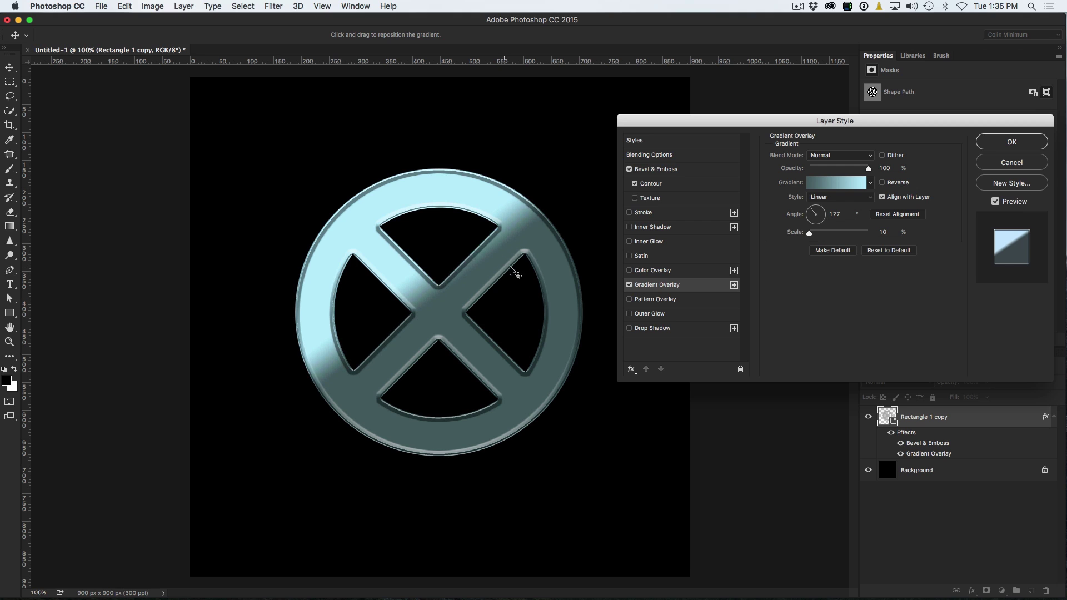
drag(810, 234, 822, 237)
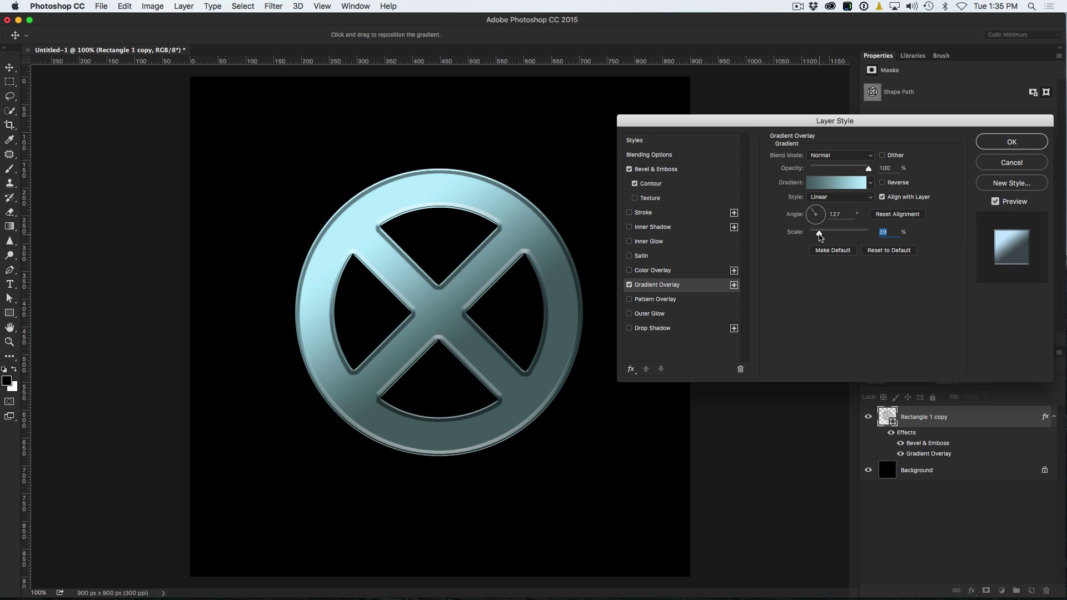
Add a Satin effect to the emblem and choose the contour preset with three narrow dark peaks
click(641, 258)
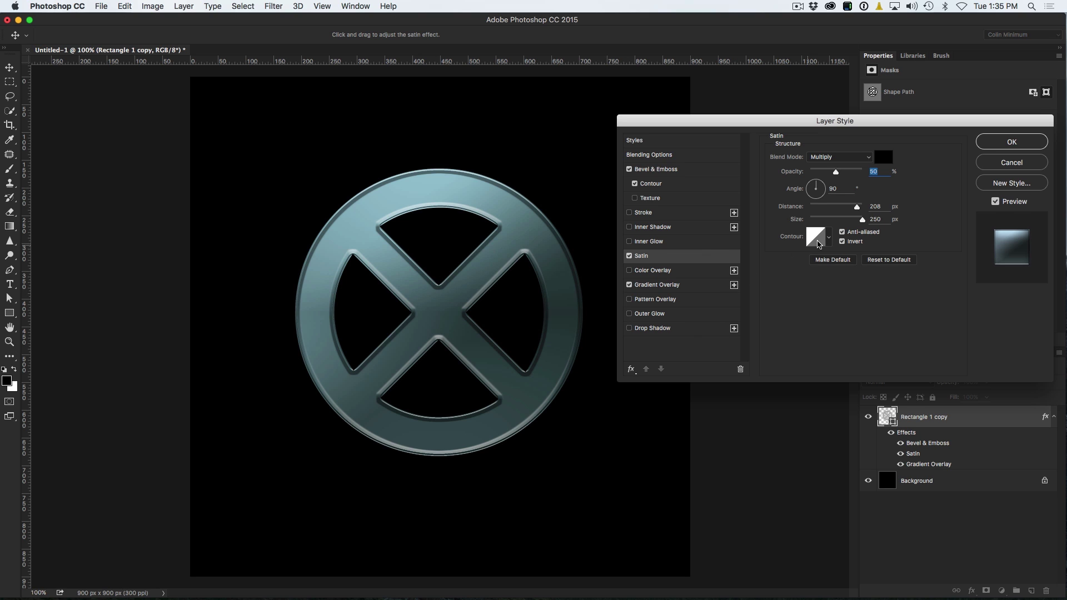
click(829, 237)
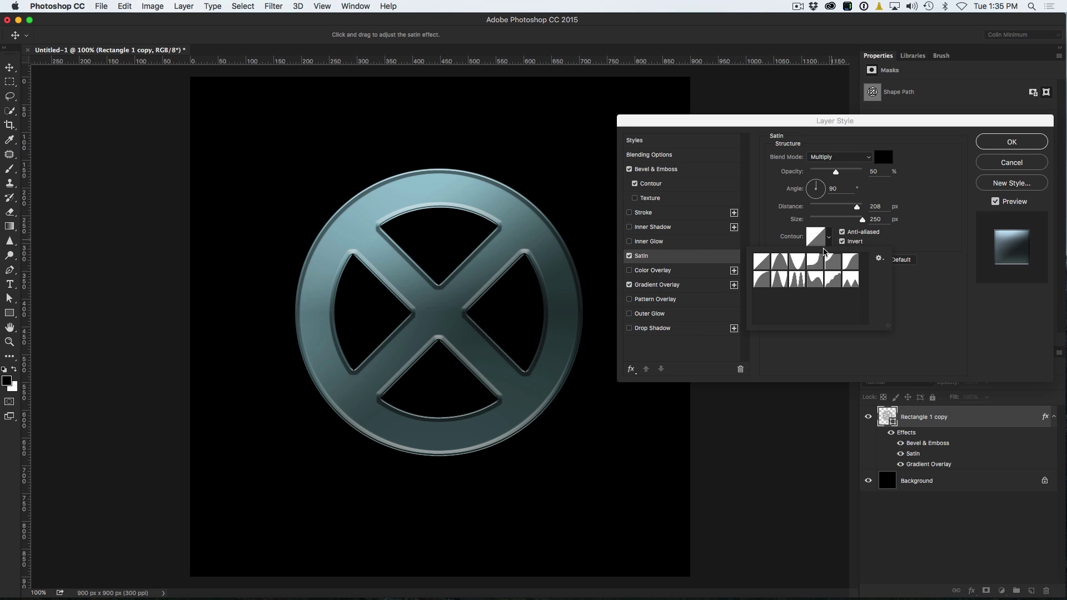
click(797, 261)
click(798, 279)
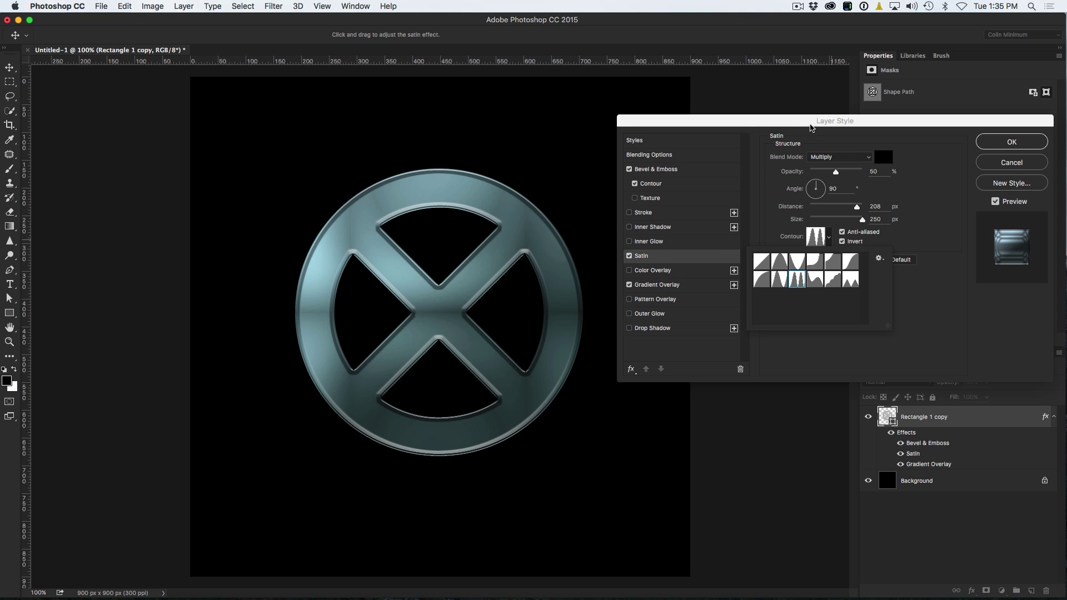
click(811, 131)
Lower the satin opacity to 31% and change the satin colour to near-white
mouse_move(836, 173)
mouse_down()
mouse_move(851, 176)
mouse_move(813, 177)
mouse_move(827, 174)
mouse_up()
click(884, 160)
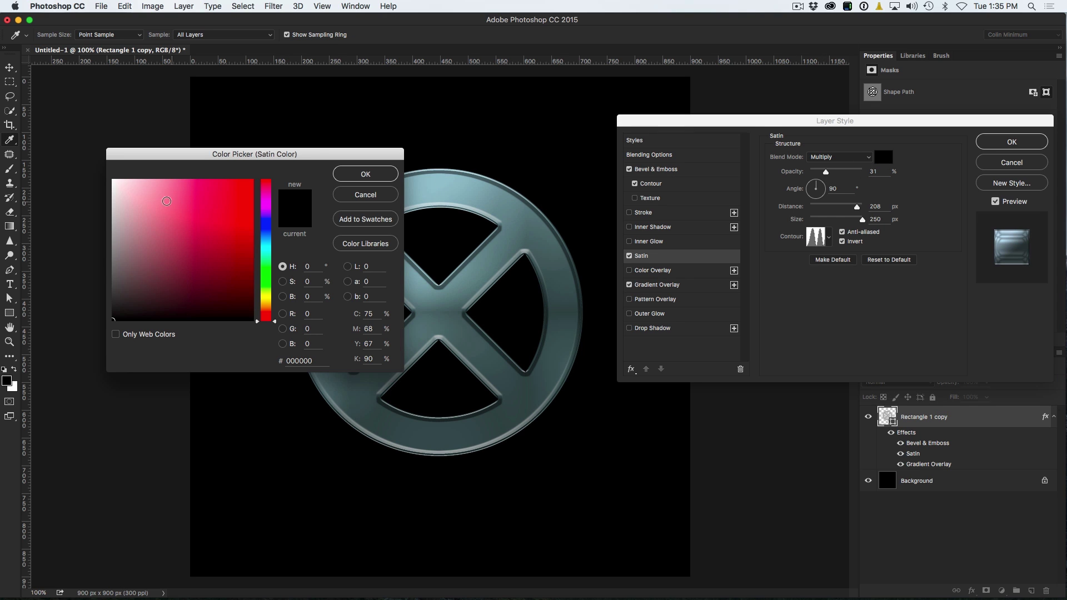
click(113, 189)
click(366, 174)
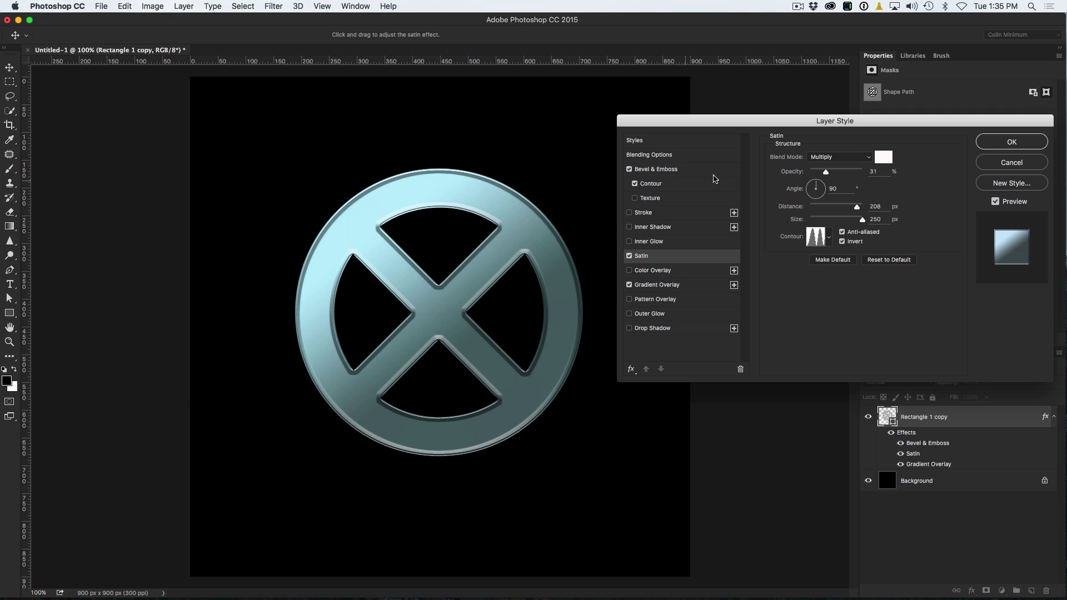
Set the satin blend mode to Lighten with 41% opacity and apply the layer style
click(826, 159)
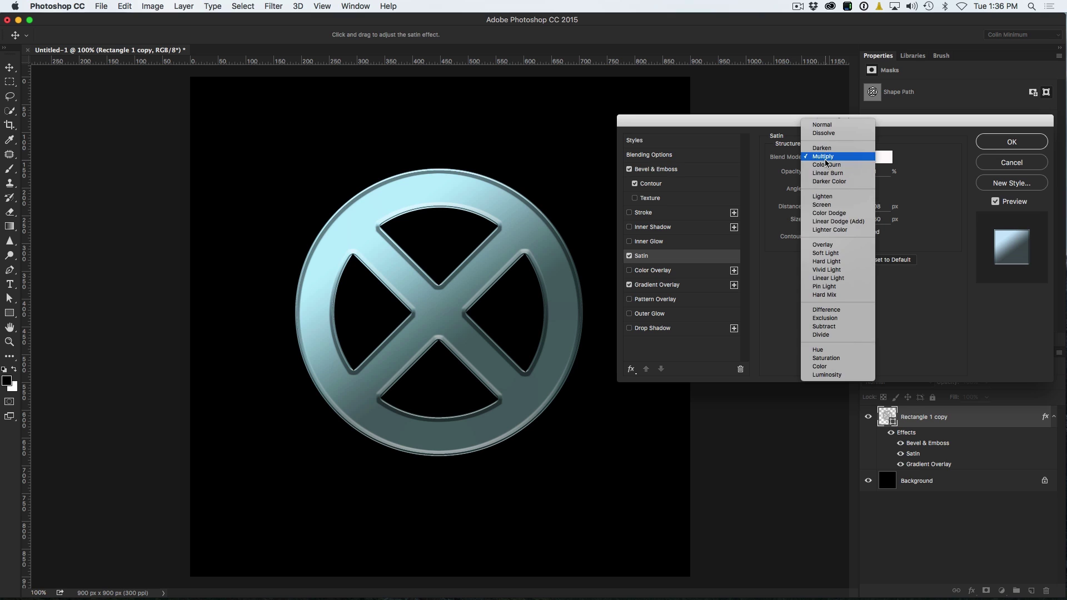
click(830, 197)
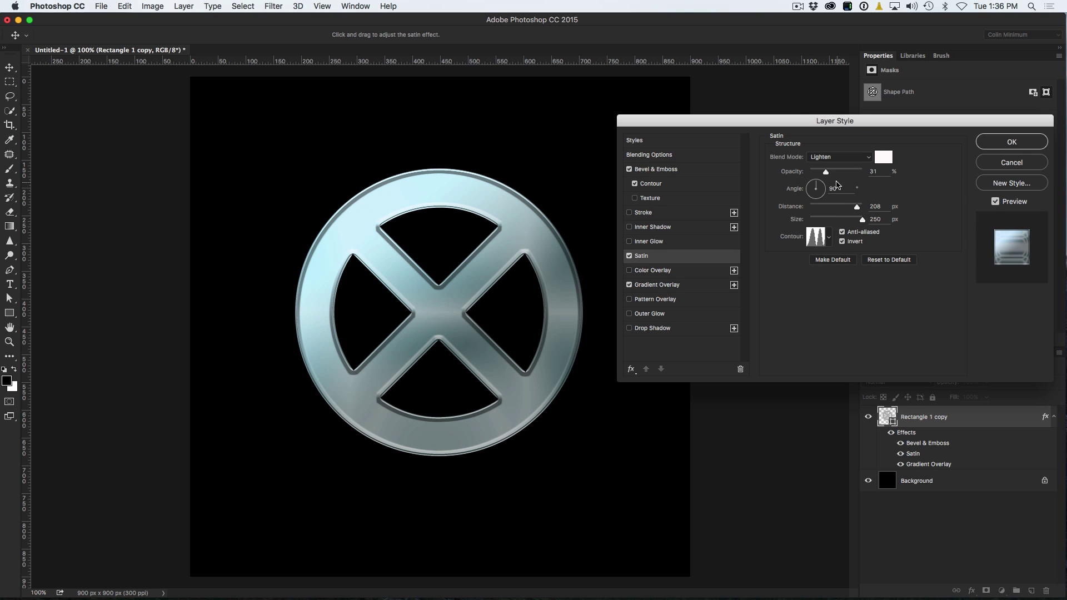
drag(826, 172, 832, 174)
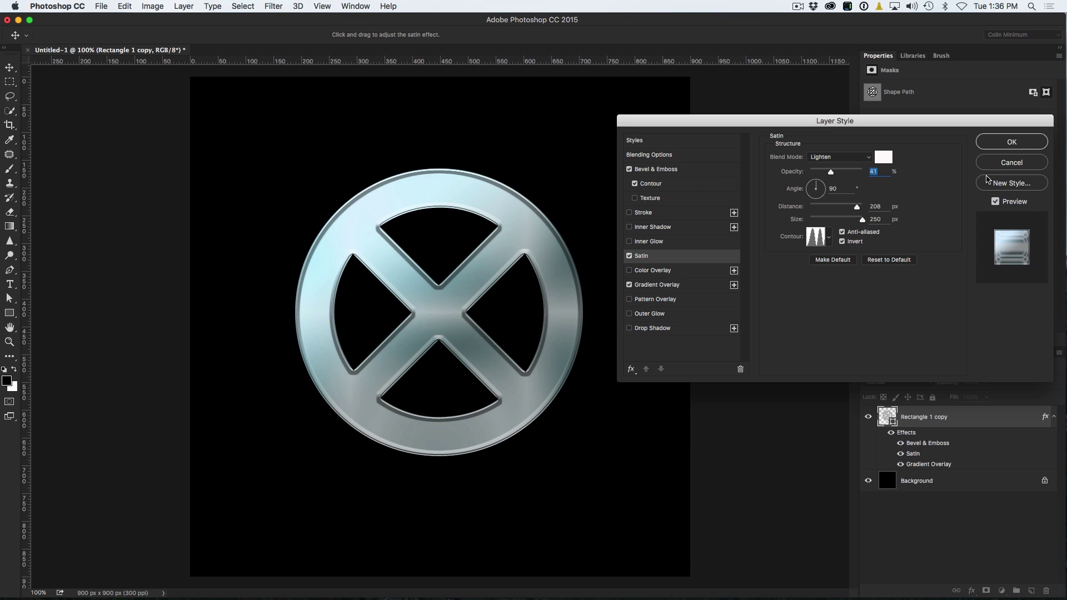
click(1011, 143)
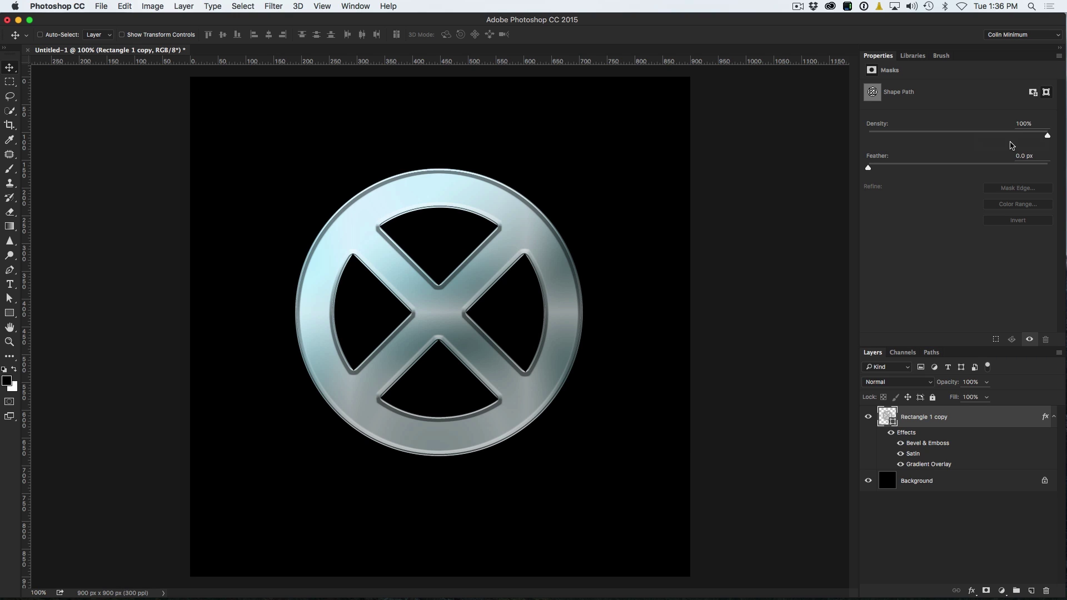
Select the Background layer and, for the Gradient tool, edit the foreground-to-background gradient so its end stop is black
click(923, 487)
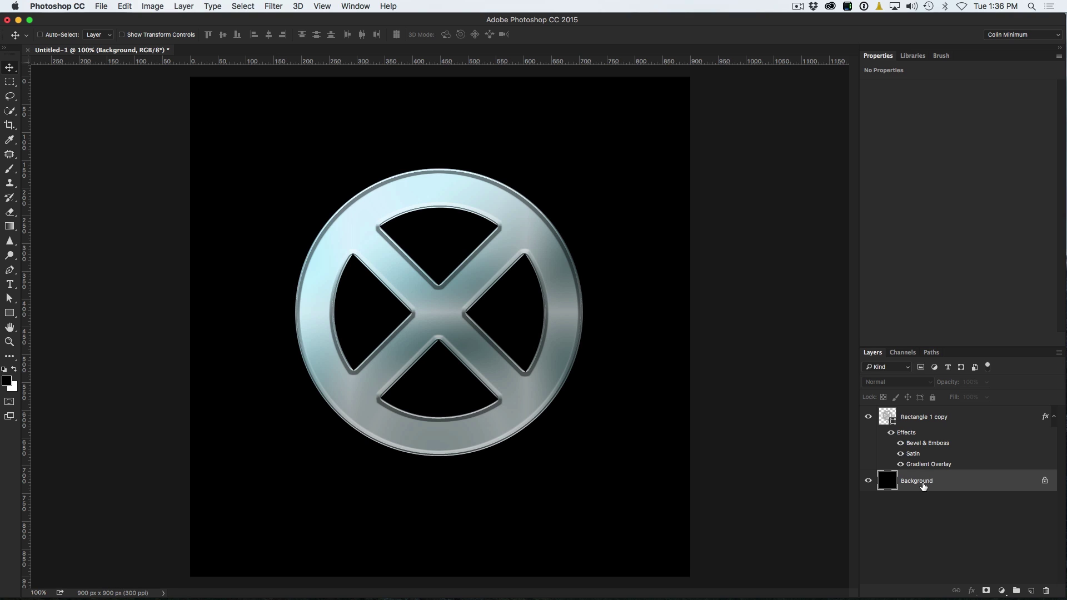
right_click(10, 227)
click(48, 227)
click(64, 36)
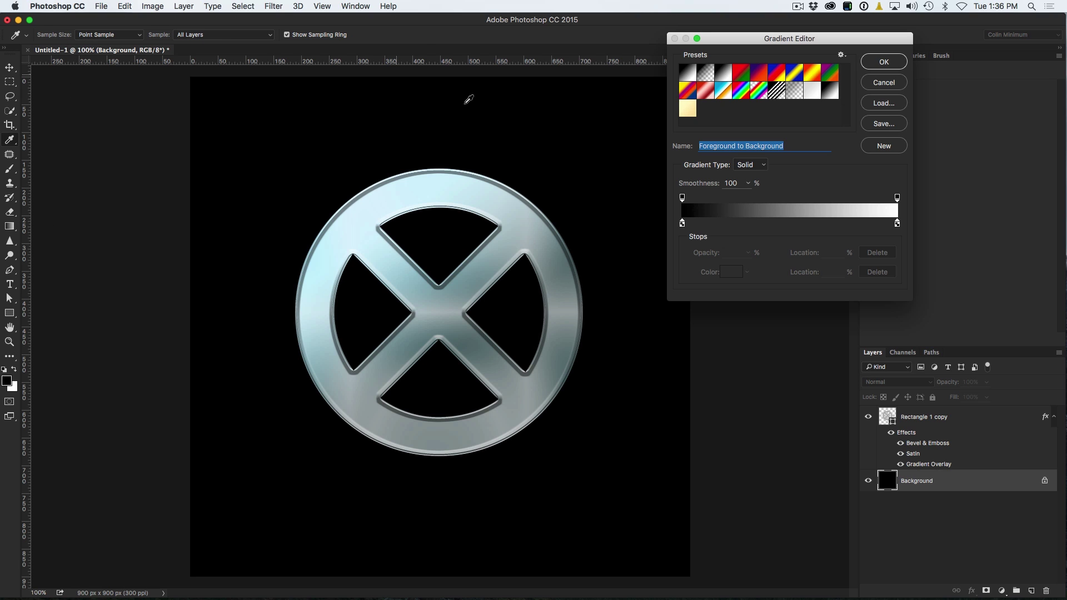
click(898, 224)
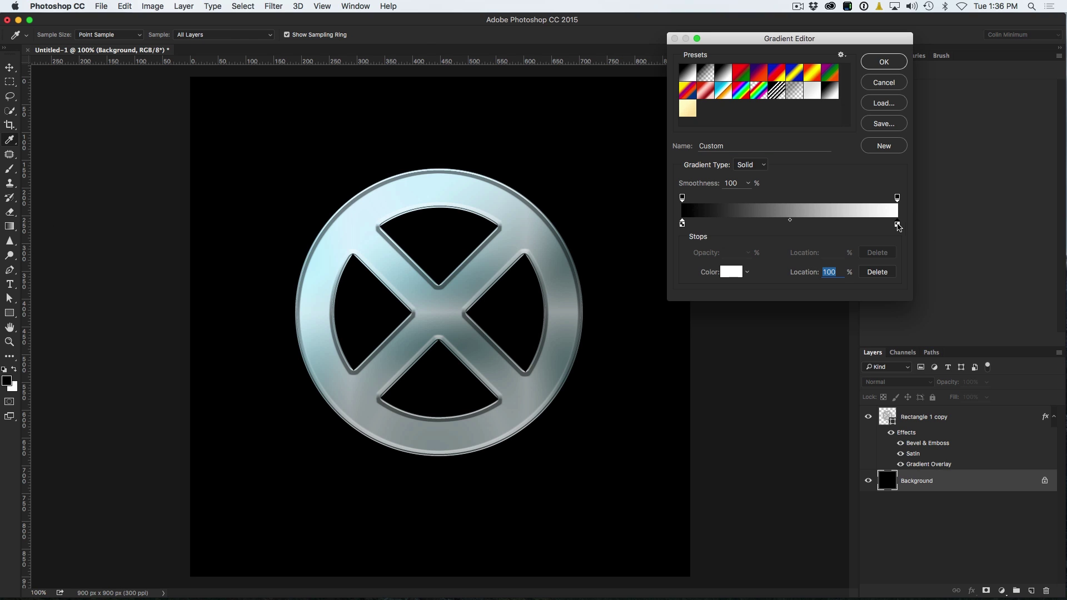
click(732, 272)
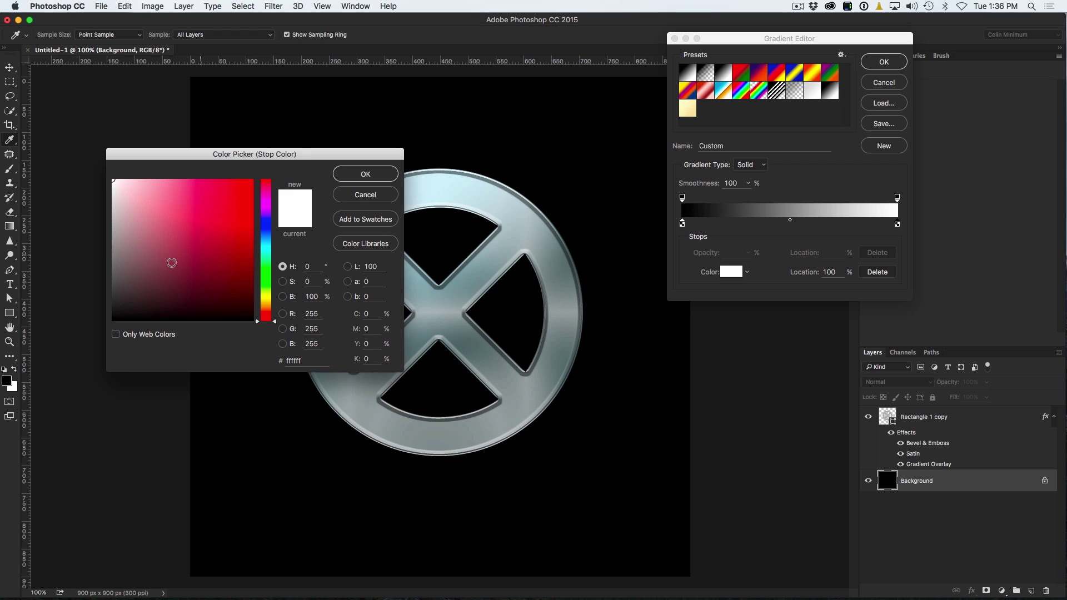
drag(148, 275, 96, 321)
click(365, 174)
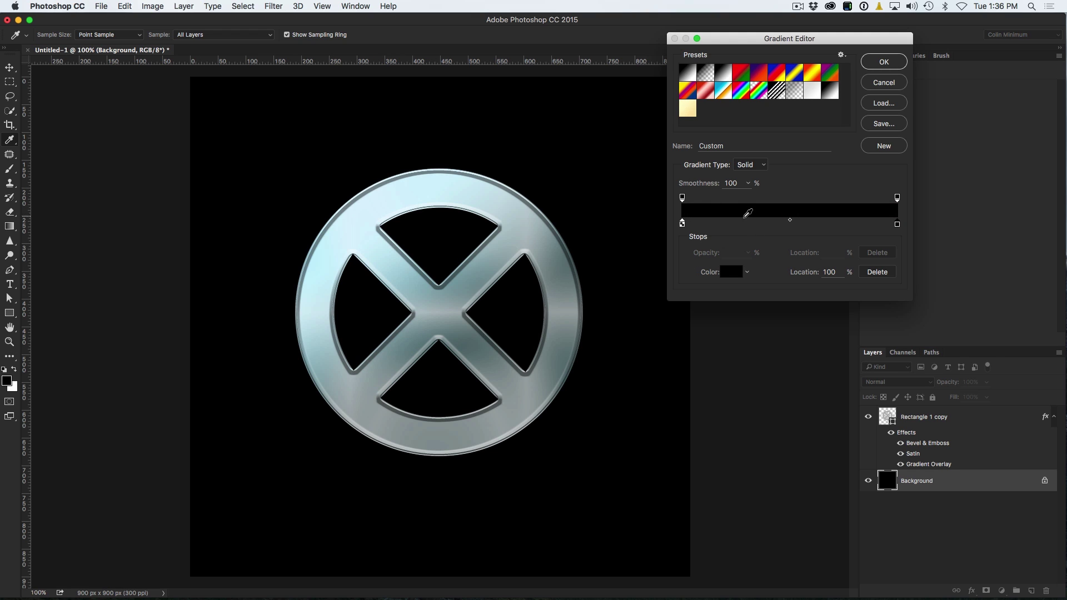
Add three white colour stops around the middle of the gradient, at about 45%, 50% and 57%
click(772, 223)
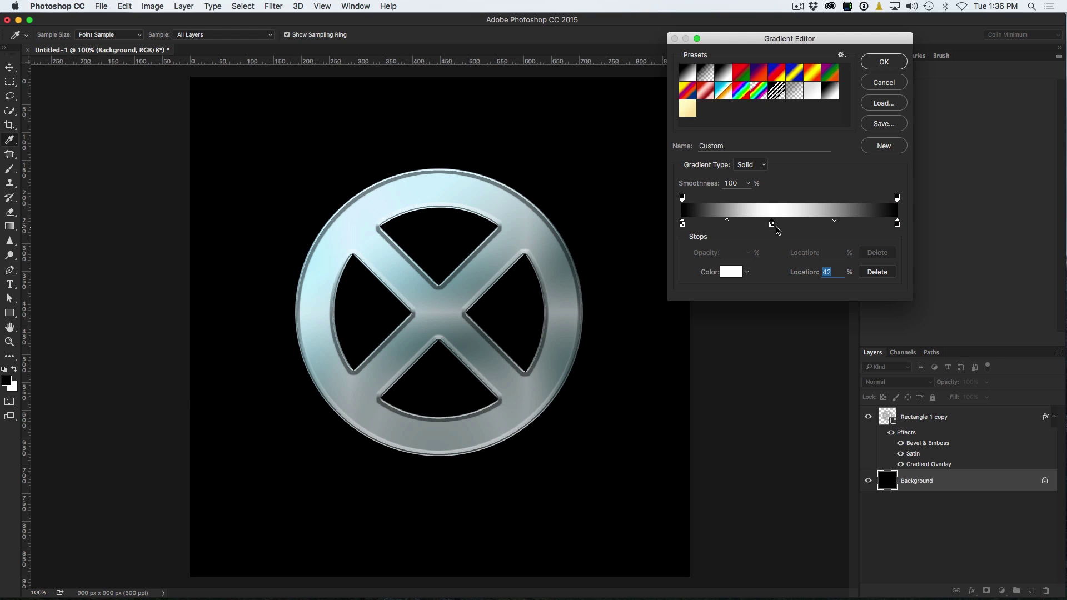
drag(773, 225, 792, 226)
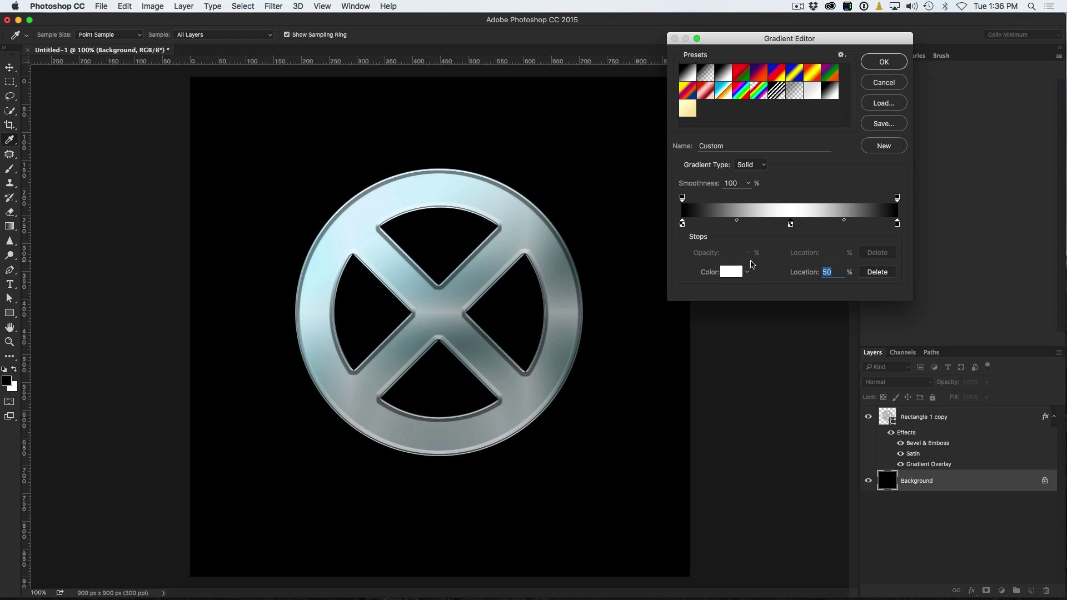
click(780, 225)
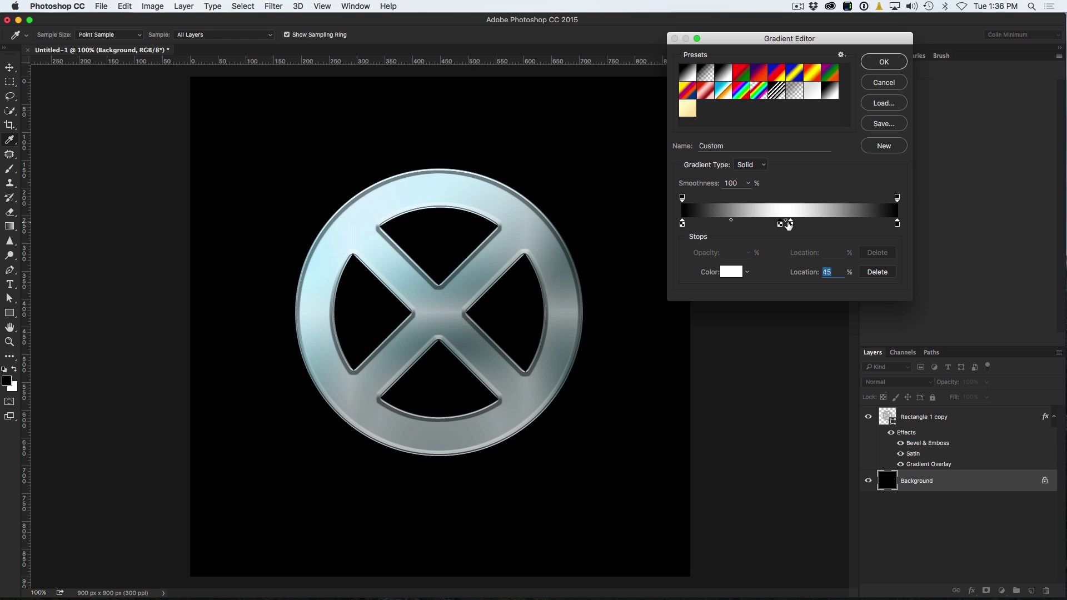
drag(794, 225, 806, 224)
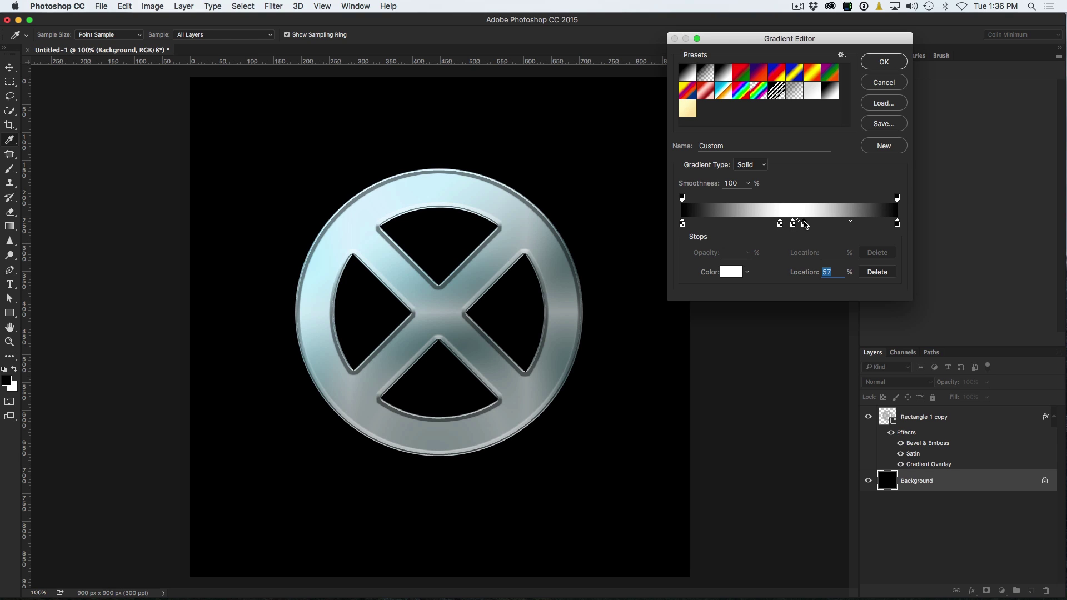
Change the colour of the white stop at 57% in the gradient to a pale cyan
click(732, 271)
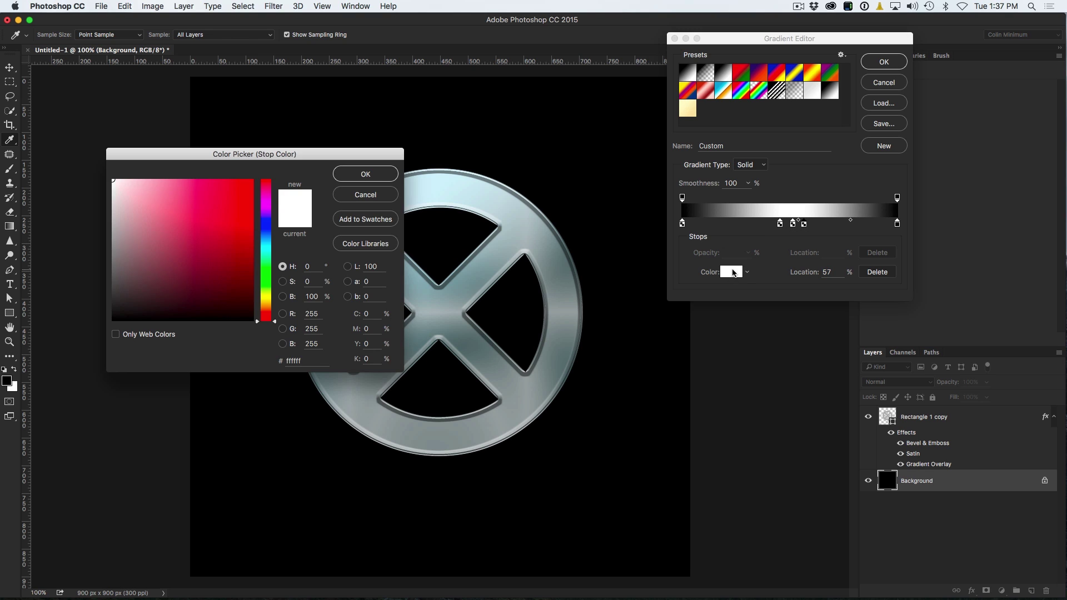
mouse_move(263, 247)
mouse_down()
mouse_move(263, 235)
mouse_move(264, 248)
mouse_up()
click(129, 183)
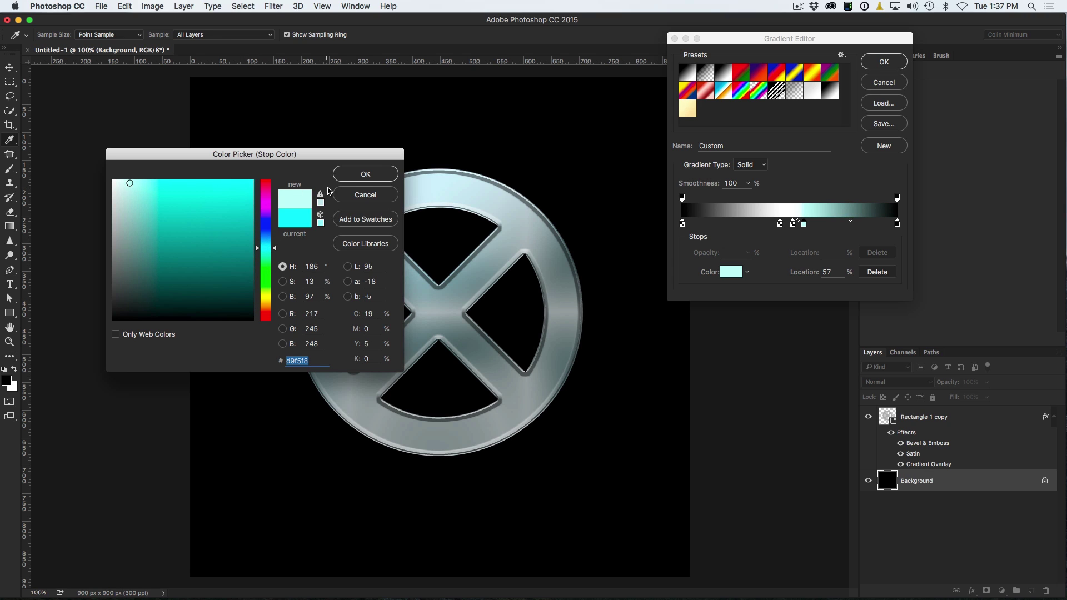
click(357, 176)
Remove the 45% white stop, move the cyan stop to 59%, copy it to the other side of the middle white stop and accept the gradient
drag(780, 223, 811, 234)
click(809, 223)
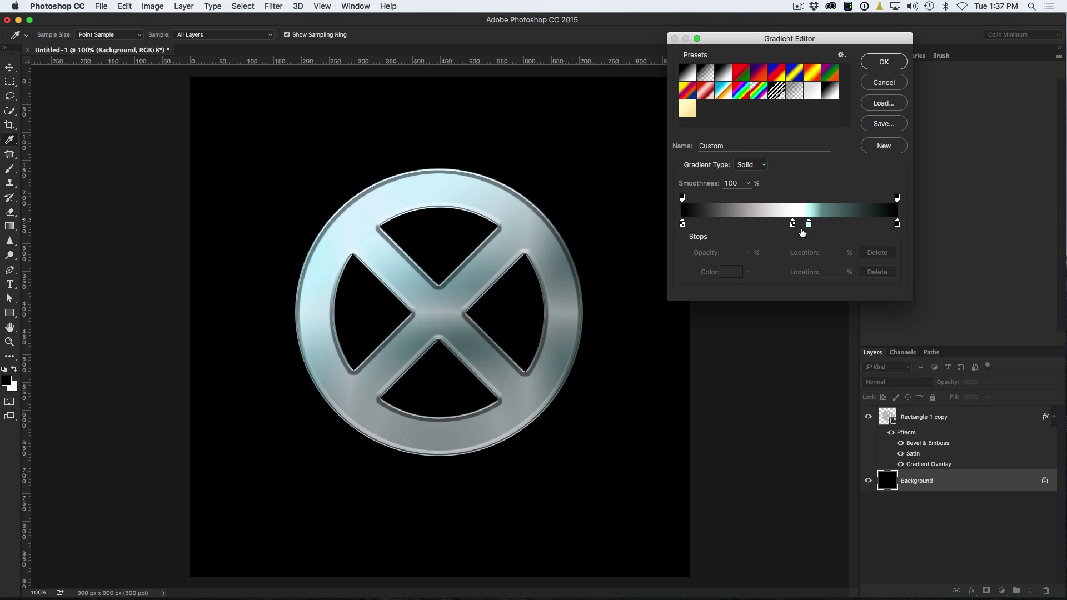
click(809, 223)
mouse_move(809, 223)
mouse_down()
mouse_move(794, 223)
mouse_move(810, 223)
mouse_up()
click(811, 224)
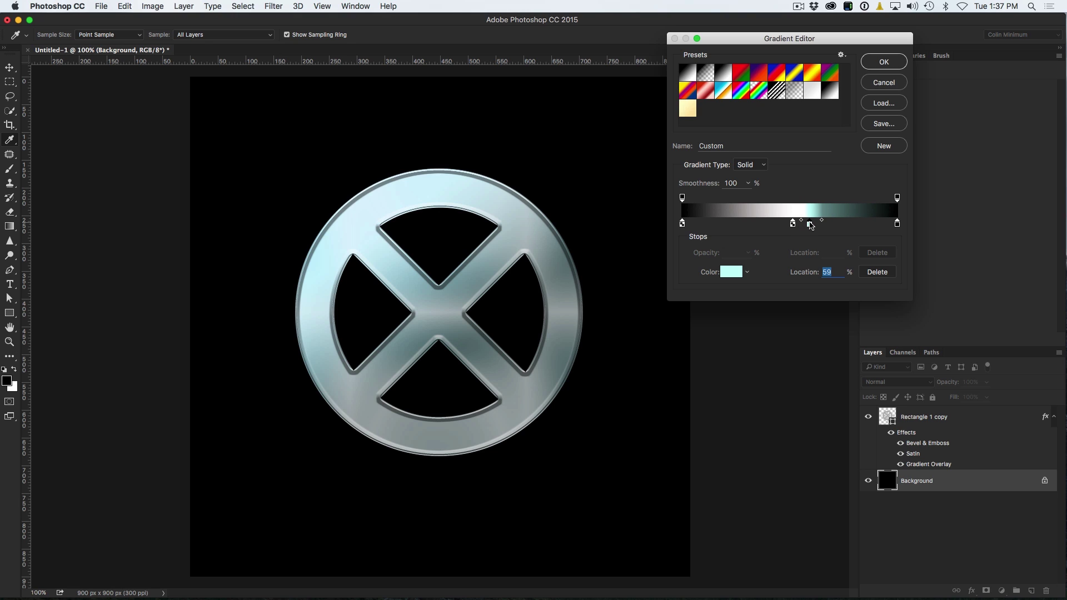
drag(810, 224, 761, 224)
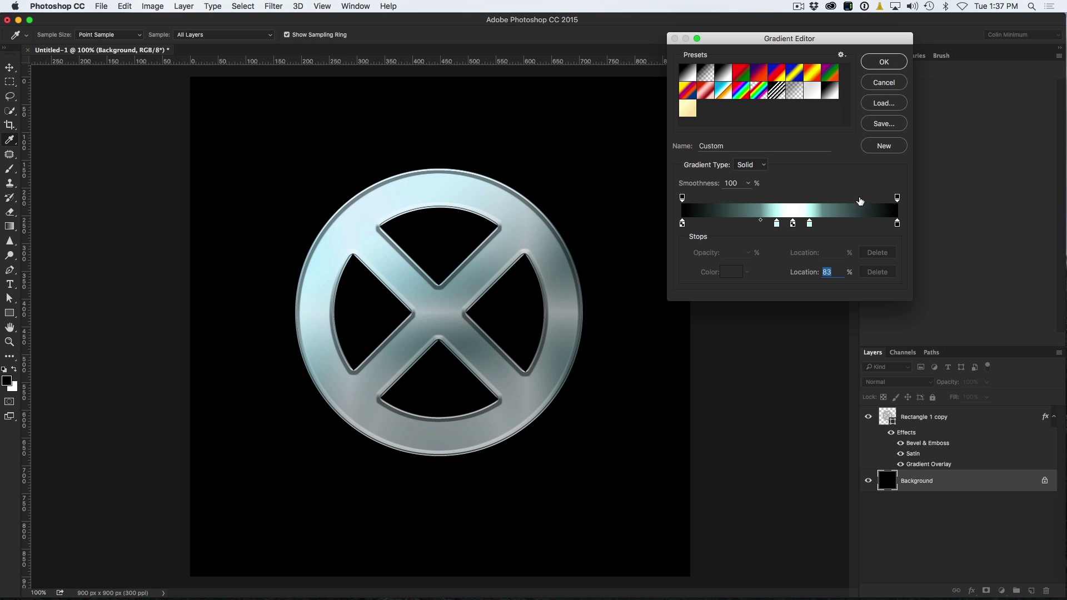
click(885, 63)
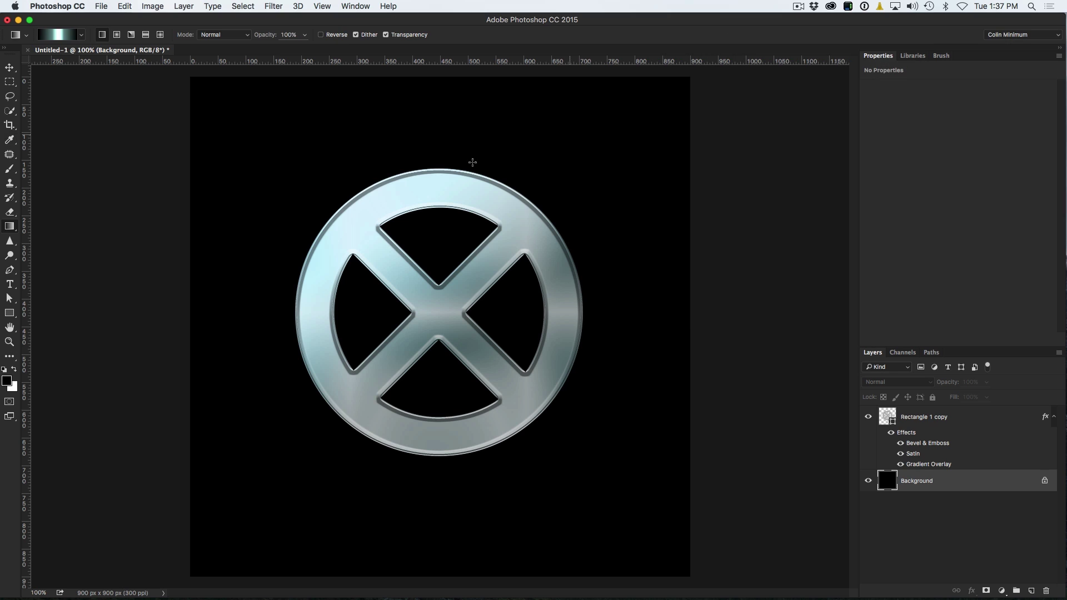
Draw the linear gradient across the Background layer, redrawing it until a wide, bright diagonal streak passes behind the emblem
drag(256, 172, 617, 508)
drag(260, 234, 620, 329)
drag(239, 279, 564, 396)
drag(279, 284, 486, 349)
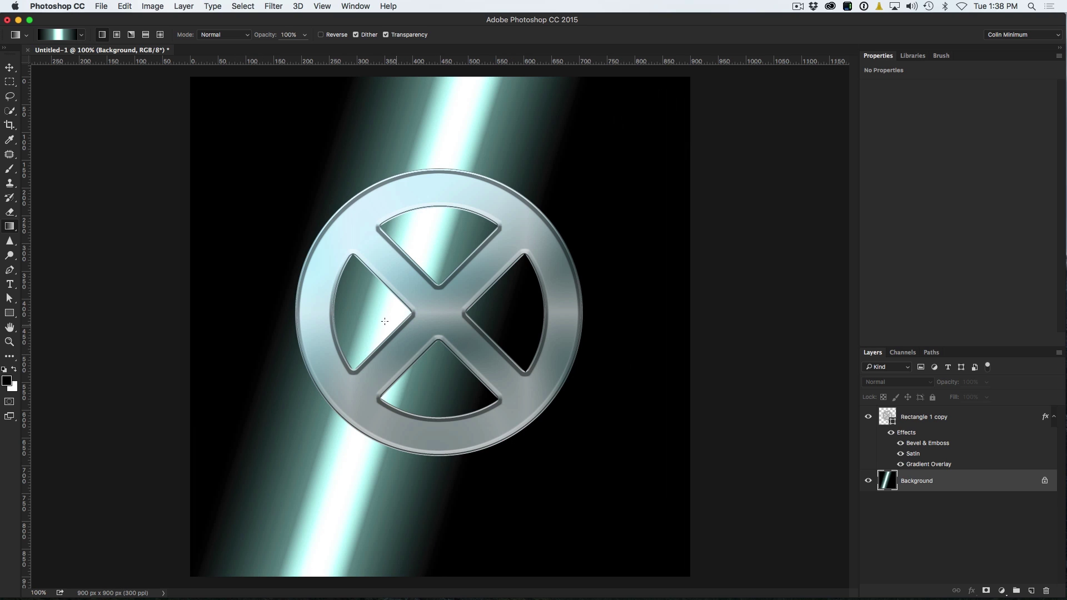
drag(250, 258, 470, 339)
drag(251, 238, 601, 384)
drag(200, 219, 486, 340)
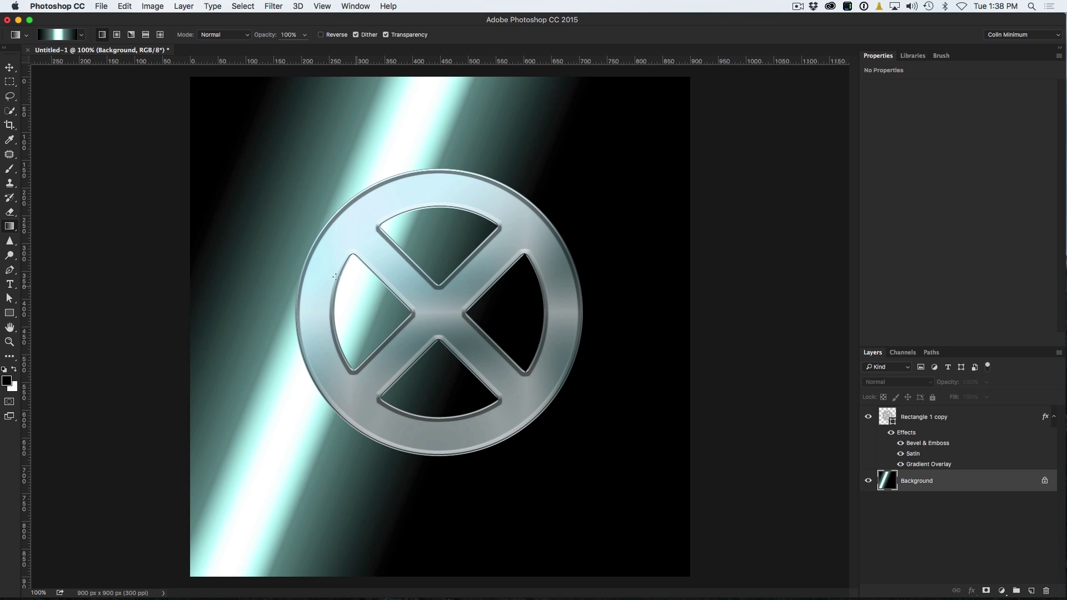
drag(204, 218, 576, 397)
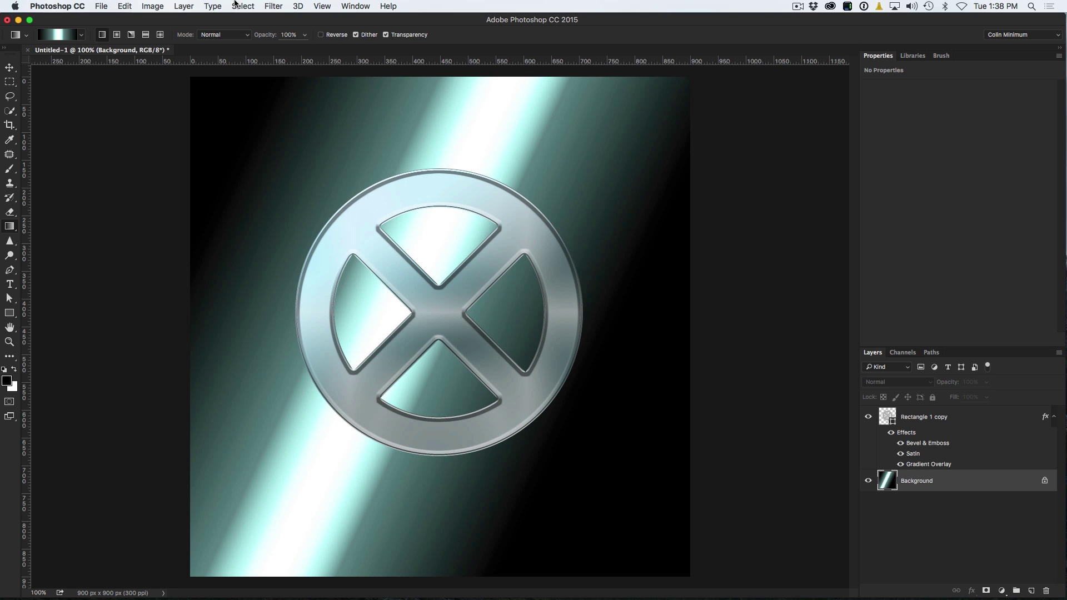
Apply a Gaussian Blur with a radius of 40.2 pixels to the Background layer
click(273, 6)
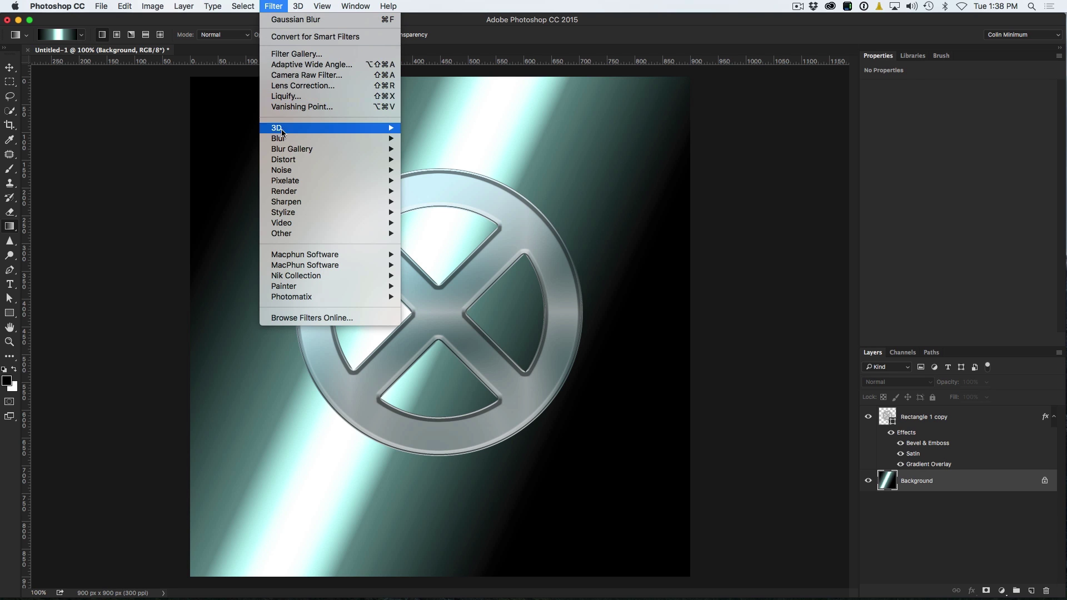
mouse_move(281, 139)
click(439, 181)
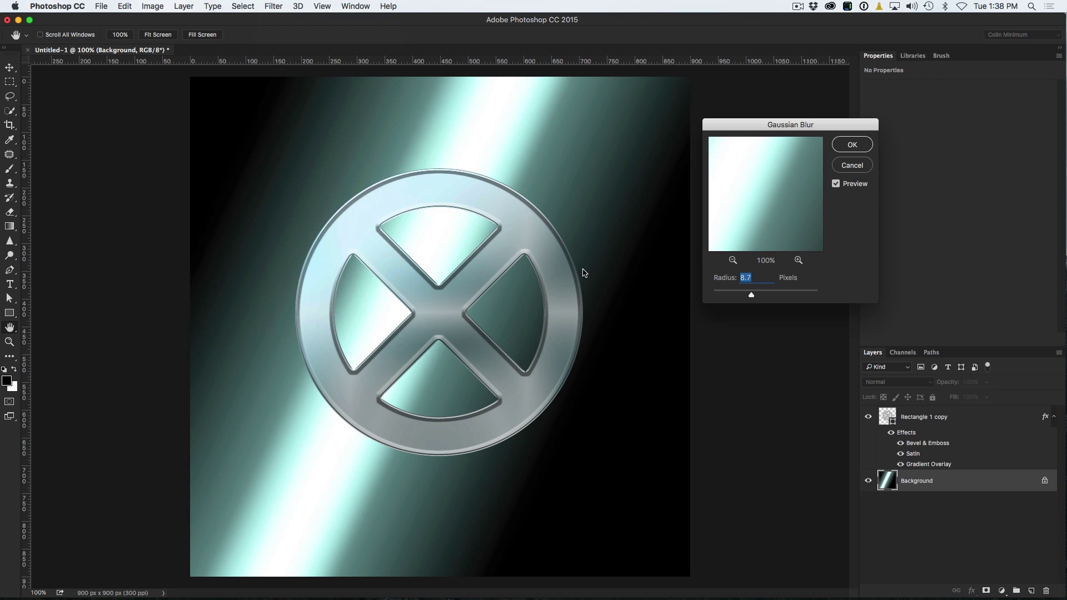
drag(751, 295, 768, 298)
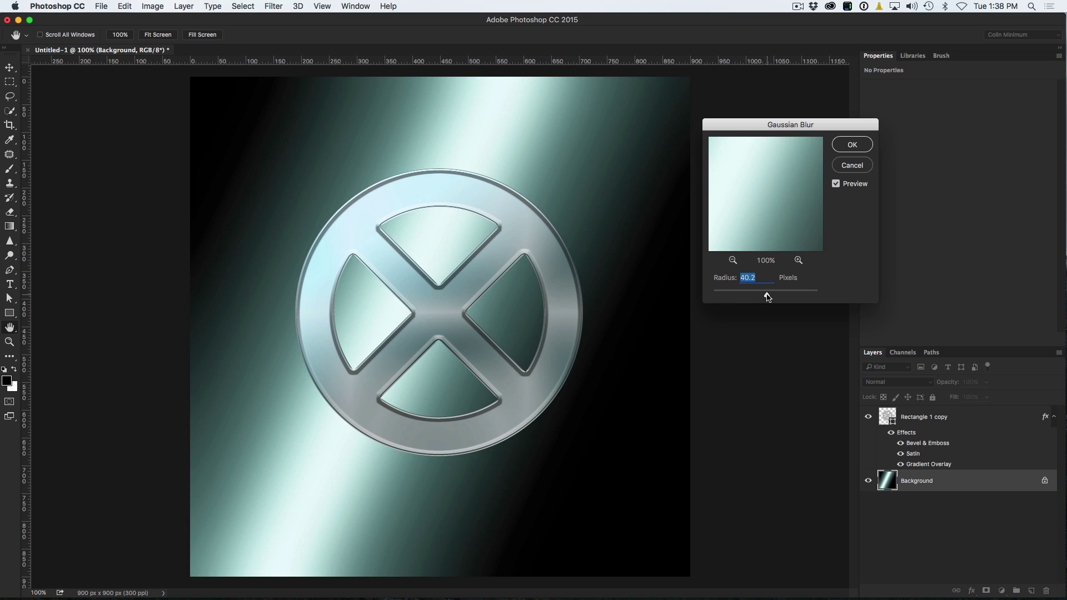
click(852, 144)
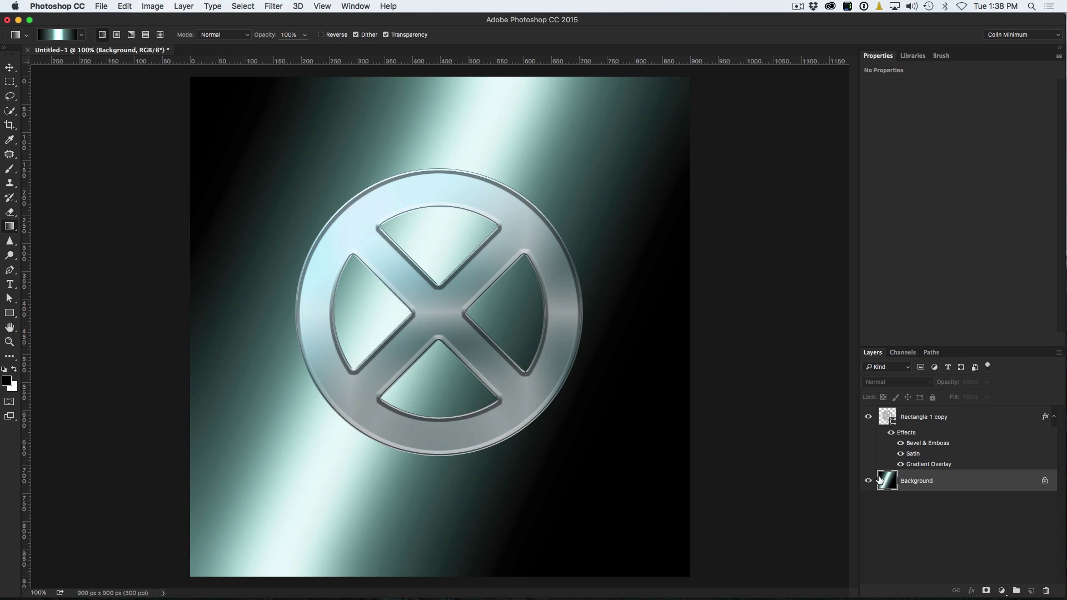
Add 4.8% monochromatic noise with Gaussian distribution to the Background layer
click(273, 5)
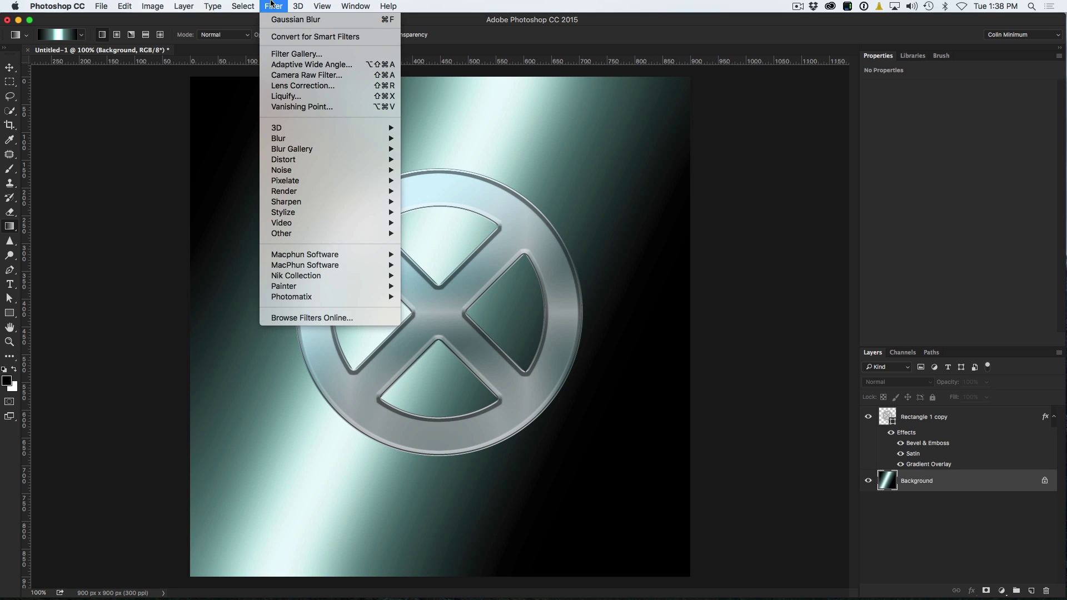
mouse_move(333, 171)
click(433, 170)
drag(563, 165, 726, 161)
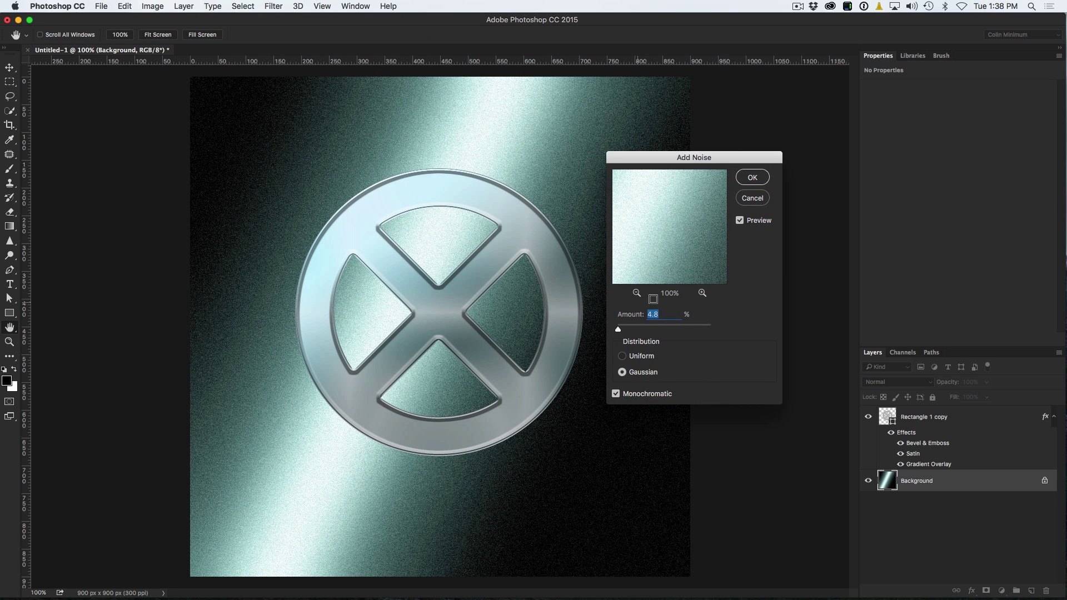
click(753, 178)
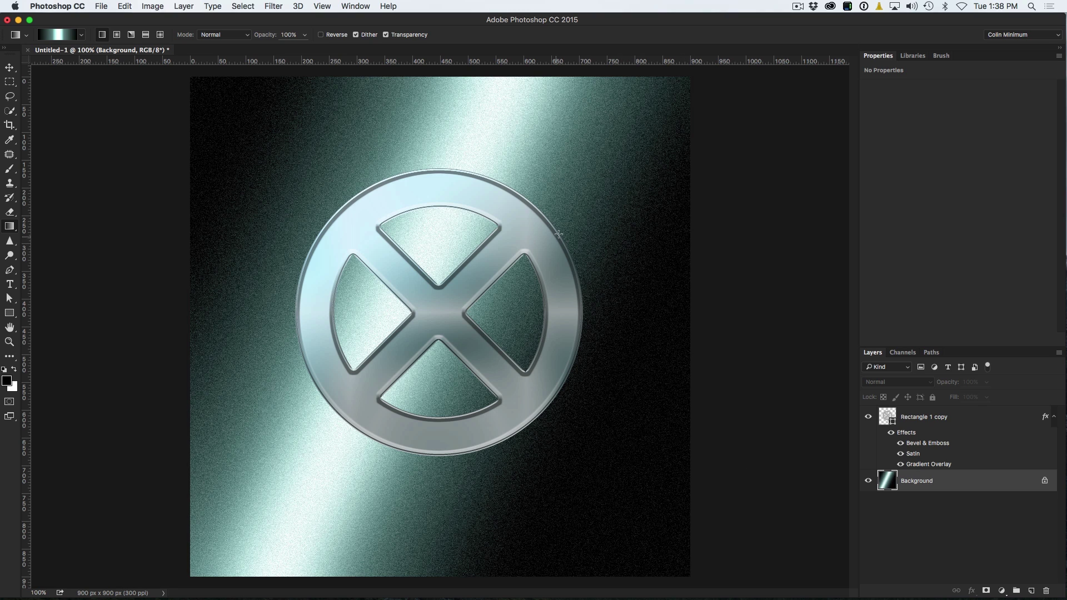
Apply a Motion Blur to the Background layer at an angle of 55° with a distance shorter than 93 pixels
click(247, 5)
mouse_move(273, 6)
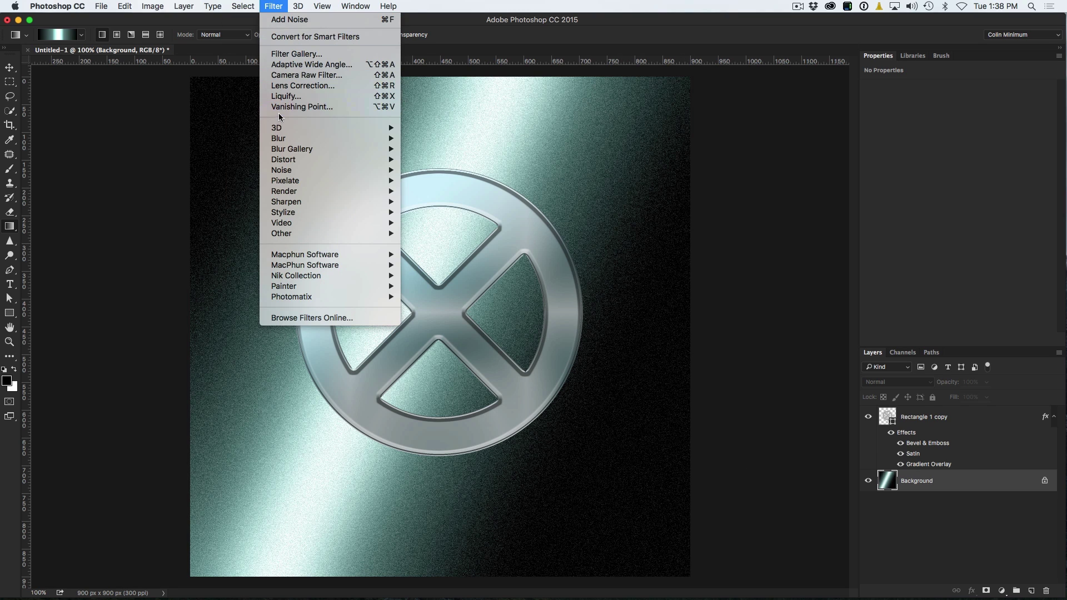
mouse_move(281, 140)
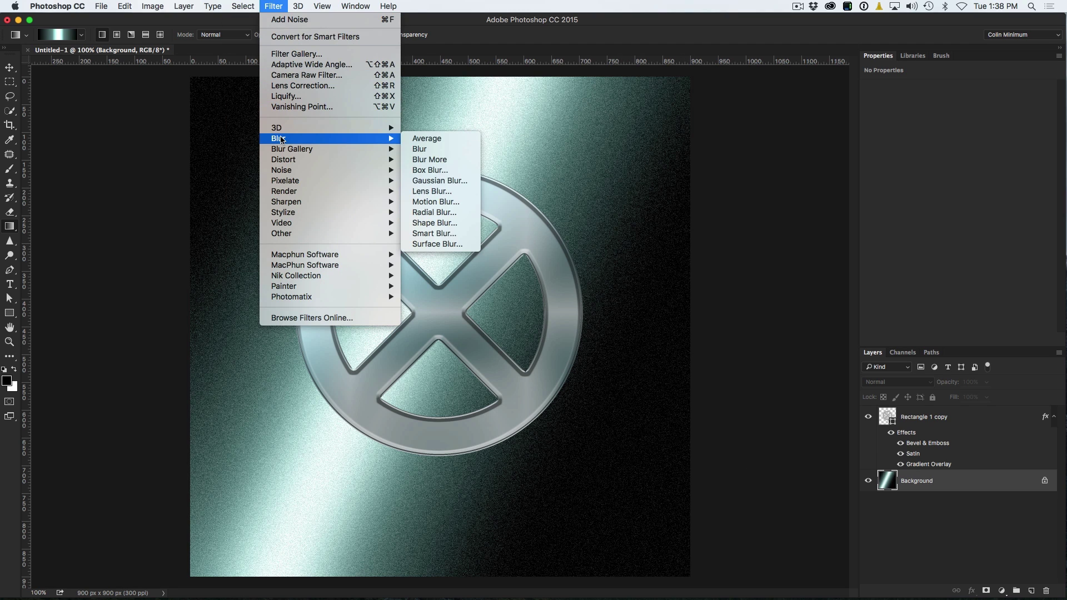
click(439, 202)
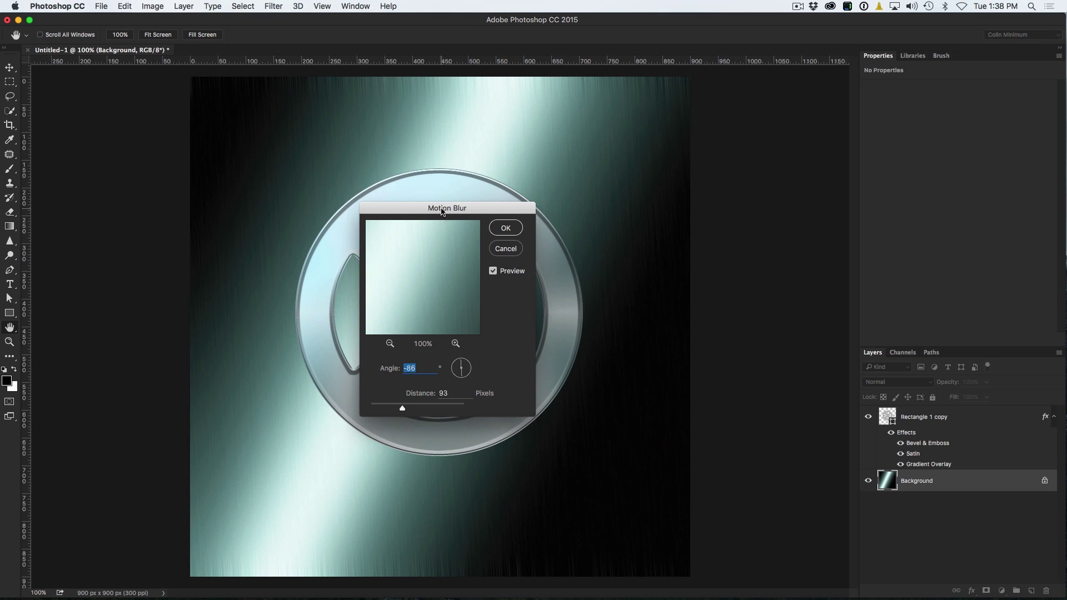
drag(443, 211, 738, 190)
click(754, 357)
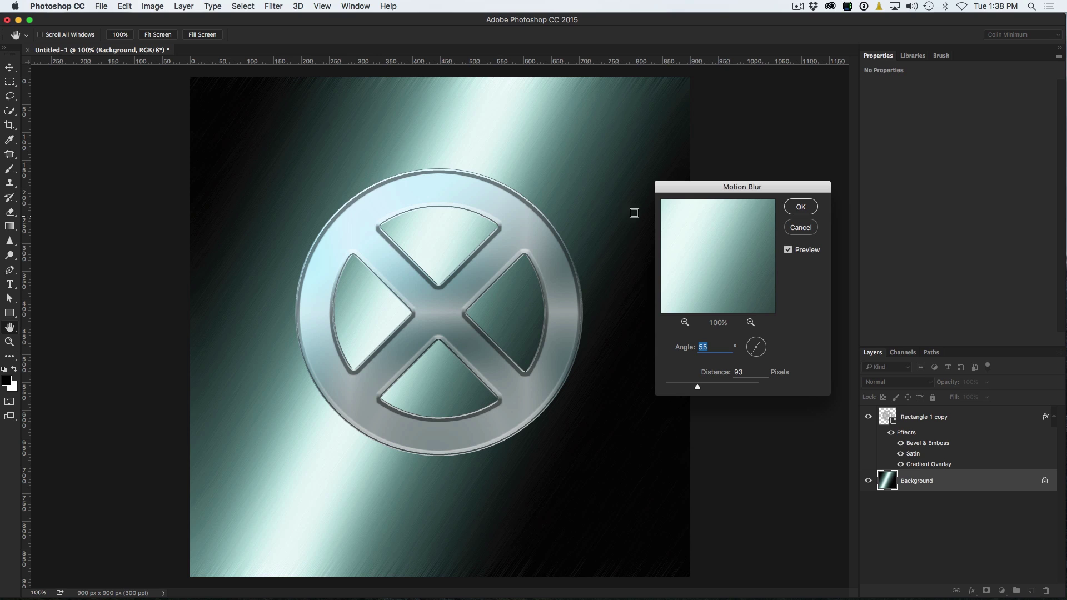
drag(697, 388, 684, 389)
click(801, 206)
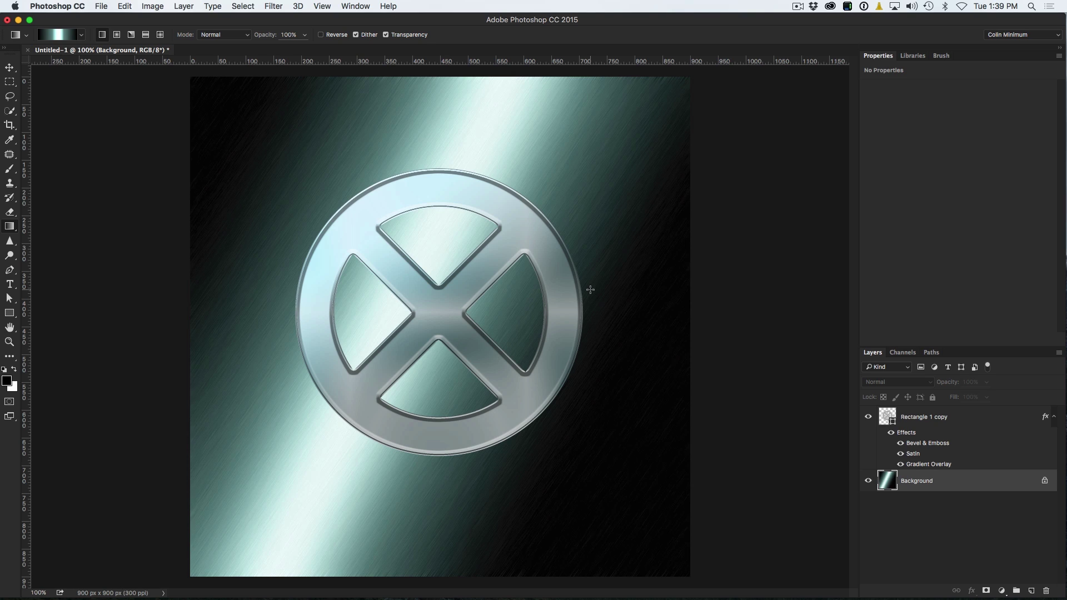
Create a new 3D extrusion from the emblem's shape layer and switch to the 3D workspace
click(887, 415)
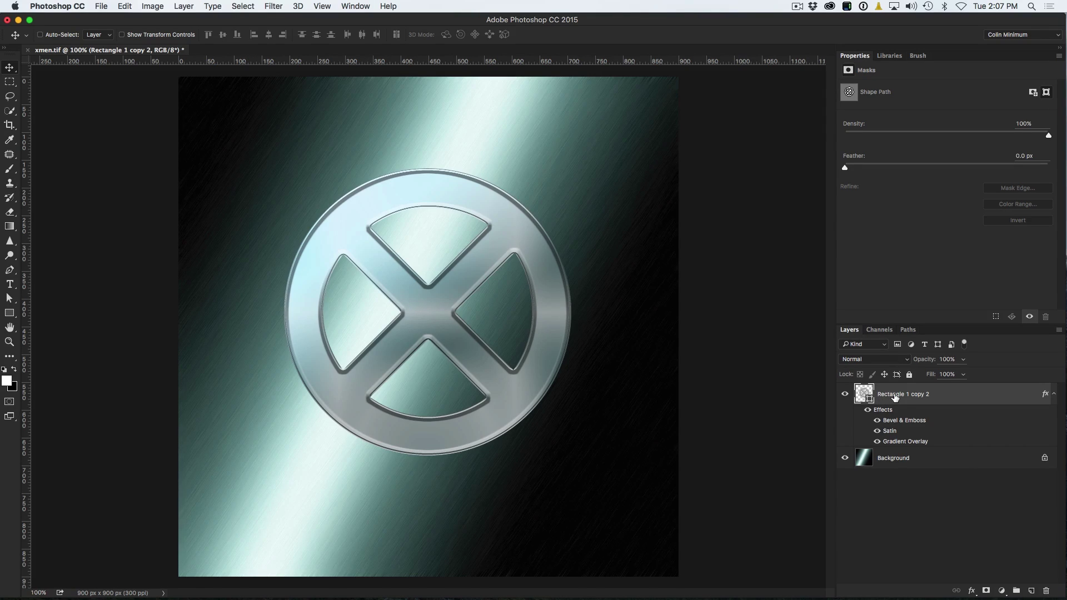
click(298, 5)
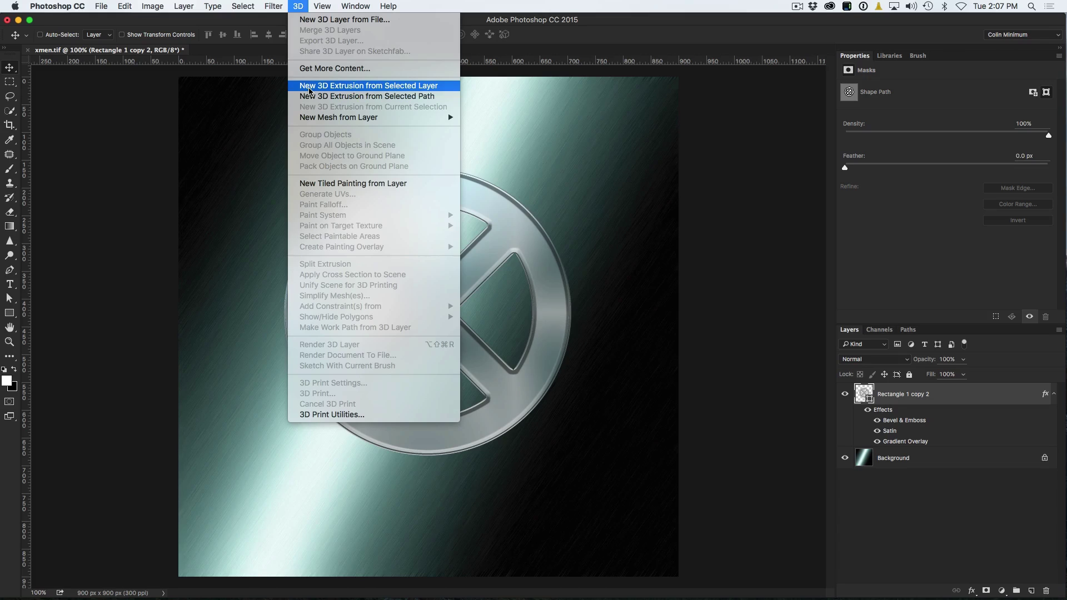
click(310, 86)
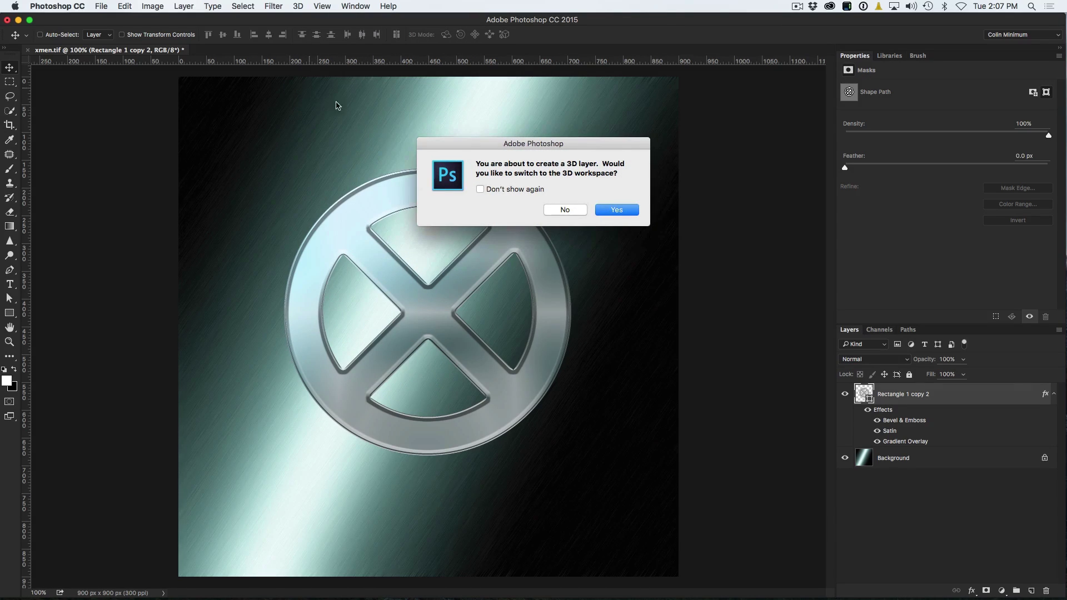
click(619, 210)
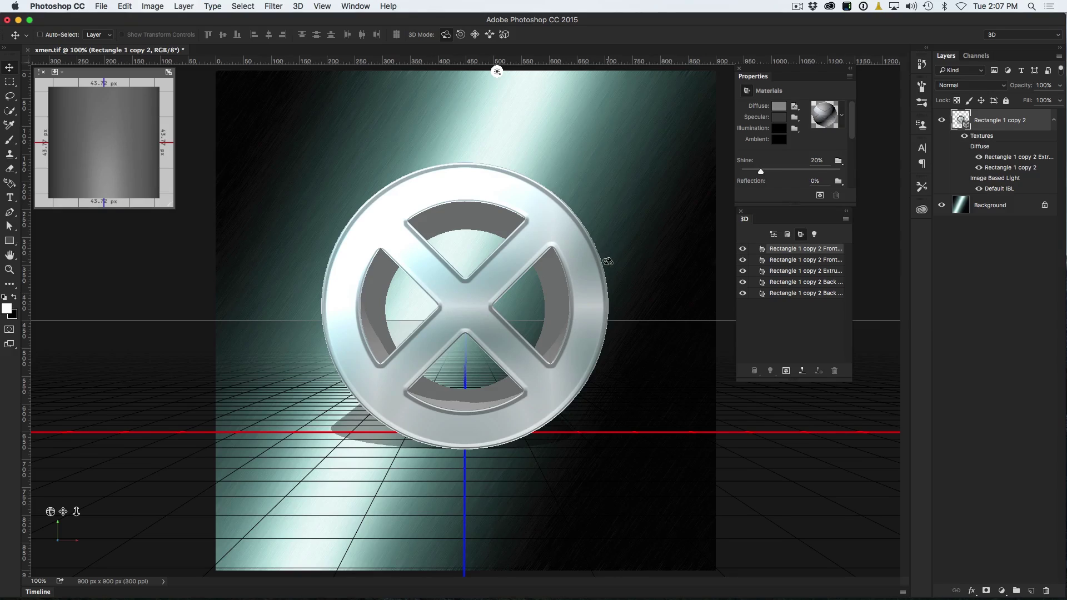
Rotate the 3D emblem so that its side shows and set its extrusion depth to 40 px
click(499, 276)
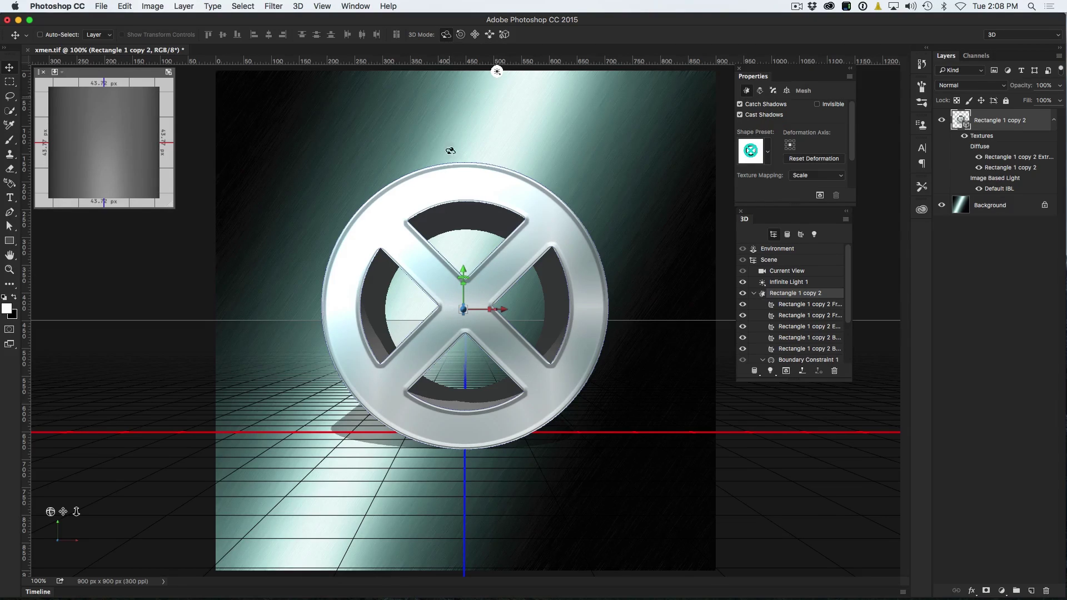
drag(482, 286, 437, 258)
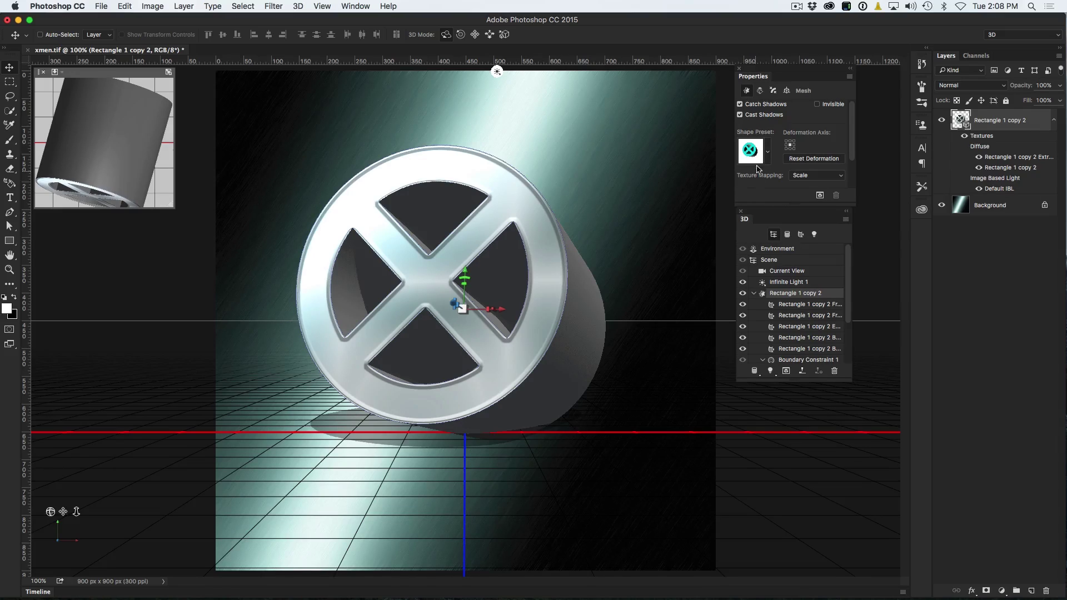
click(760, 90)
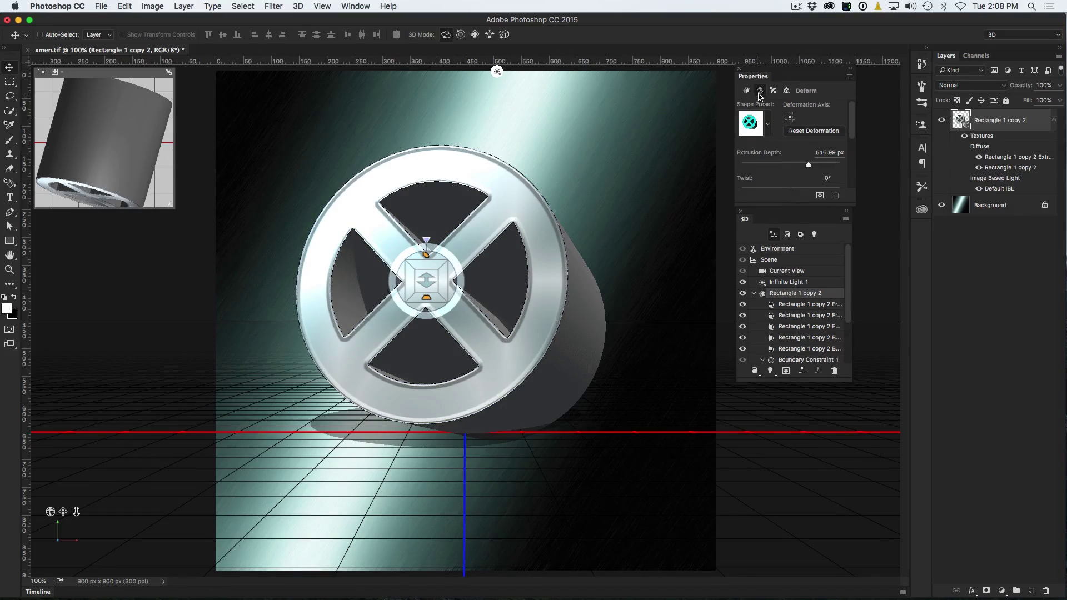
drag(812, 169, 792, 165)
click(830, 154)
double_click(829, 154)
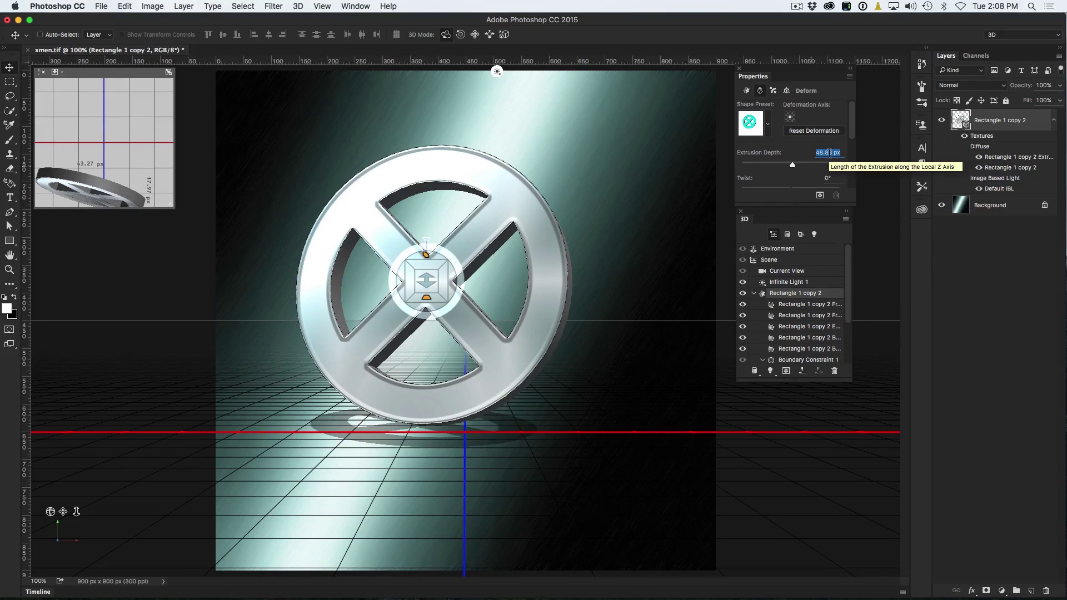
text(40)
key(Return)
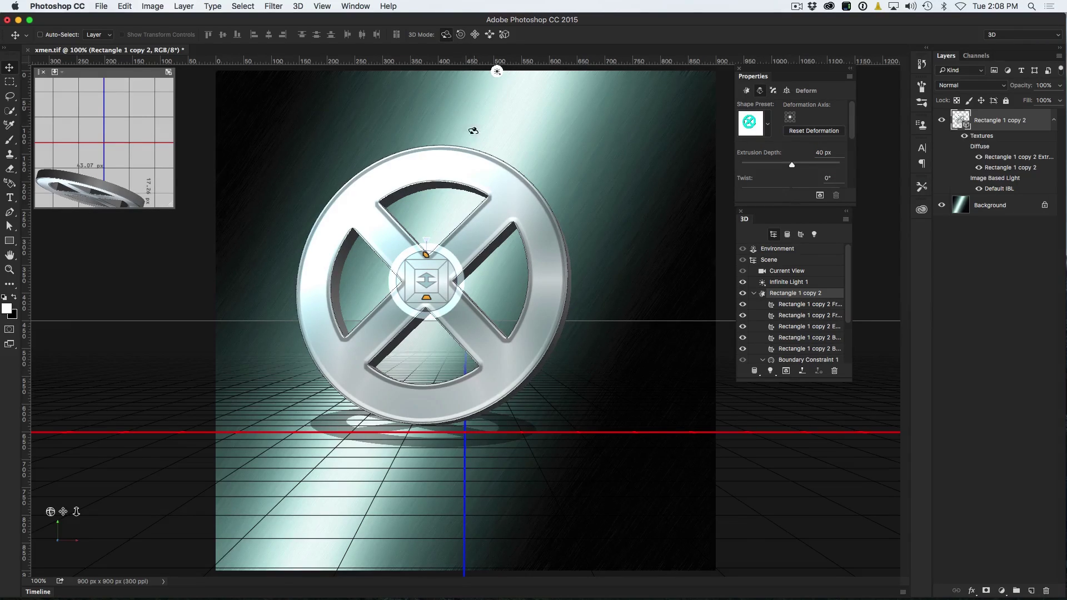
Tilt the 3D emblem slightly further and turn off Cast Shadows for its mesh
click(469, 228)
click(469, 229)
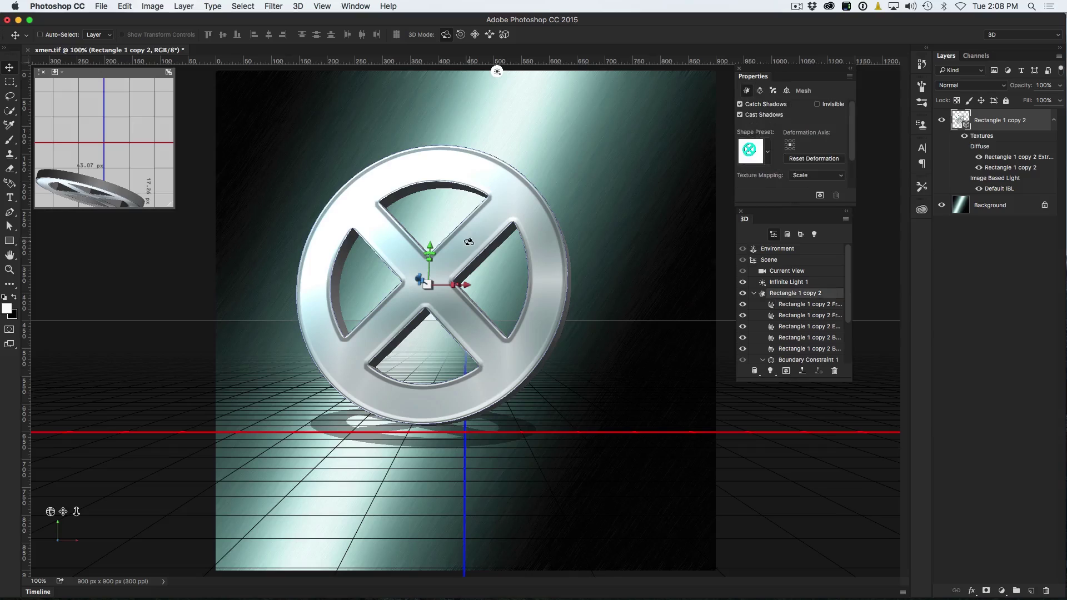
drag(466, 242, 470, 218)
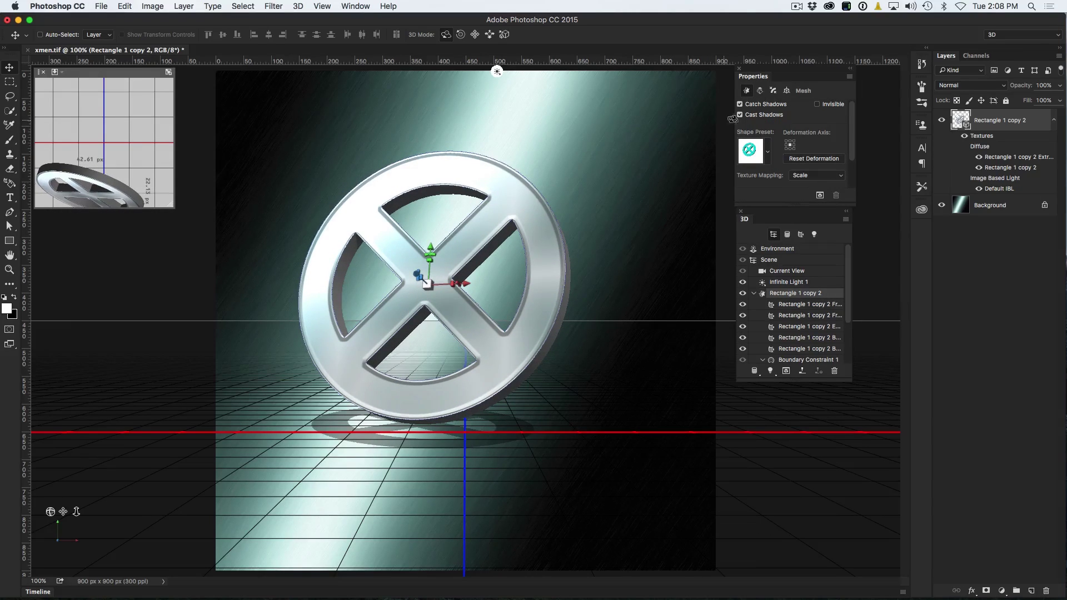
click(740, 115)
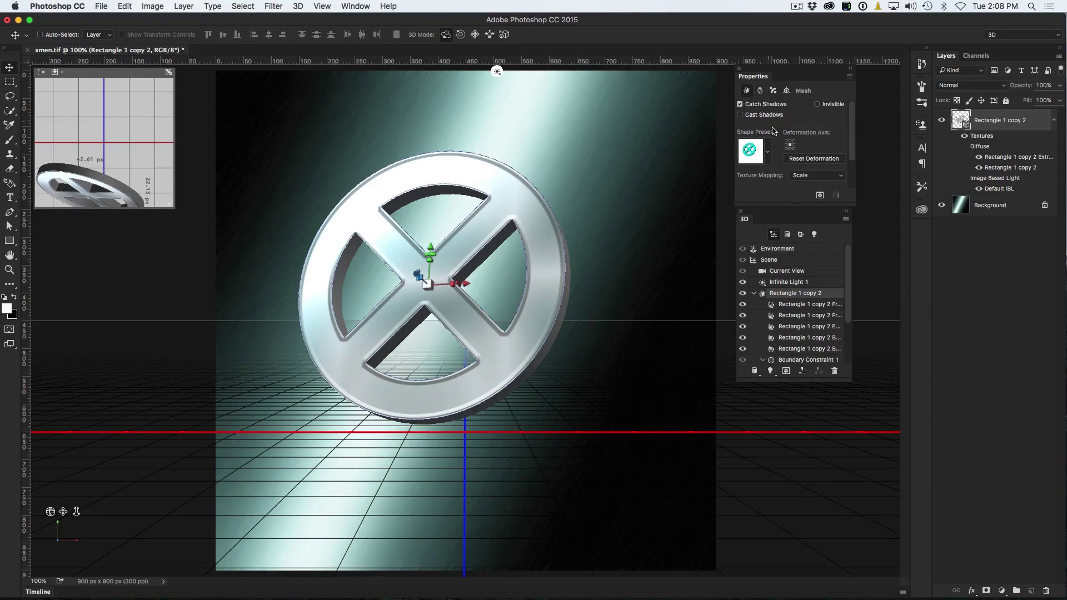
Select the infinite light and redirect it so that it shines on the emblem from the upper left
click(851, 70)
drag(784, 213, 776, 122)
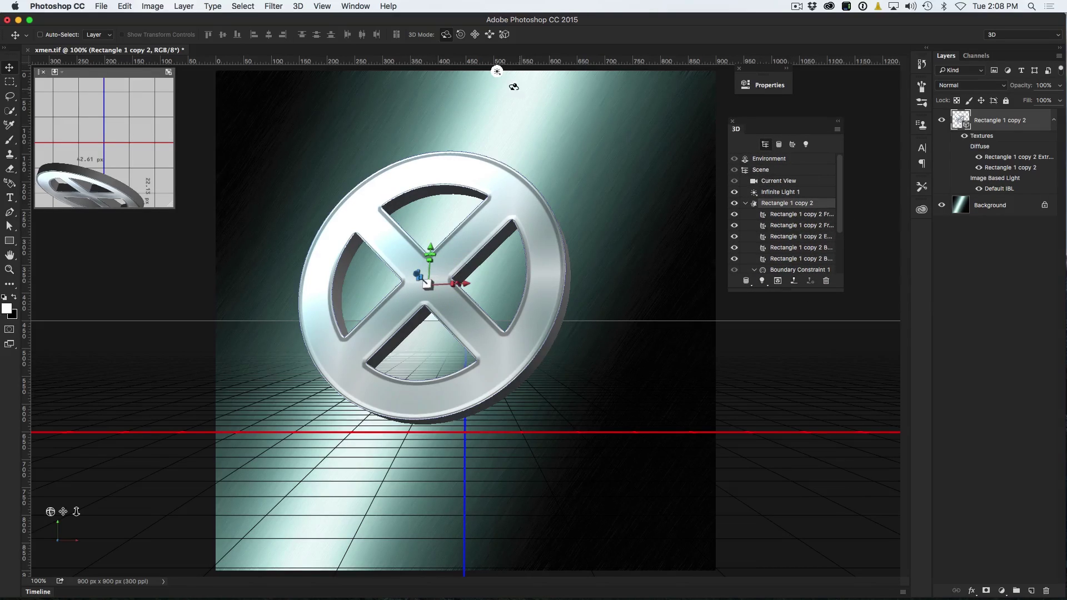
click(497, 71)
mouse_move(477, 223)
mouse_down()
mouse_move(377, 279)
mouse_move(448, 309)
mouse_move(619, 295)
mouse_move(476, 221)
mouse_move(446, 238)
mouse_move(360, 224)
mouse_move(356, 247)
mouse_move(349, 236)
mouse_move(374, 303)
mouse_move(345, 260)
mouse_move(371, 241)
mouse_move(372, 210)
mouse_move(418, 237)
mouse_move(435, 279)
mouse_up()
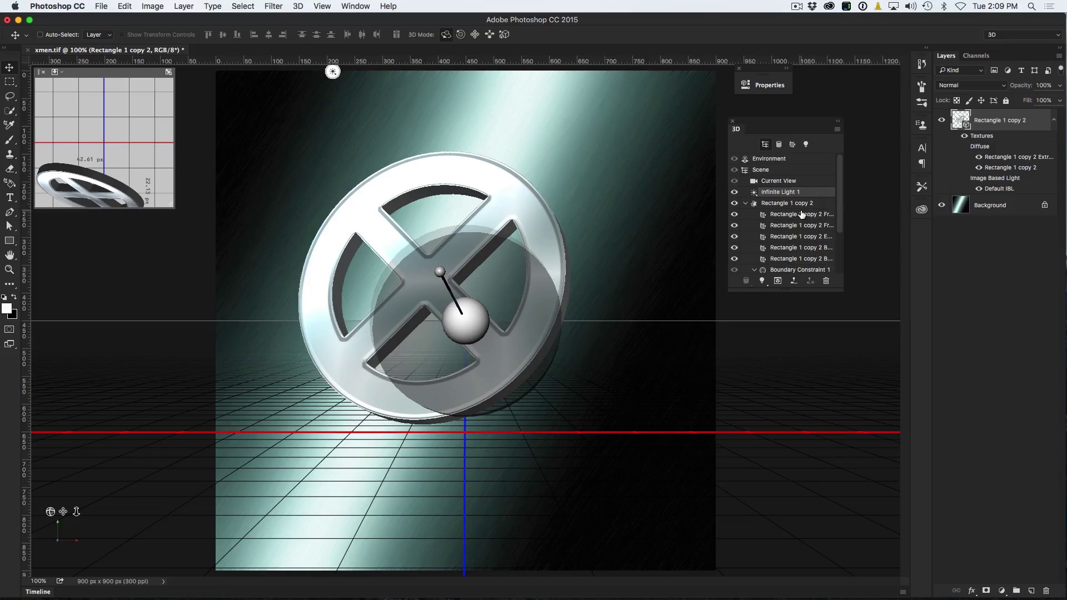
Set the intensity of the 3D scene's infinite light to 58%
click(807, 145)
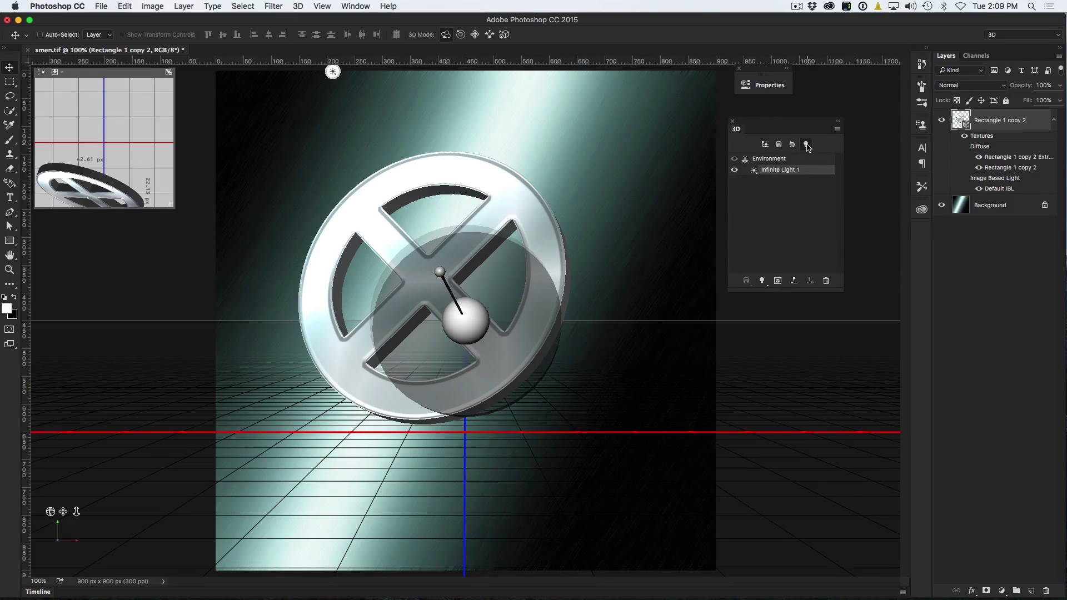
click(775, 88)
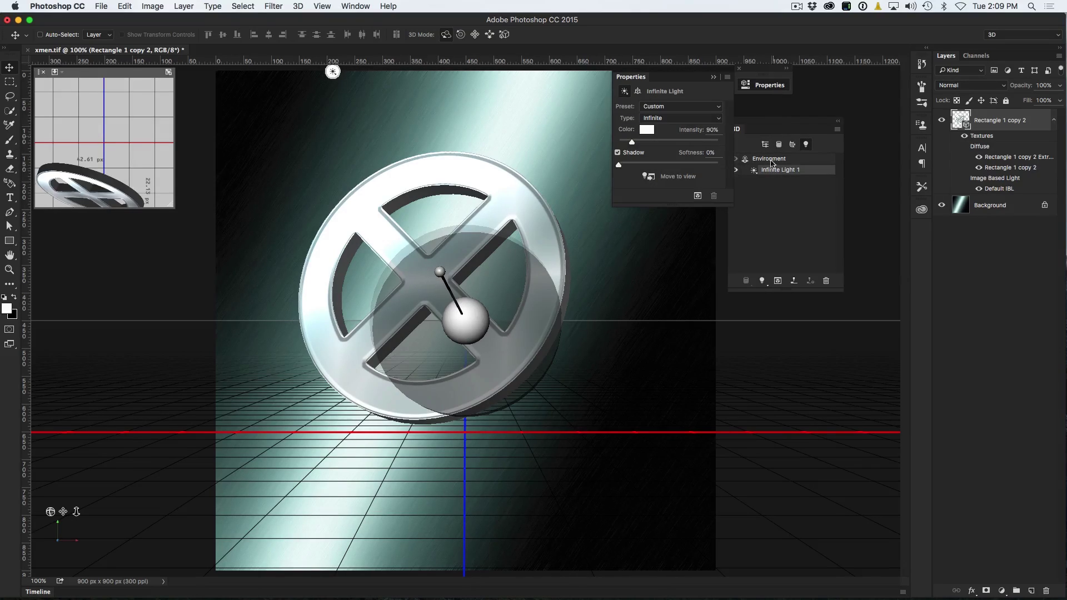
drag(632, 145, 626, 142)
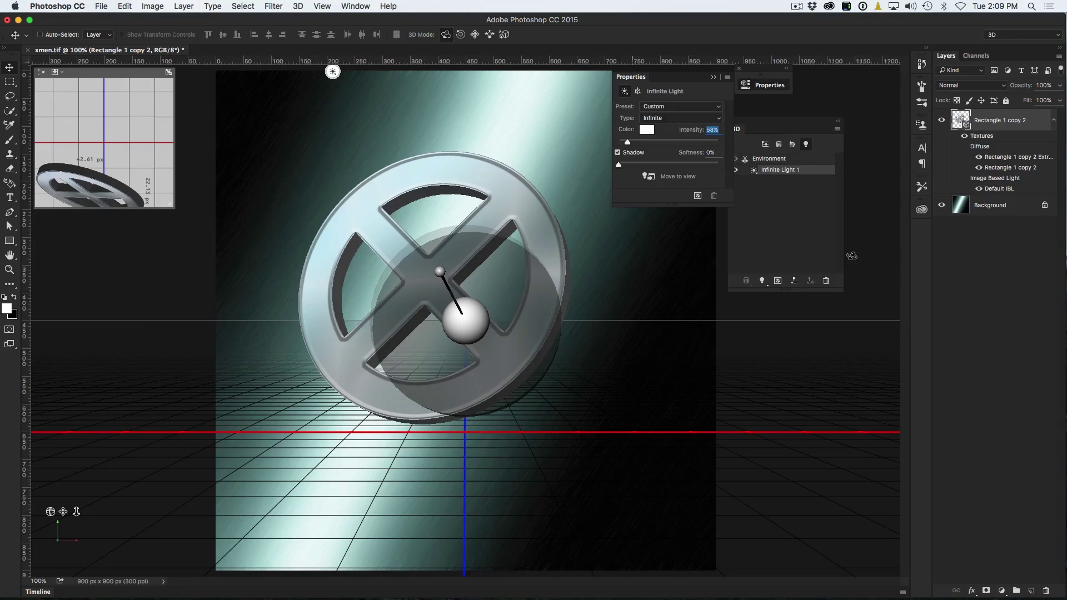
click(960, 119)
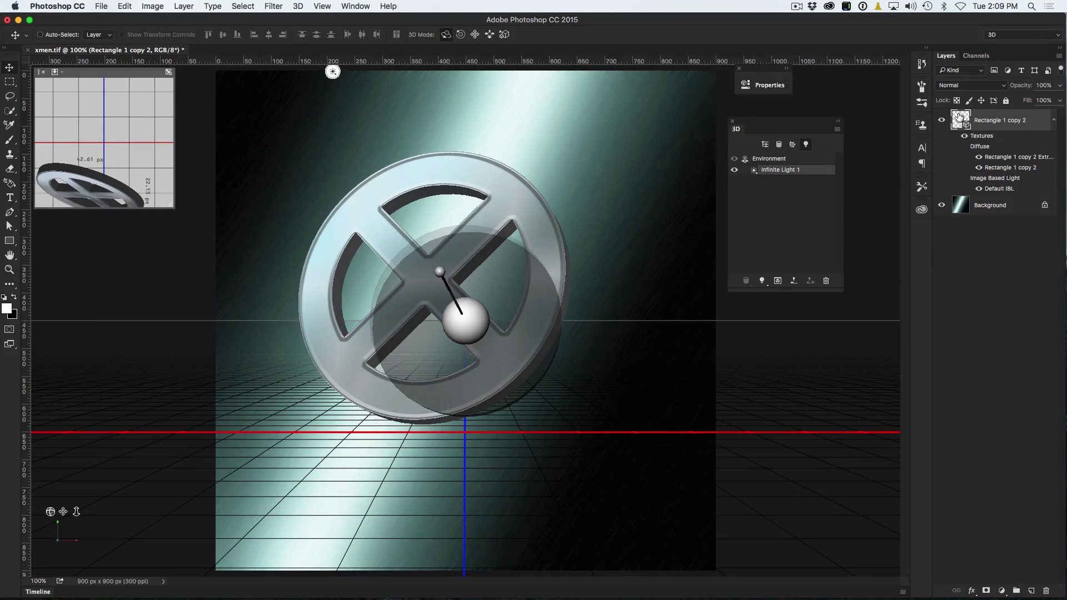
Draw a rectangular marquee around the emblem, render the 3D layer inside it and stop the render early
click(9, 83)
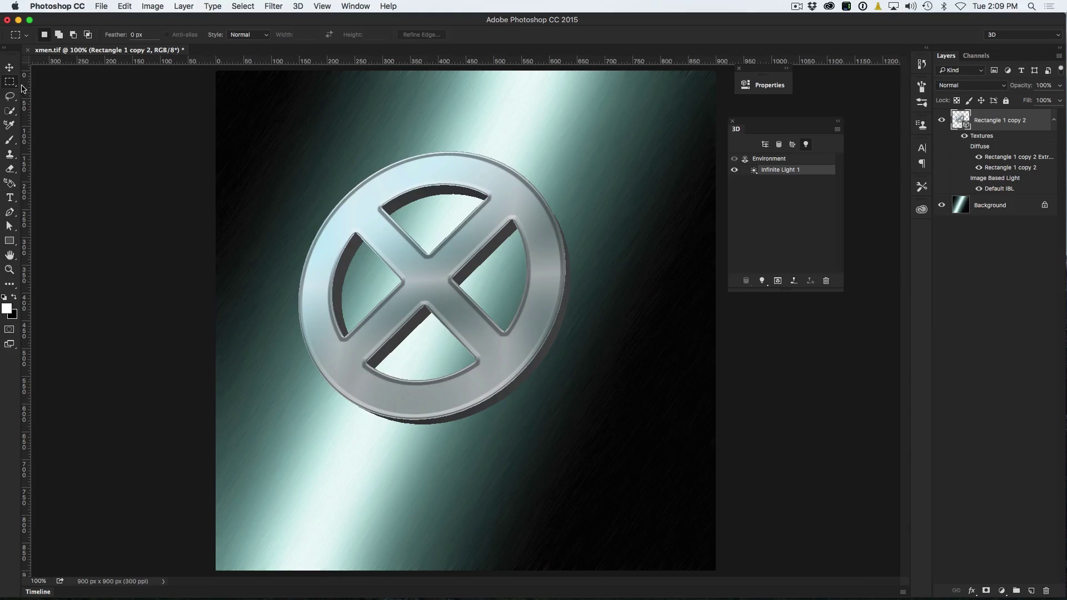
drag(260, 134, 596, 442)
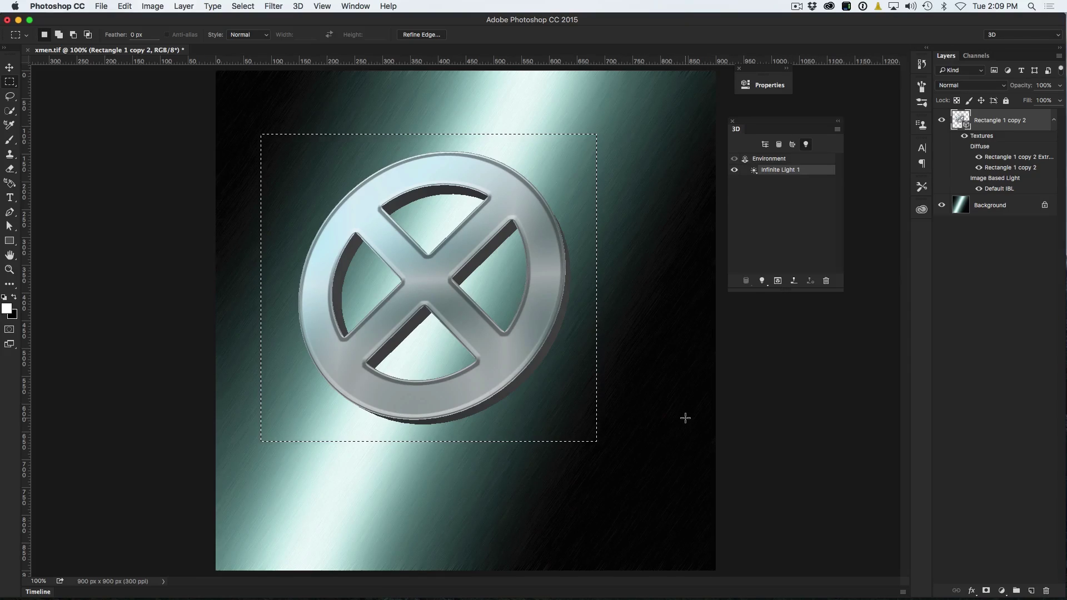
key(shift+alt)
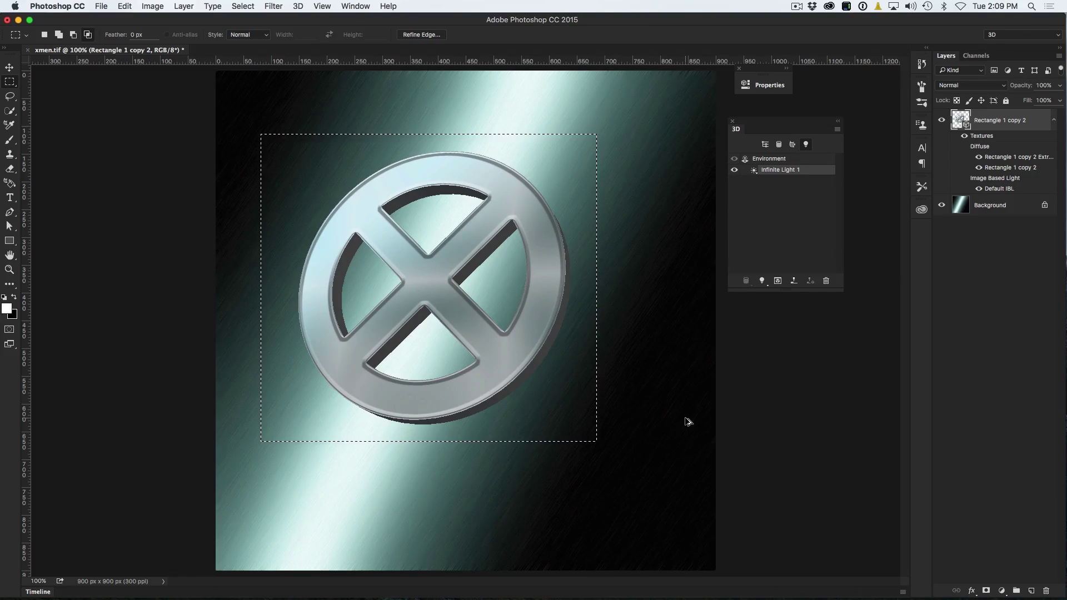
key(super+alt+shift+r)
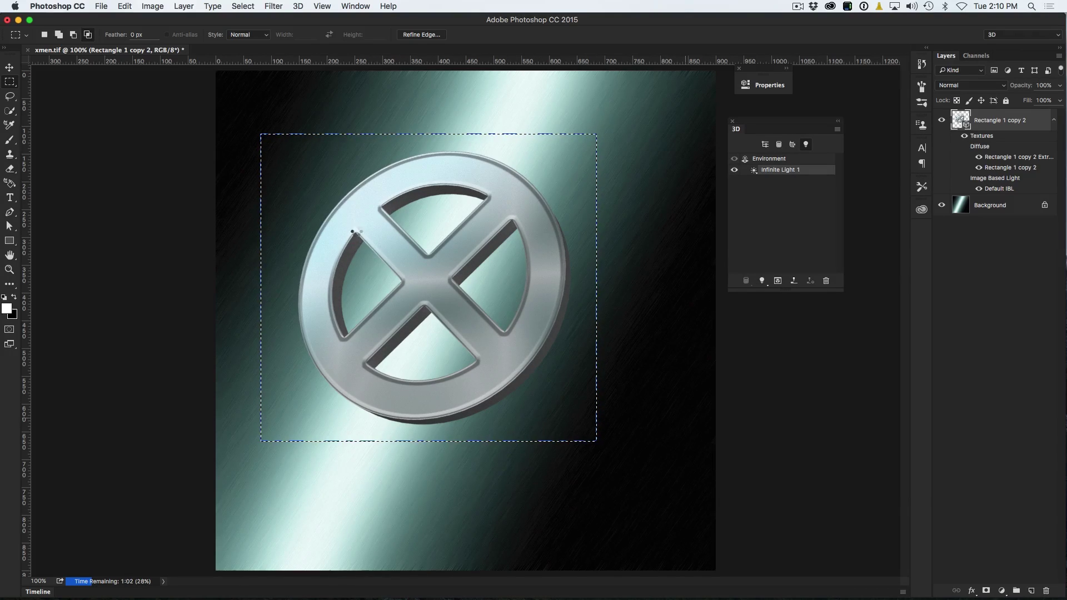
key(Escape)
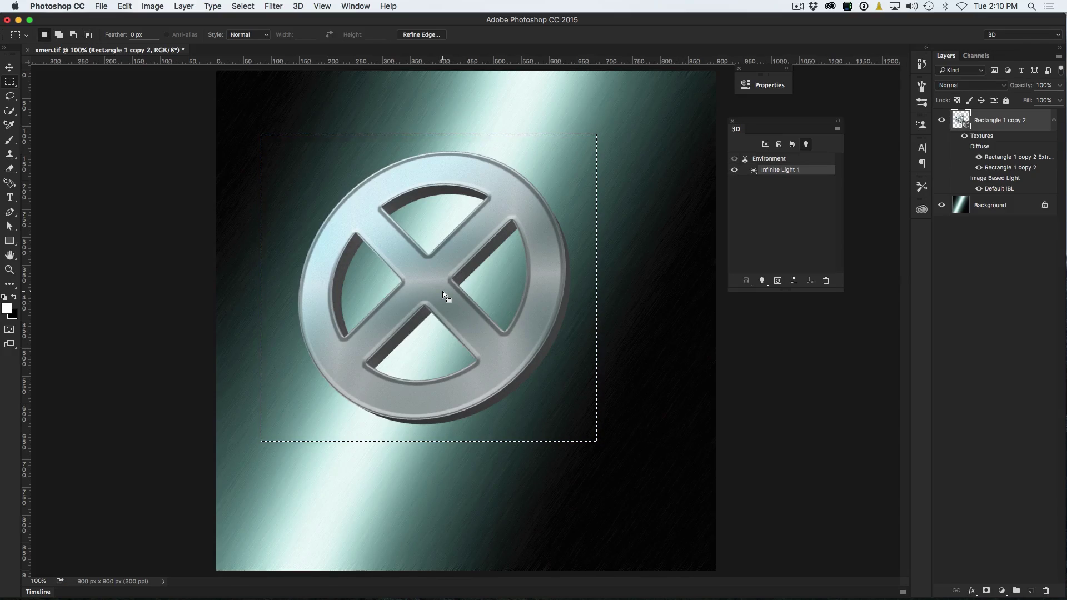
Rasterize the 3D emblem layer and duplicate the rasterized layer
key(v)
right_click(983, 119)
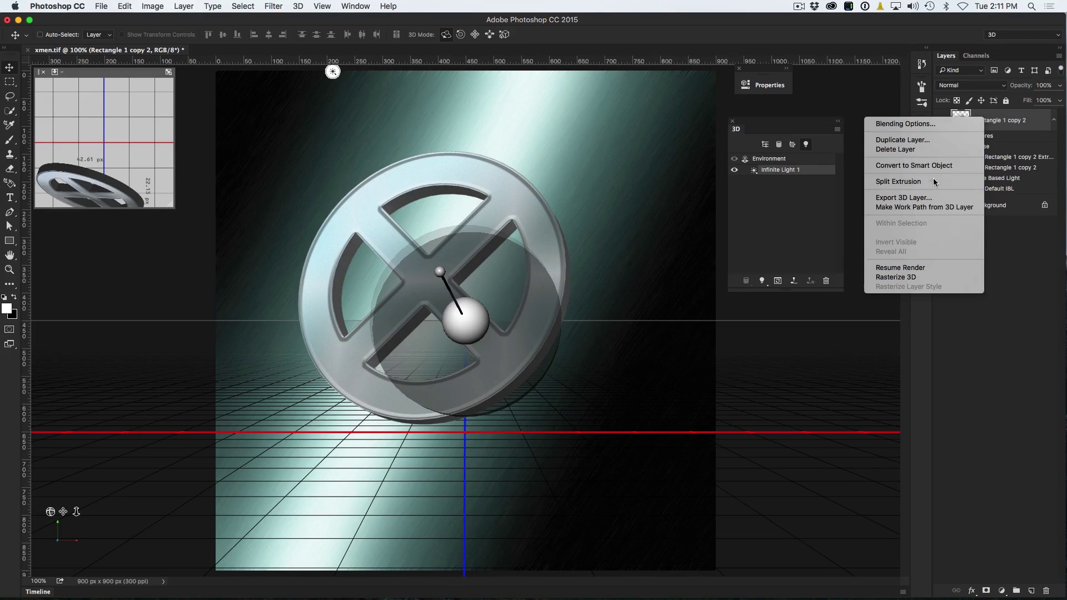
click(914, 281)
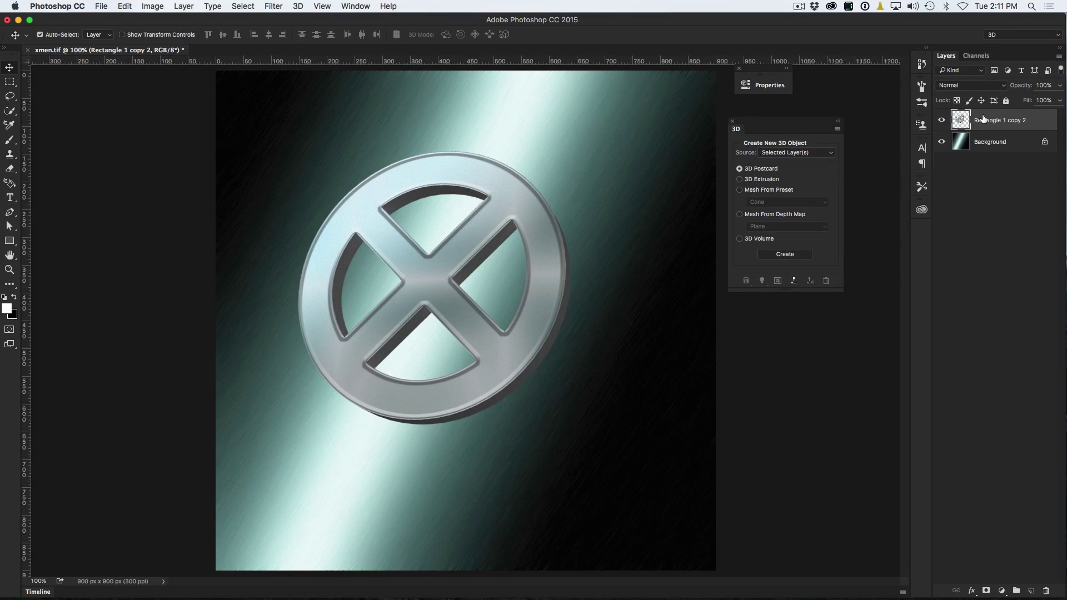
key(super+j)
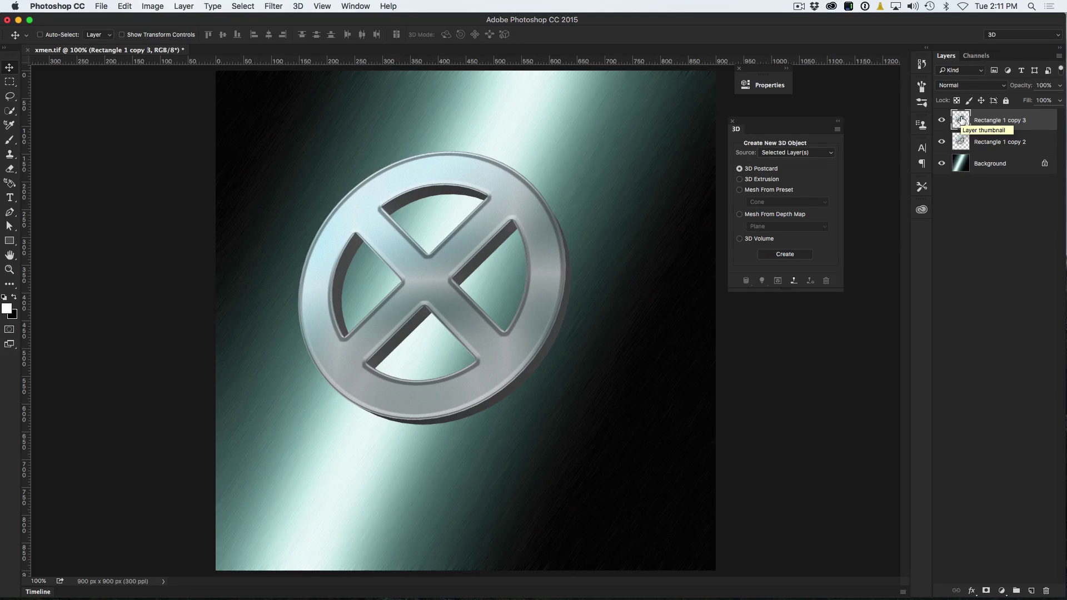
Reset the foreground and background colours to their defaults and fill the duplicate emblem with black, preserving its transparency
key(d)
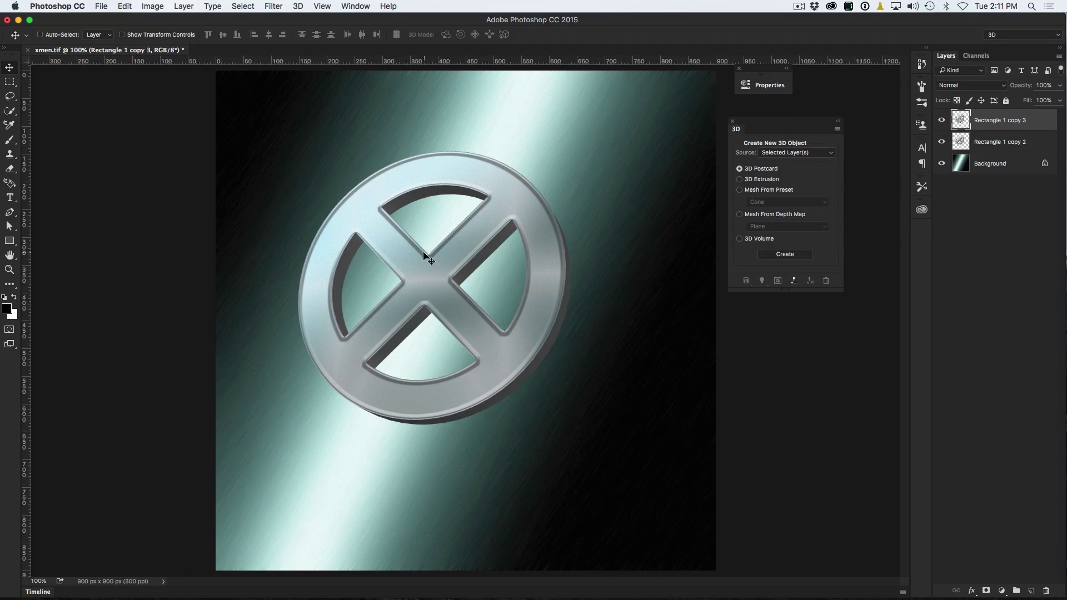
key(super)
super+click(961, 121)
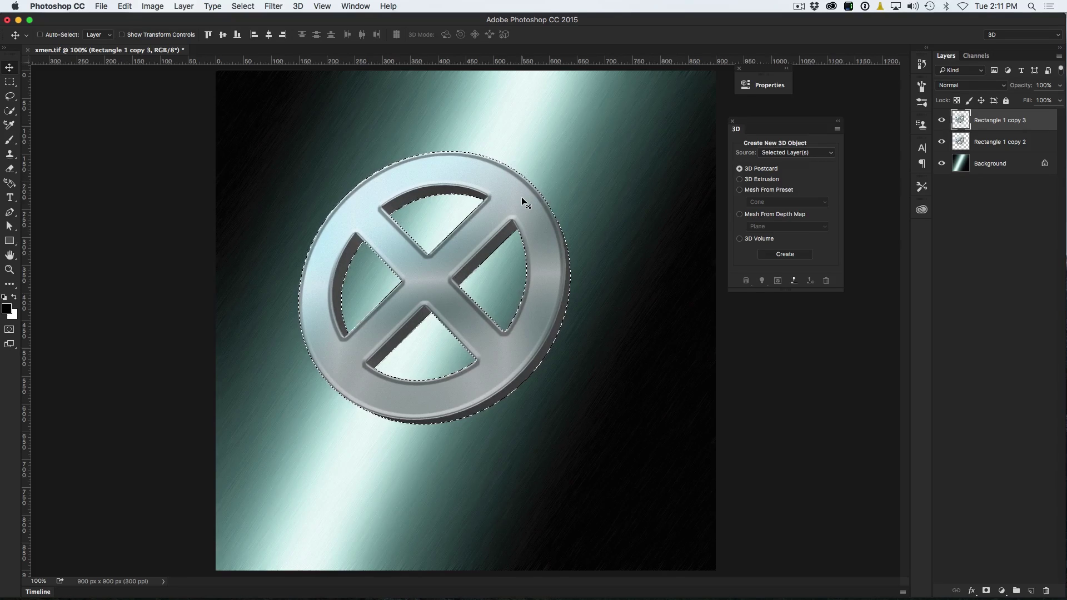
key(super+d)
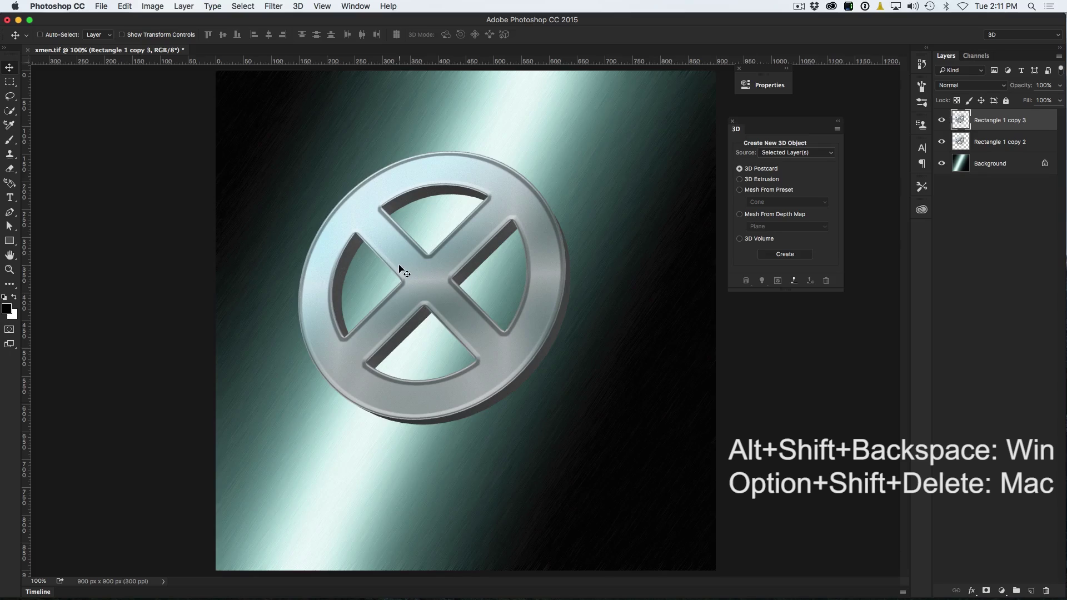
key(alt+shift+BackSpace)
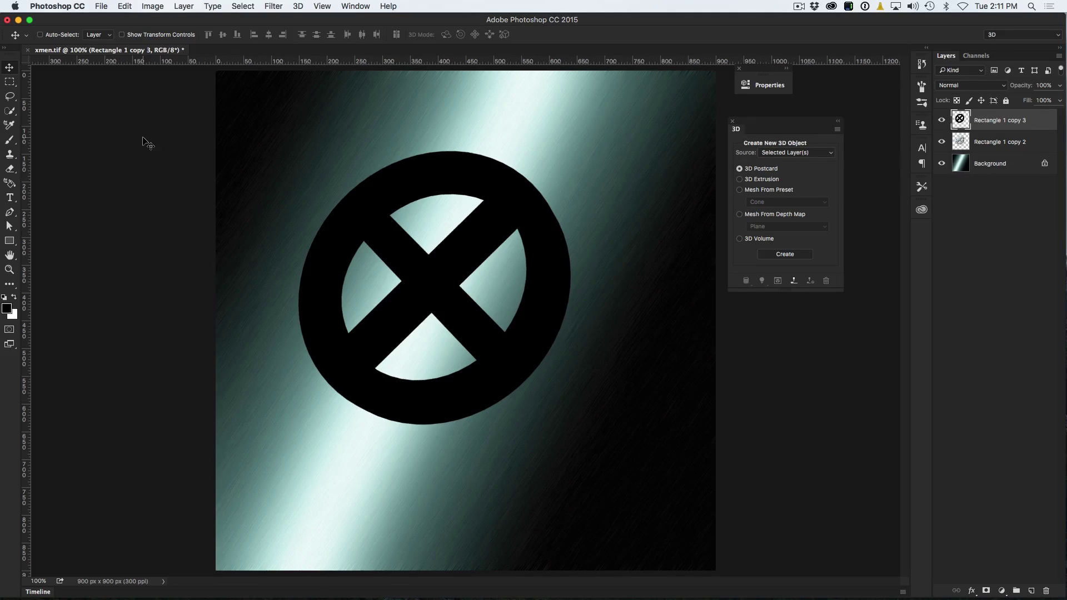
Place the black copy beneath the metallic emblem layer and shift it slightly downward as a cast shadow
drag(987, 116, 984, 154)
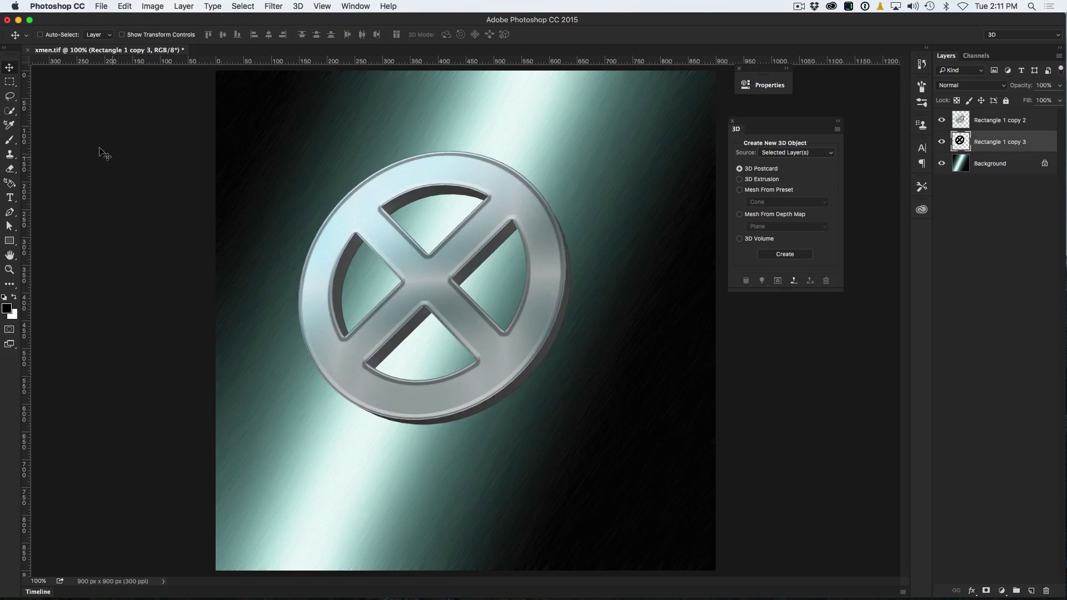
drag(391, 203, 394, 230)
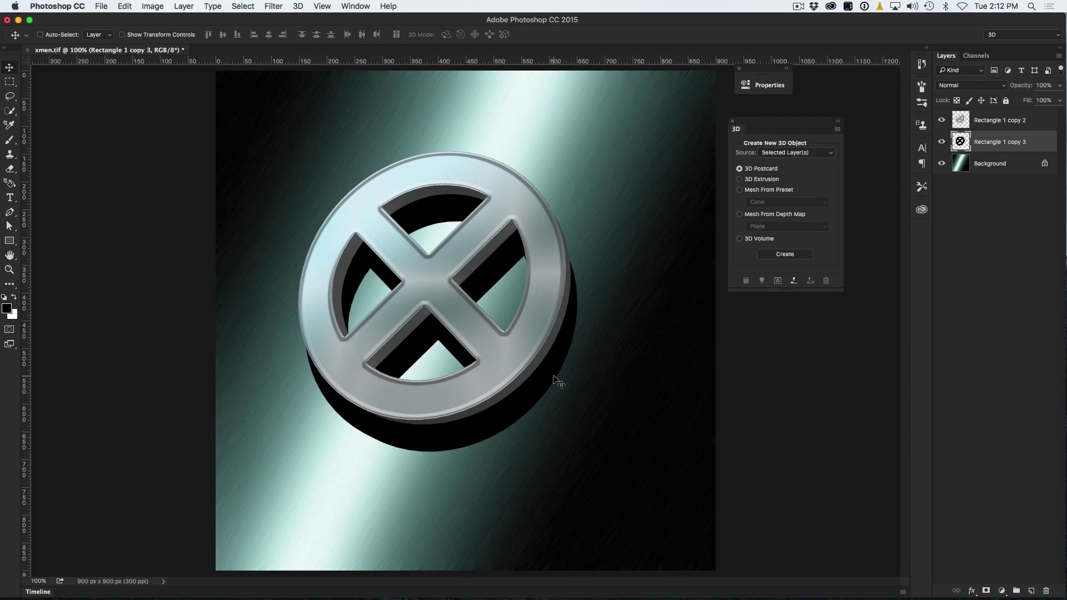
Apply a Gaussian Blur with a 6.8 pixel radius to the black shadow and set its layer opacity to 90%
click(274, 6)
mouse_move(289, 131)
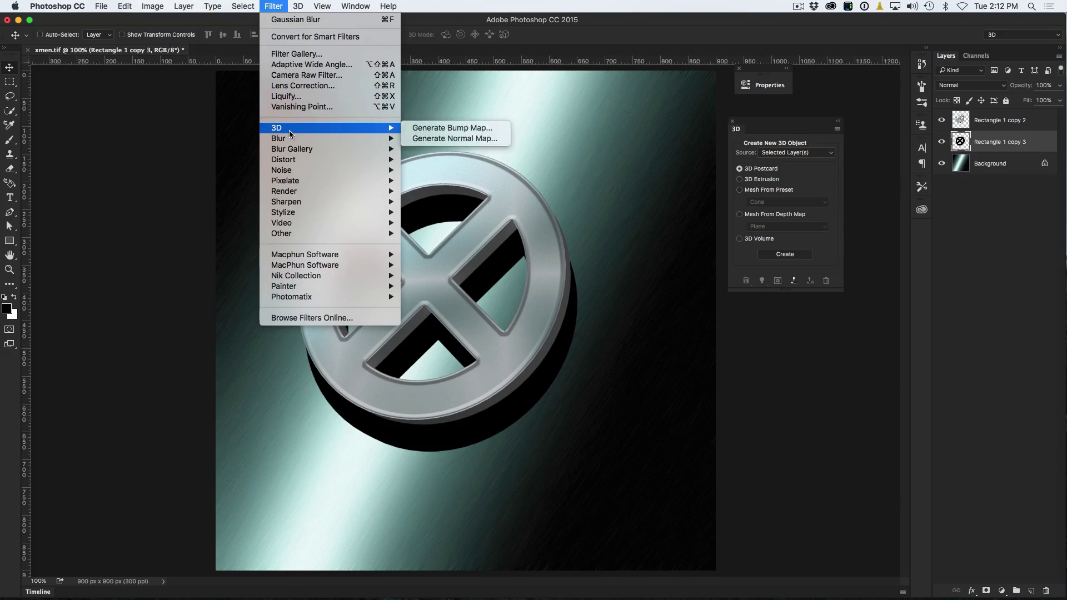
click(439, 181)
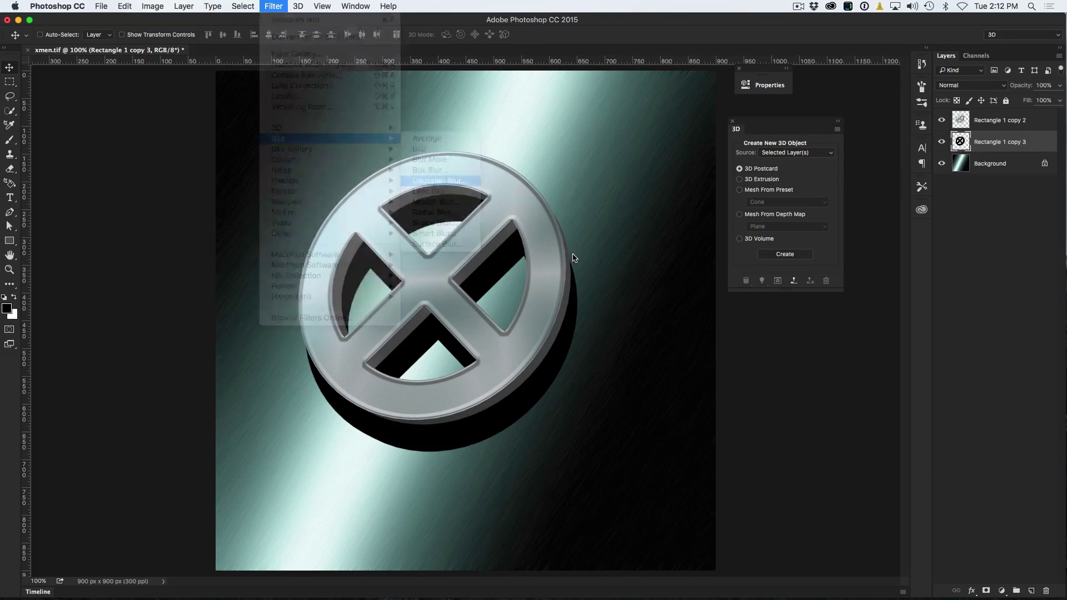
drag(749, 298, 746, 296)
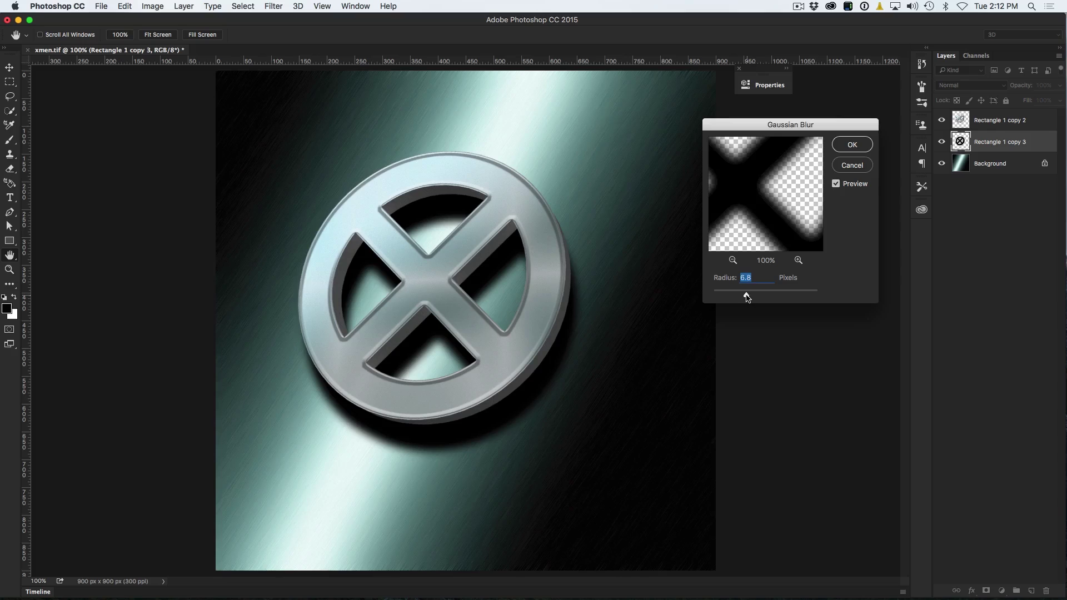
click(853, 144)
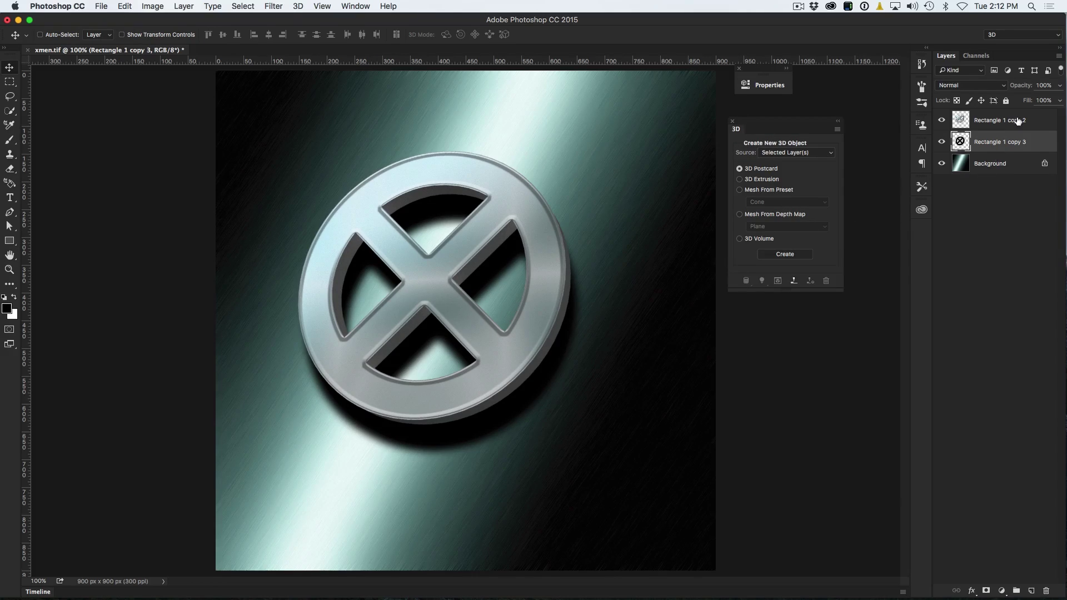
drag(1030, 86, 1020, 89)
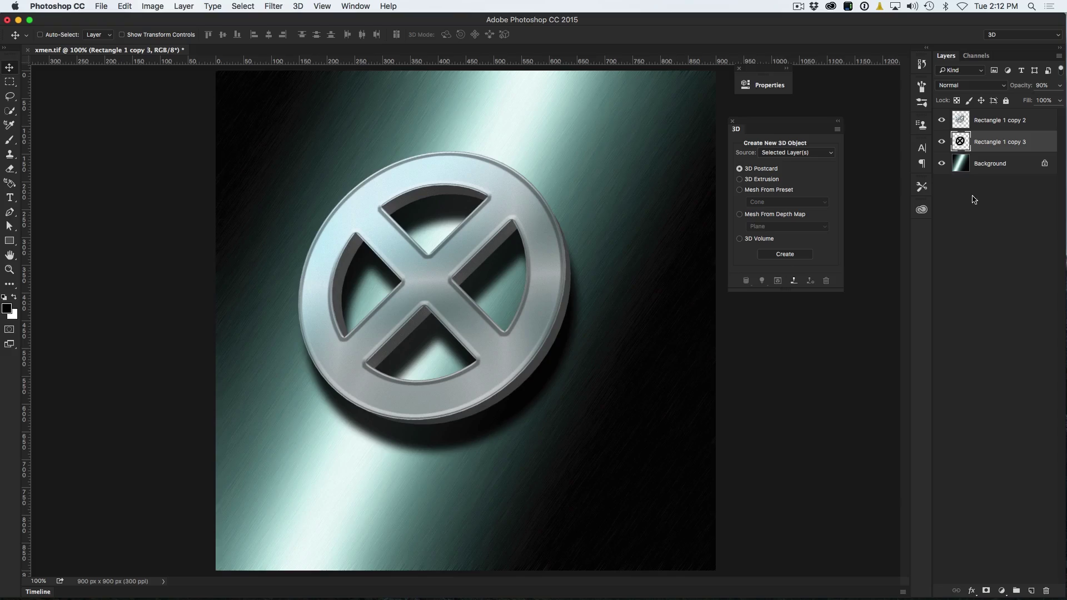
Add a new layer above the metallic emblem and set up a soft 15 px brush with white paint
click(995, 124)
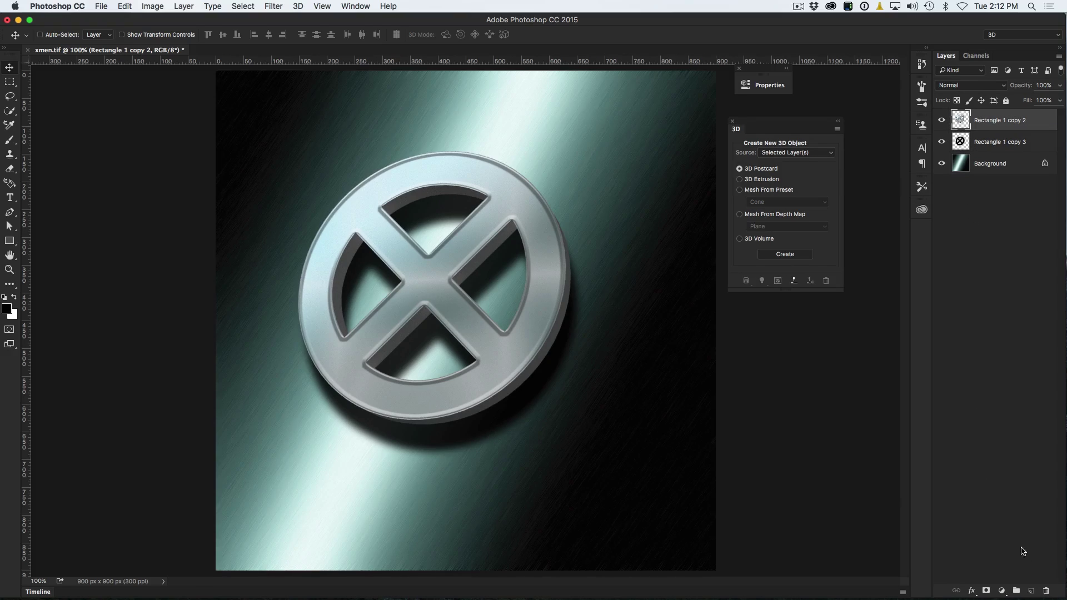
click(1031, 591)
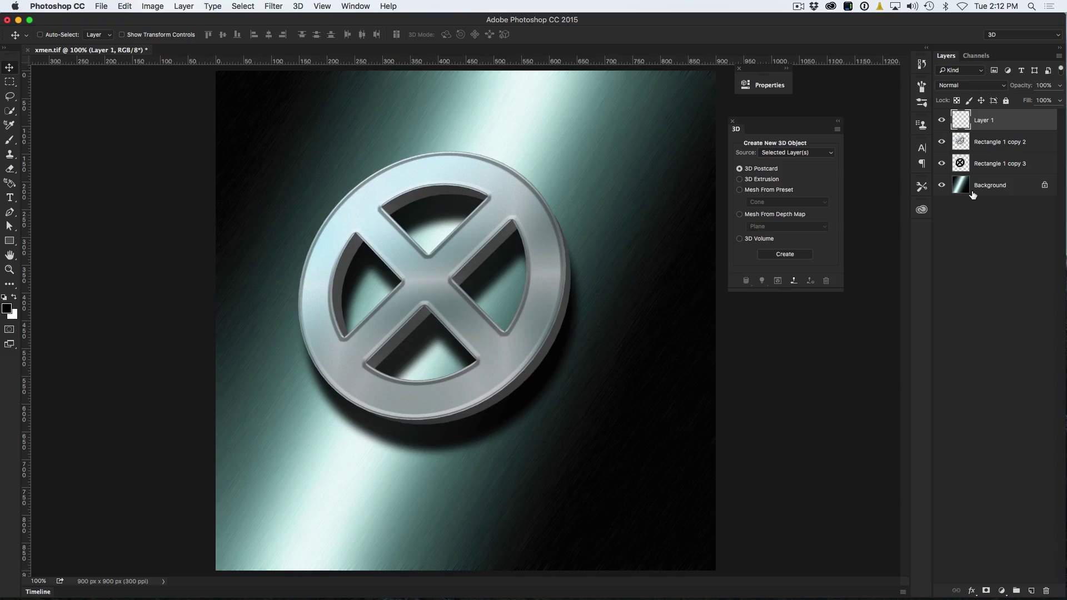
key(x)
key(b)
click(17, 140)
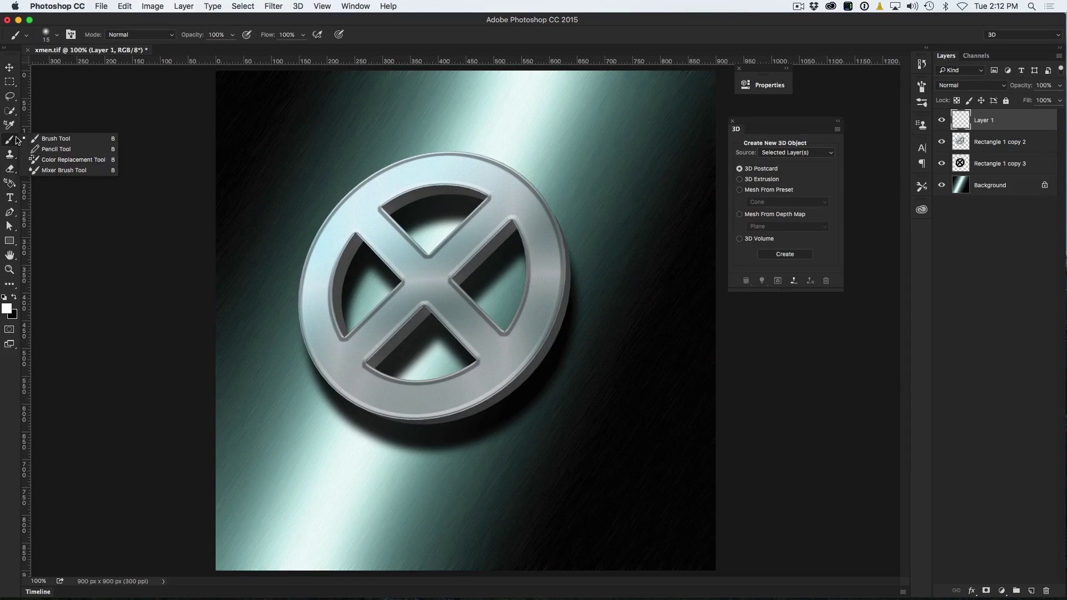
click(60, 139)
click(57, 35)
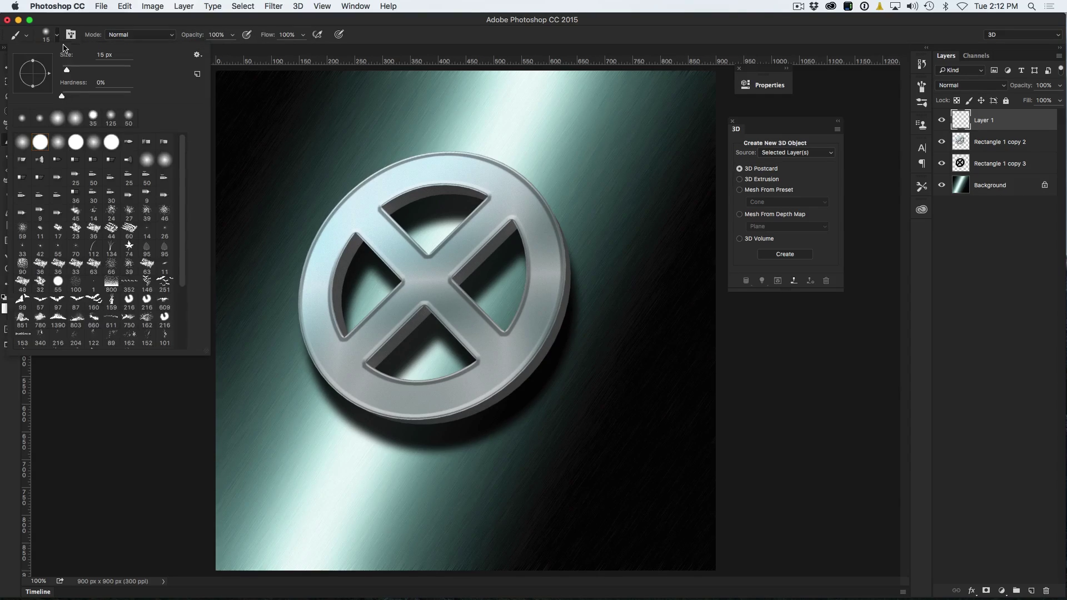
drag(62, 97, 113, 96)
click(455, 36)
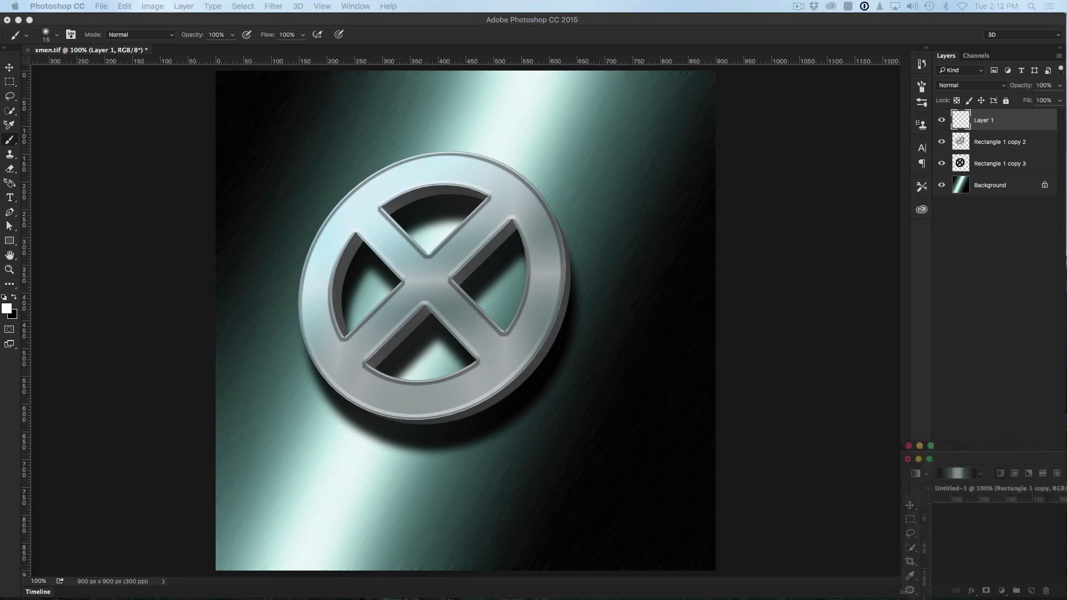
Paint small white glints on the new layer along the ring's outer rim and the edges of the emblem's openings
click(967, 121)
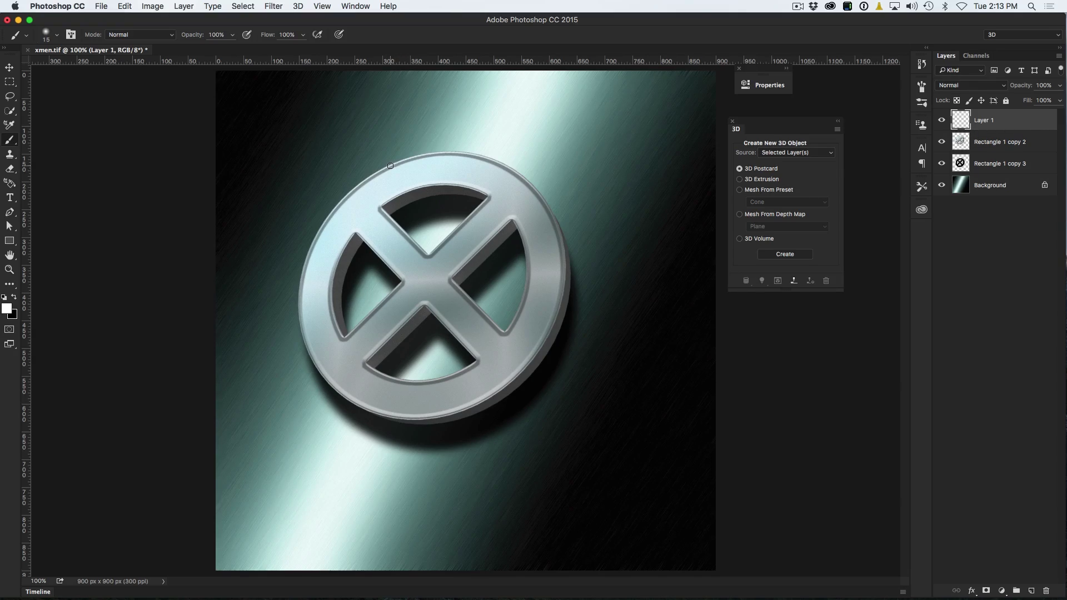
drag(390, 166, 400, 162)
mouse_move(383, 211)
mouse_down()
mouse_move(394, 223)
mouse_move(385, 213)
mouse_up()
drag(337, 289, 332, 290)
drag(317, 368, 324, 376)
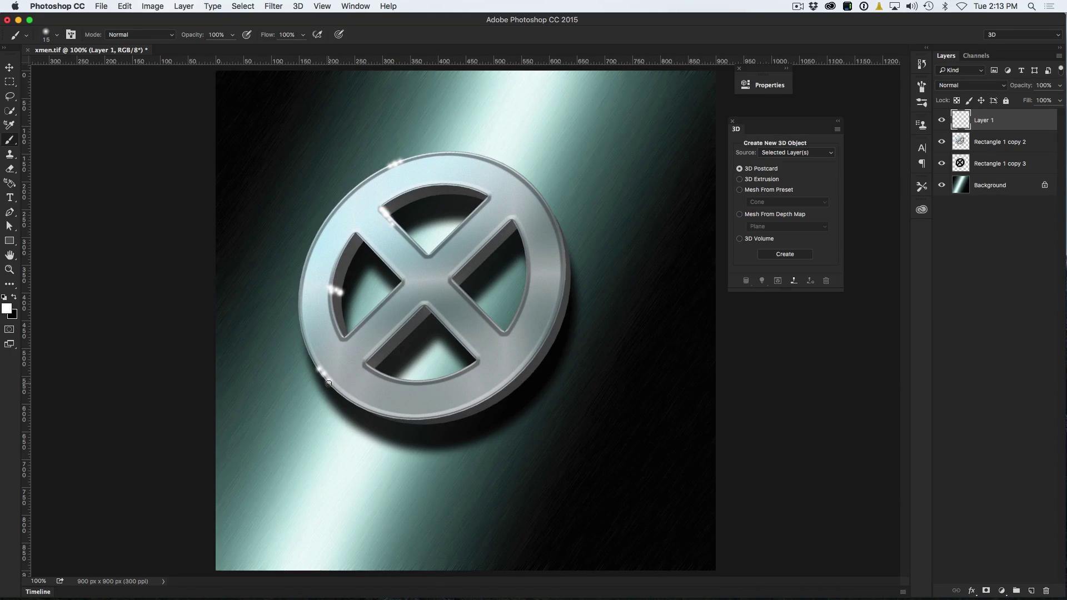
click(472, 367)
drag(510, 328, 506, 333)
drag(441, 415, 449, 414)
drag(508, 168, 504, 171)
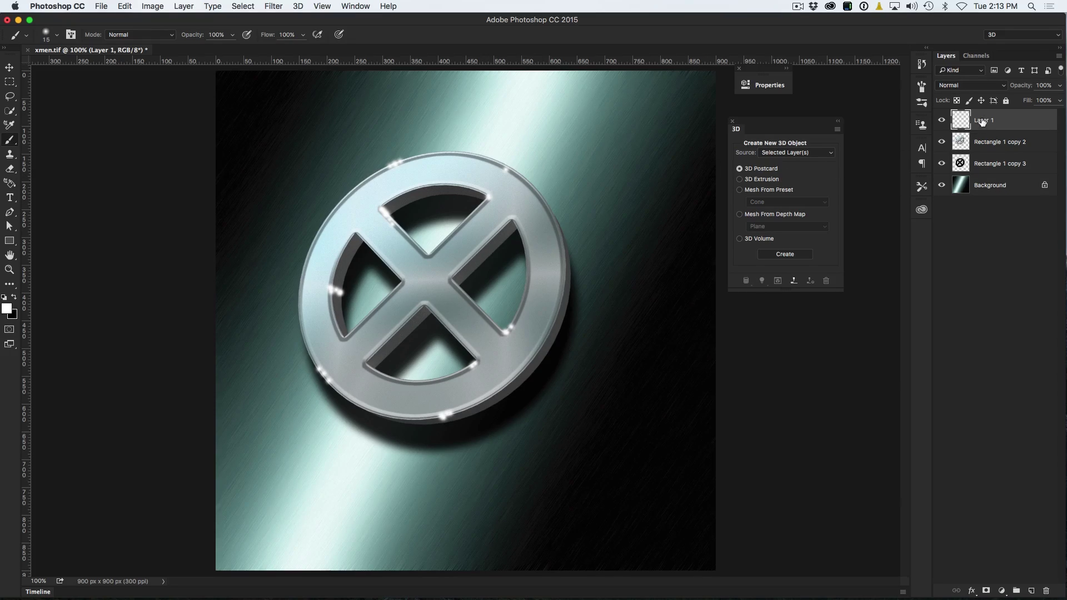
Duplicate the glint layer and apply a Gaussian Blur to the lower one to make a glow
drag(981, 123, 1029, 588)
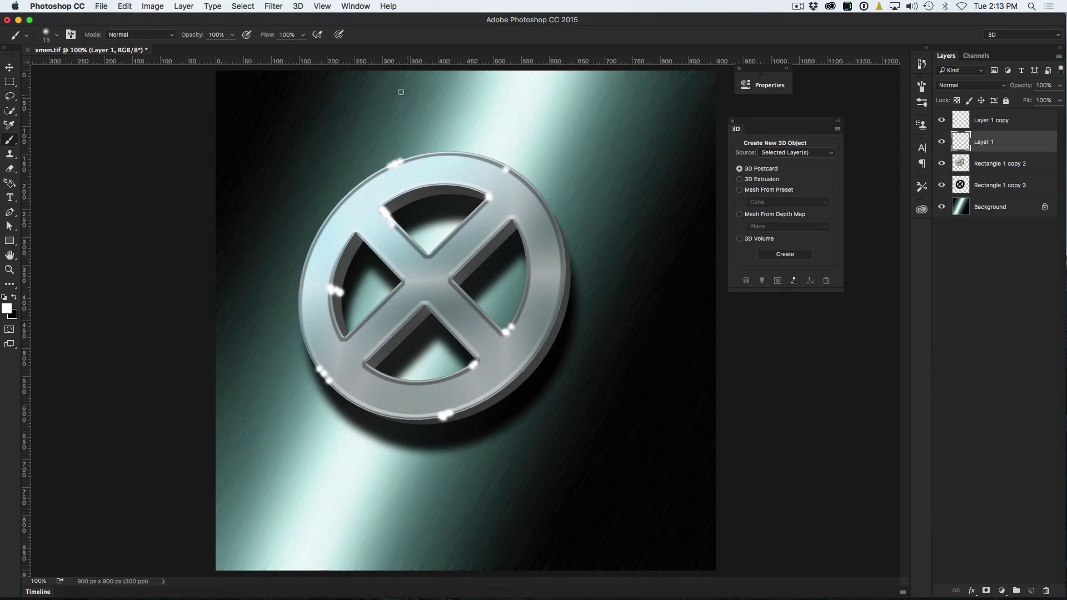
click(274, 6)
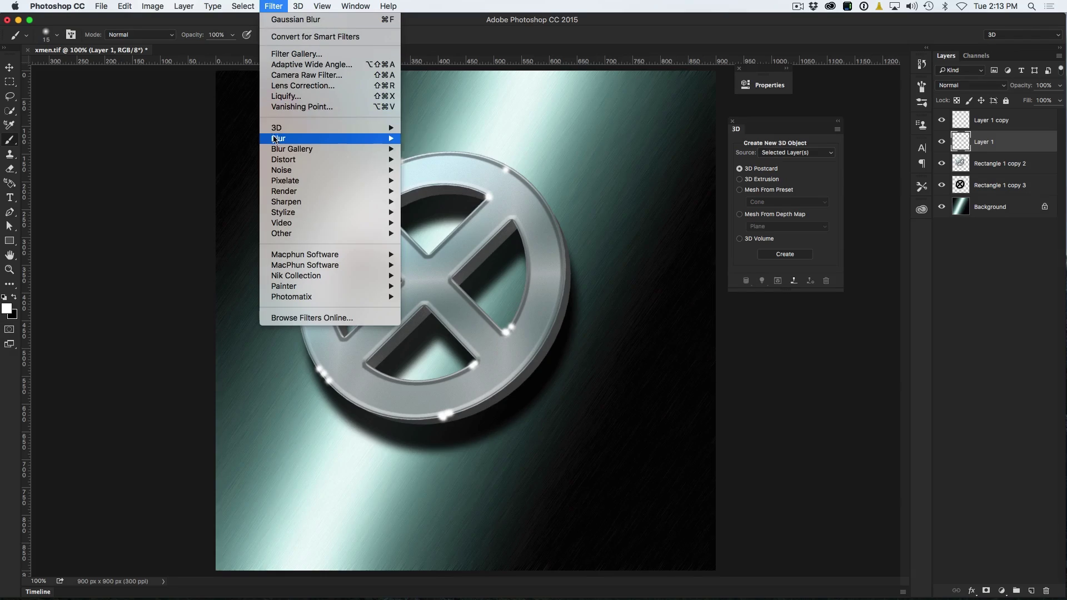
mouse_move(373, 139)
click(439, 181)
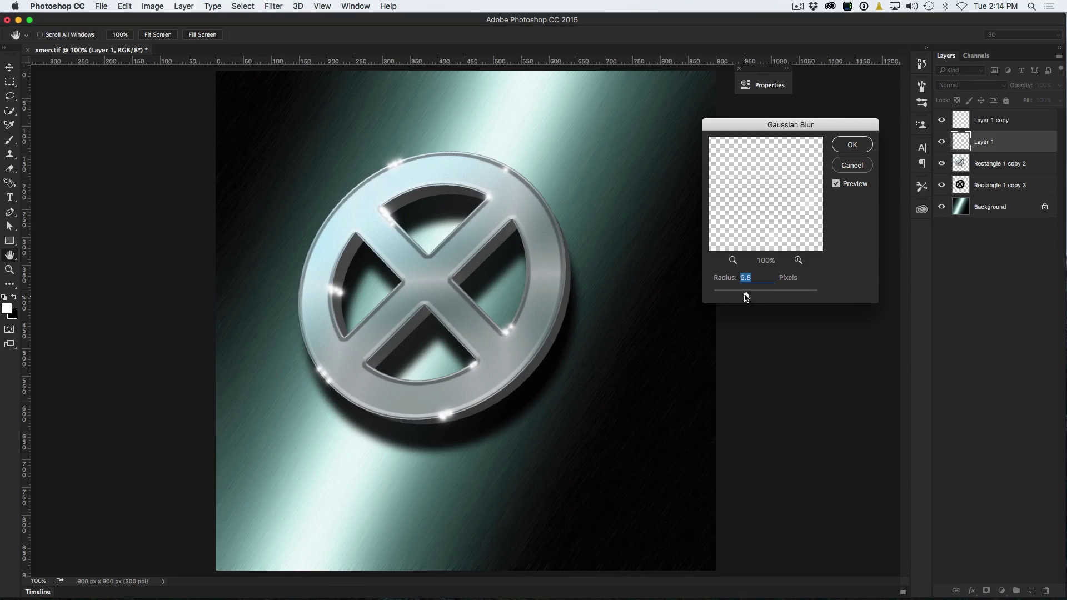
drag(745, 293, 752, 299)
click(853, 145)
Lower the opacity of the sharp glint copy slightly and deselect all layers
click(982, 120)
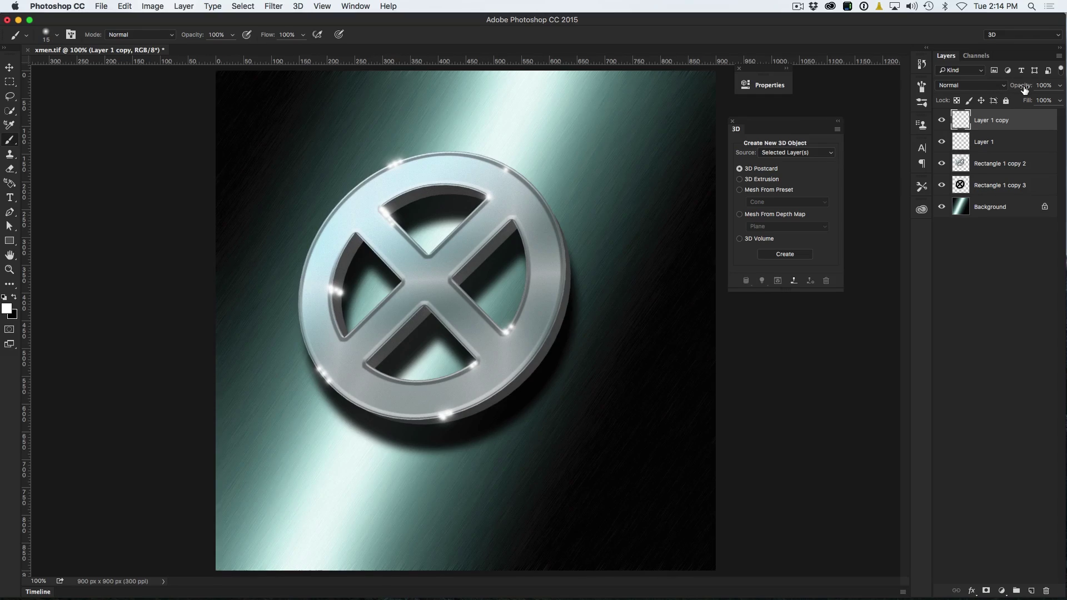
drag(1026, 90, 1014, 89)
click(997, 272)
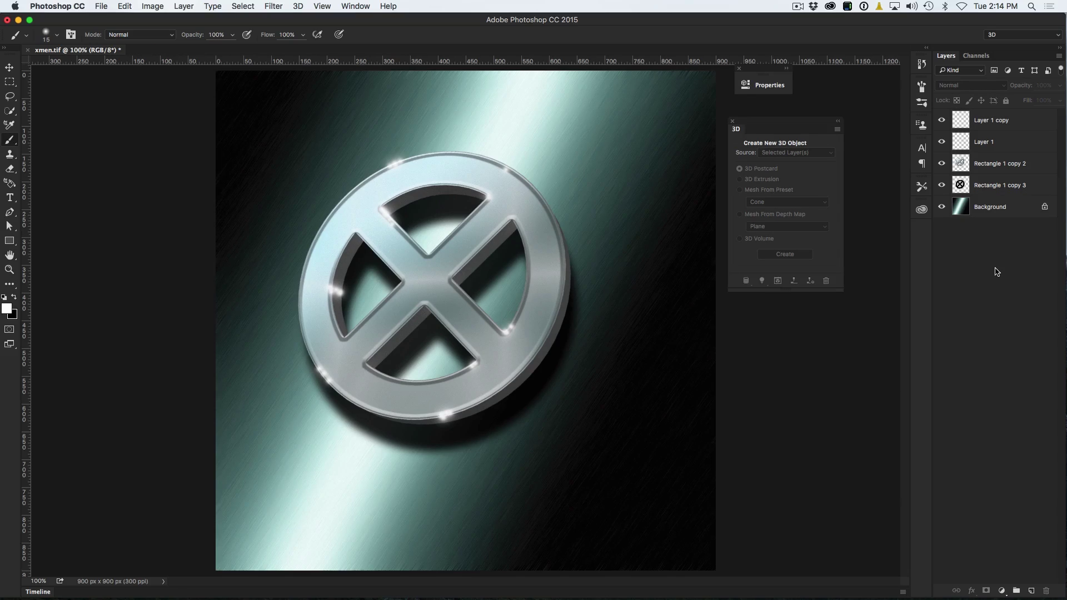